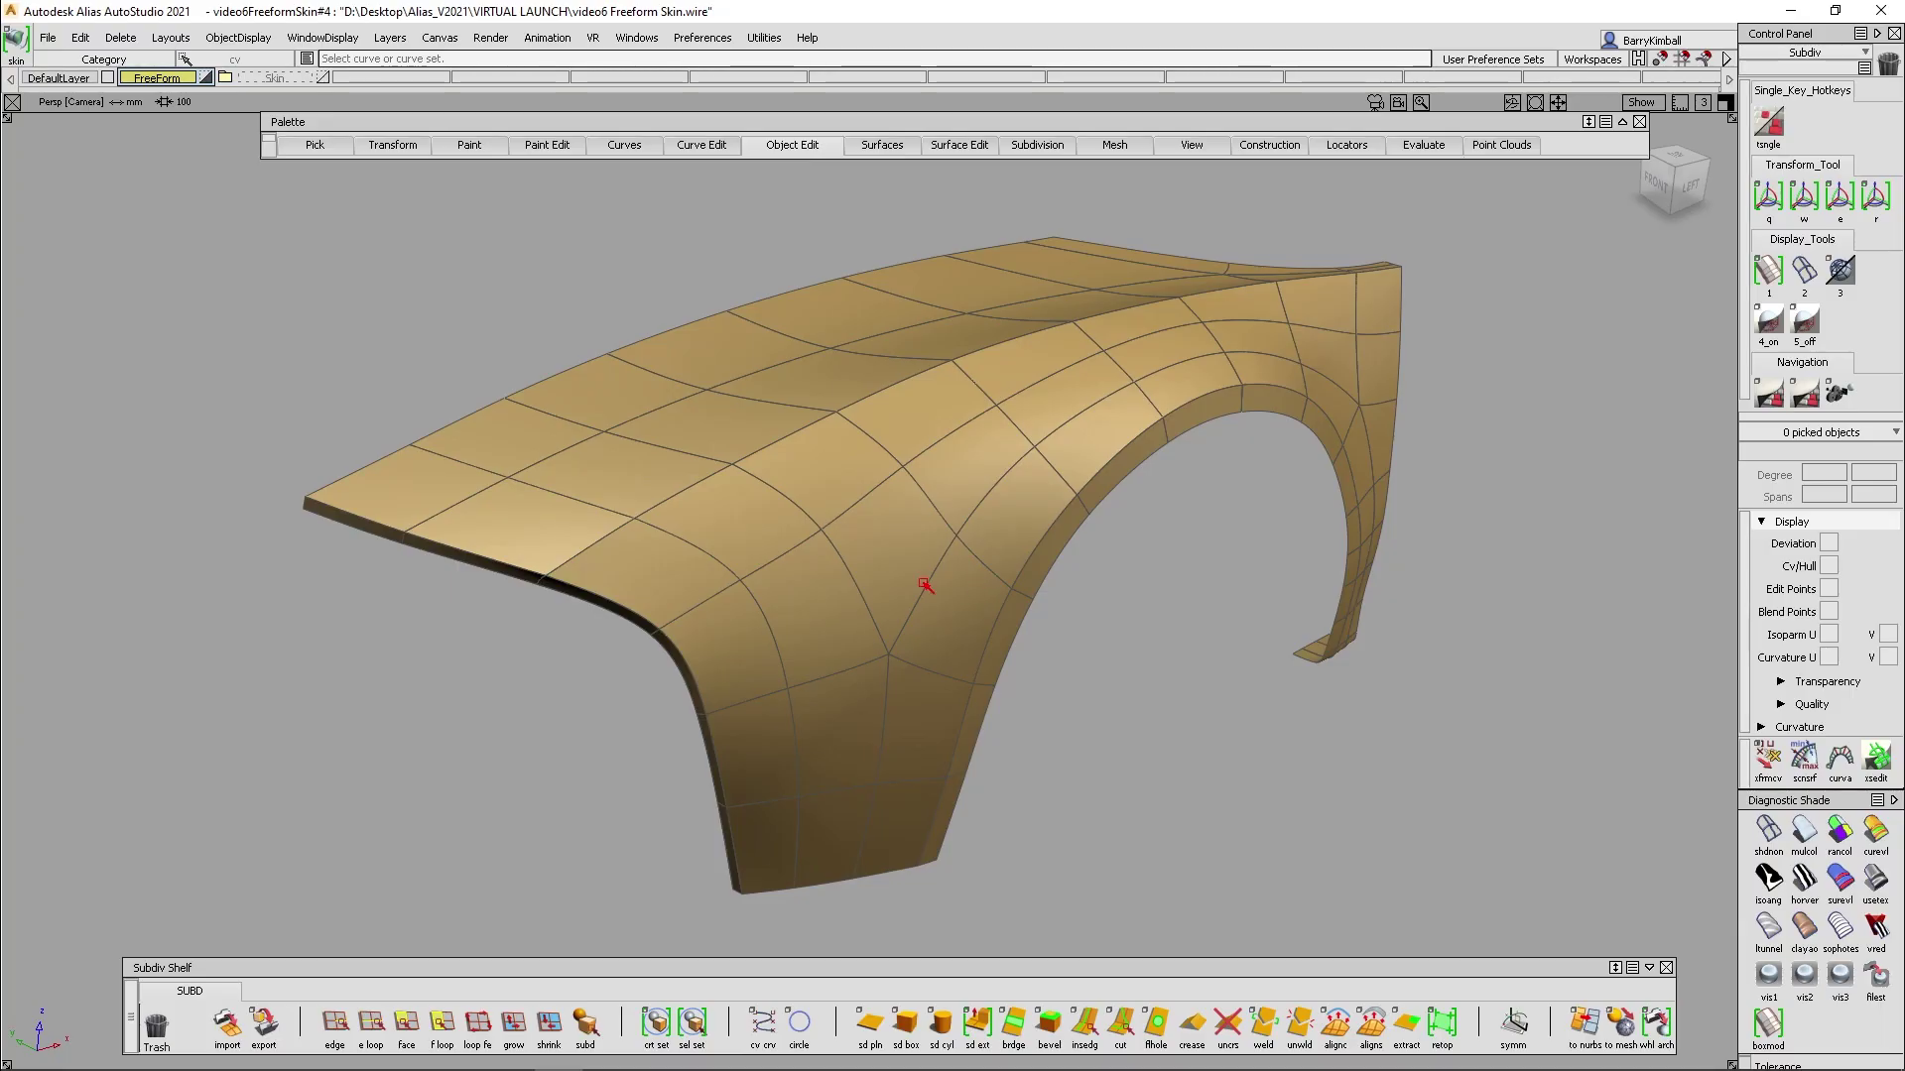
# Start a Freeform Blend on the fender's crease, using the shared edge of SubdivFace#91 and SubdivFace#74 for both sides
pyautogui.keyDown('alt'); pyautogui.keyDown('shift'); pyautogui.moveTo(867, 506); pyautogui.dragTo(985, 529); pyautogui.keyUp('shift'); pyautogui.keyUp('alt')
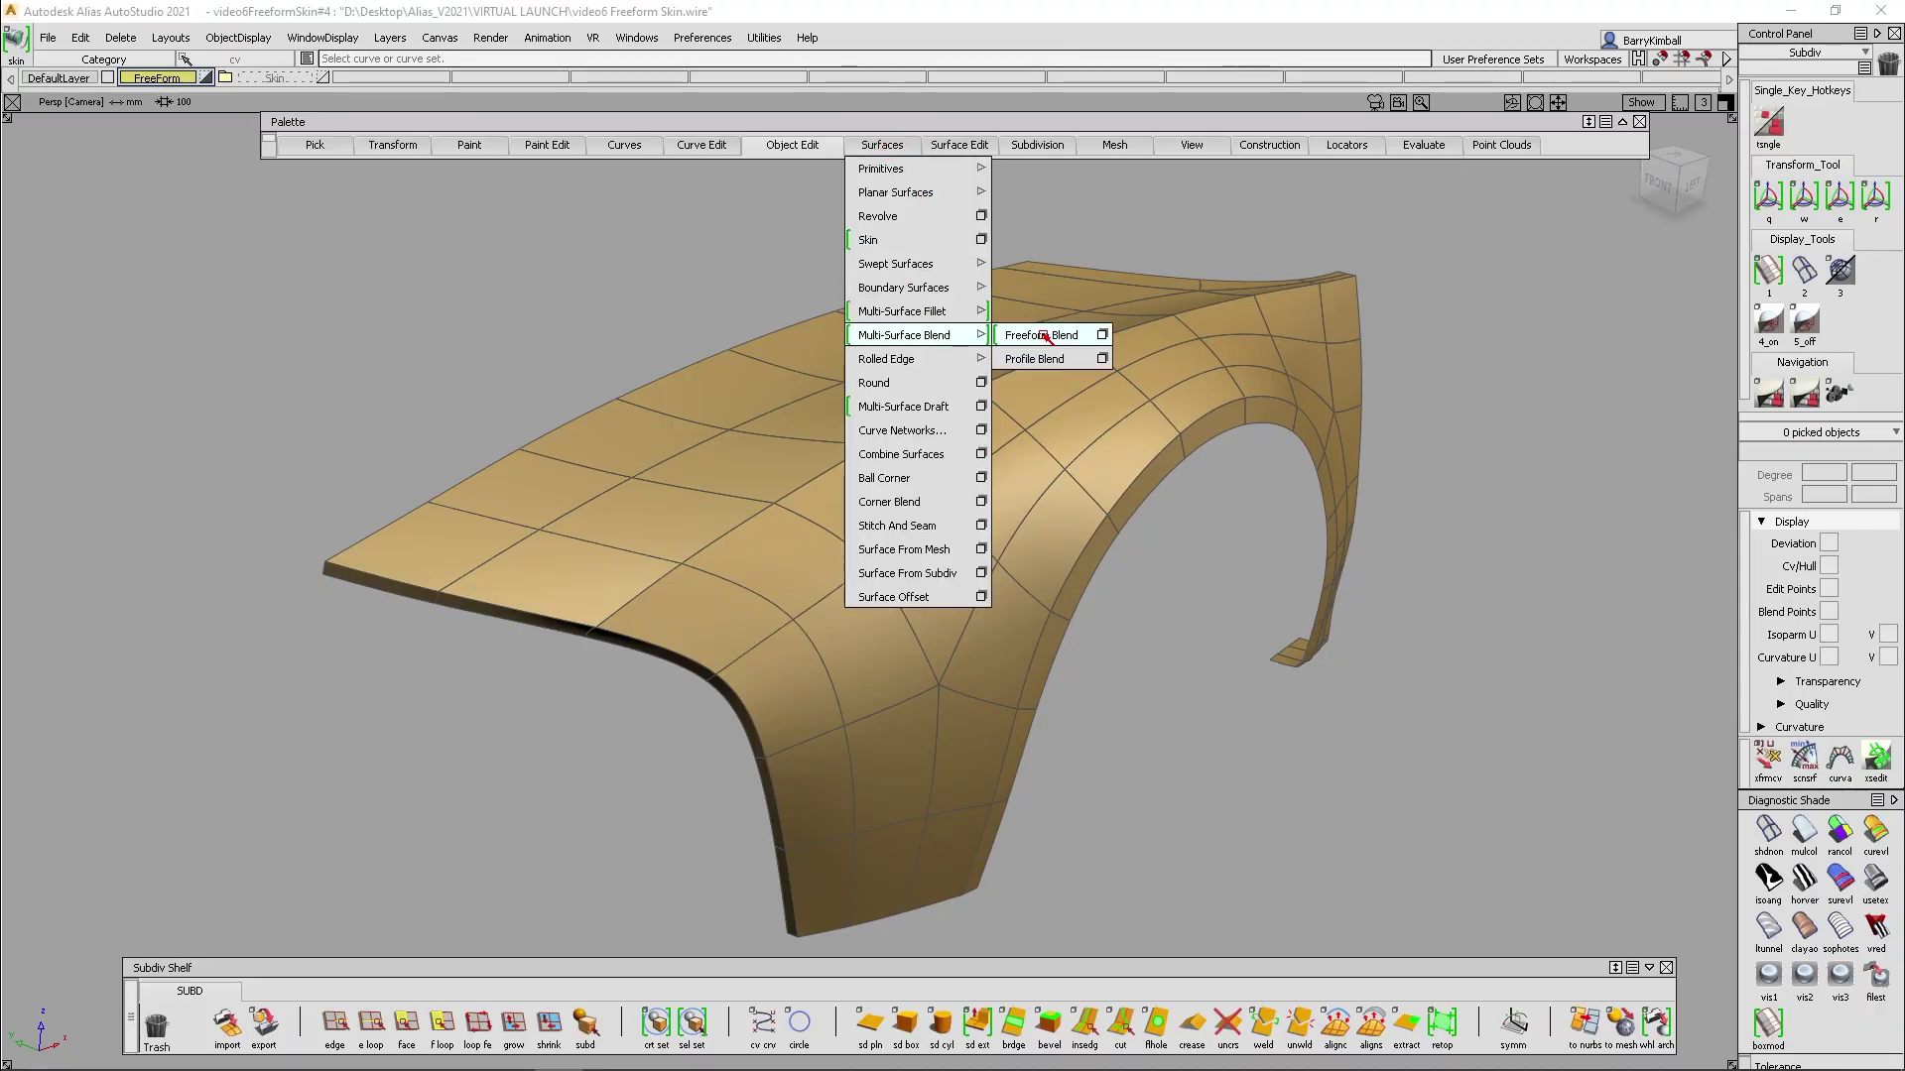
pyautogui.click(1044, 336)
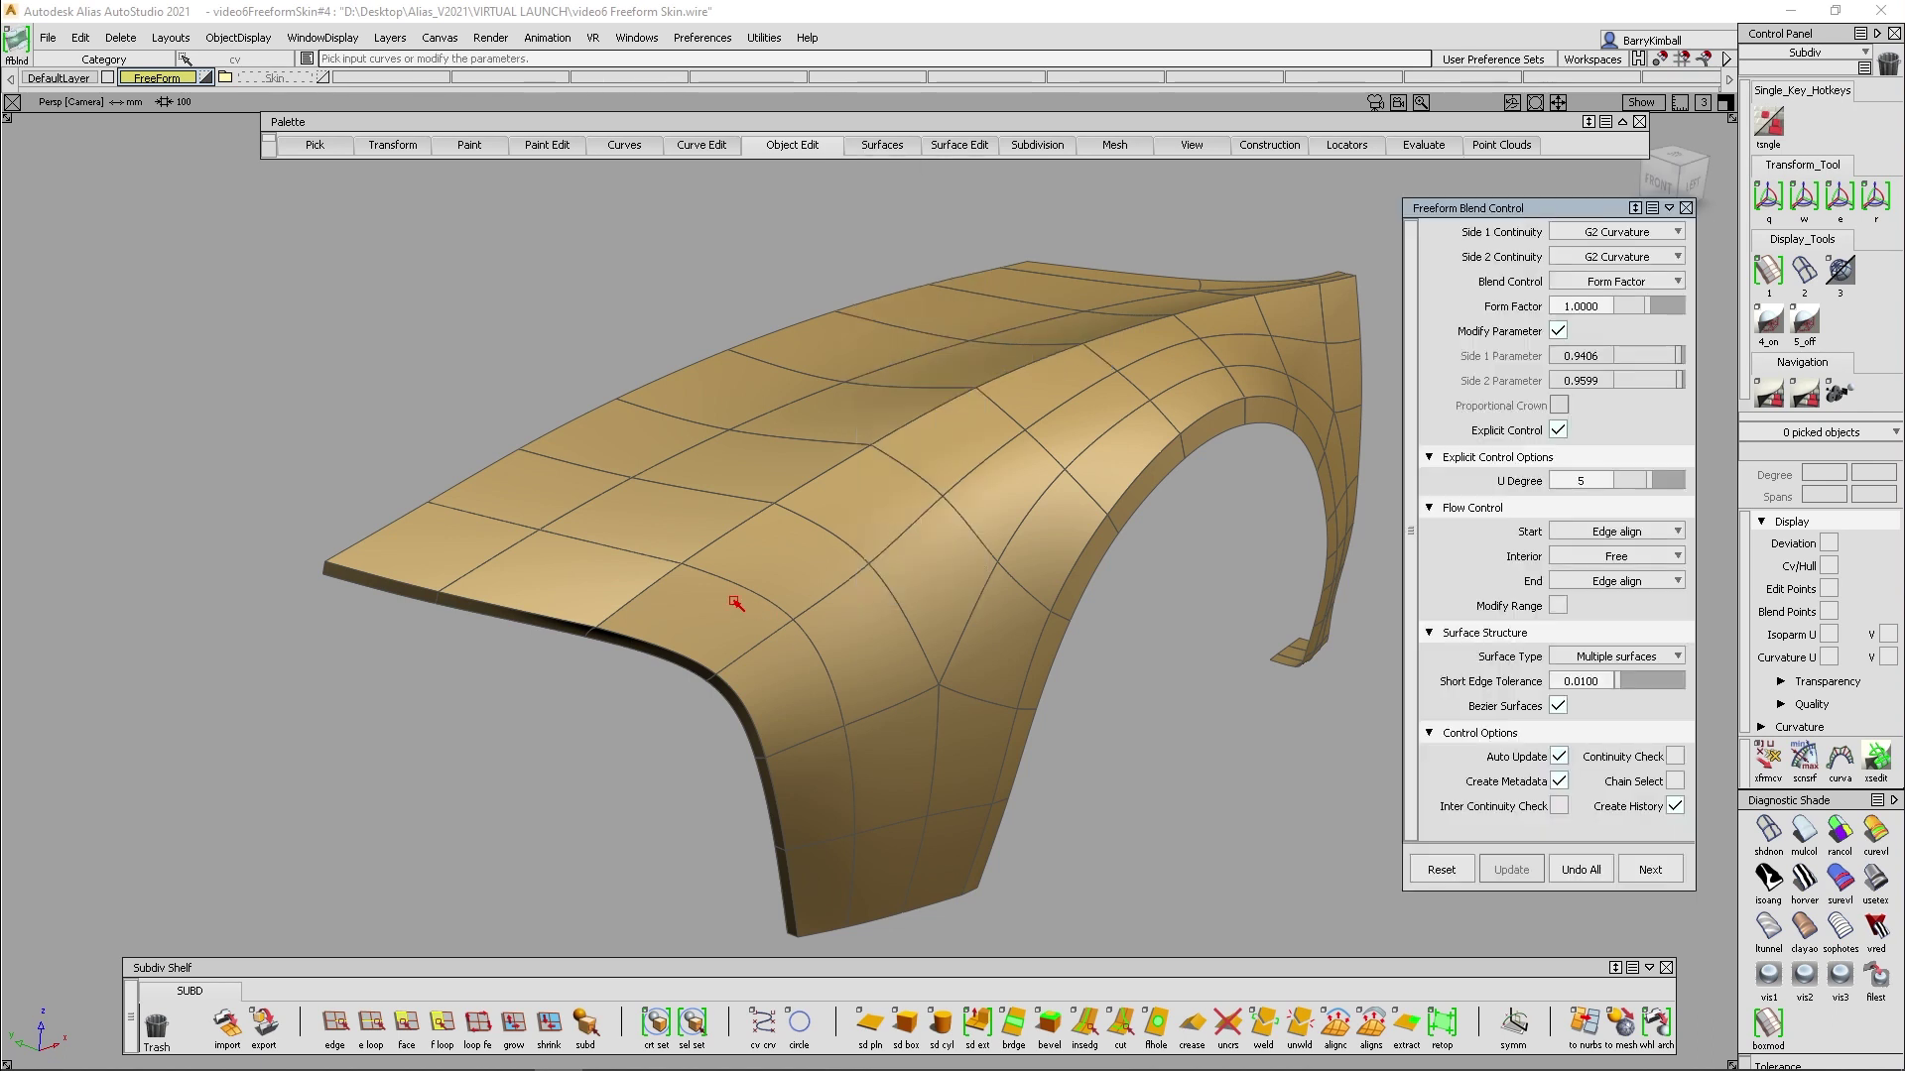
pyautogui.click(836, 463)
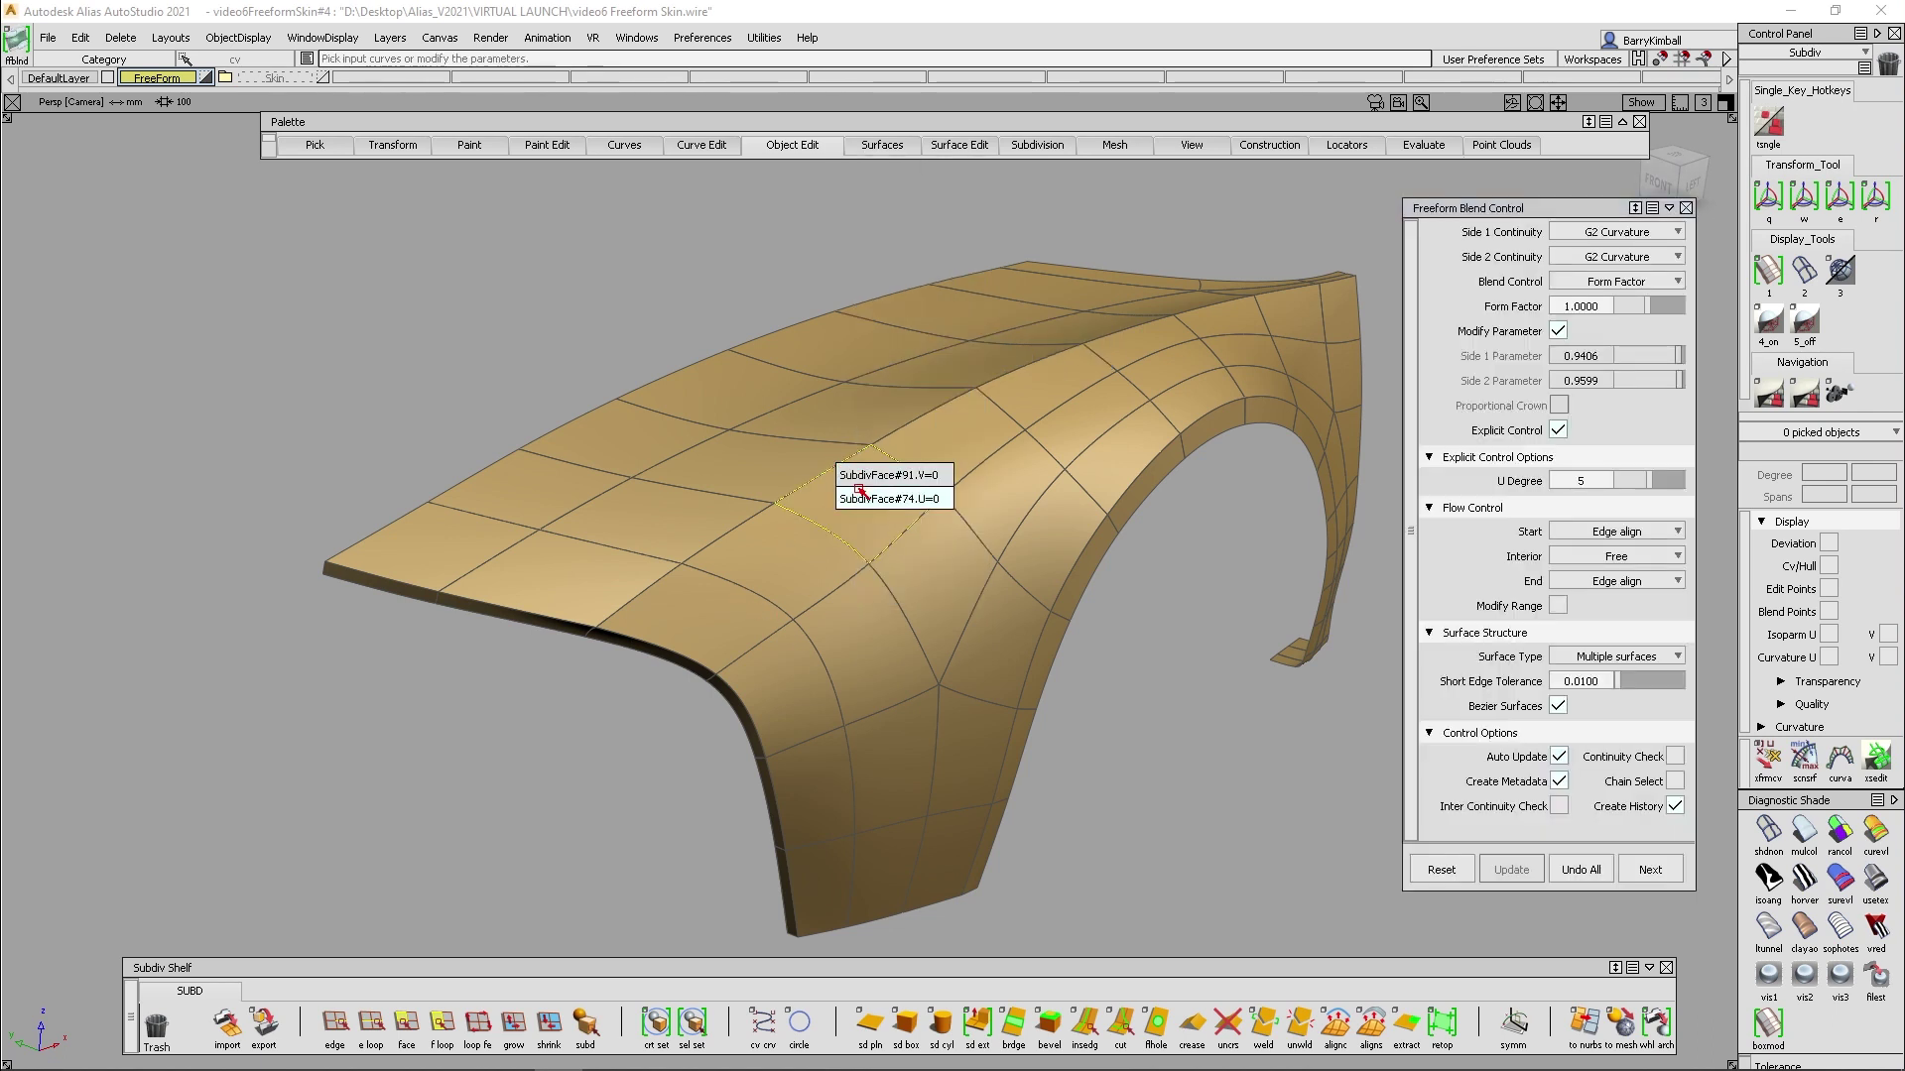
pyautogui.click(860, 496)
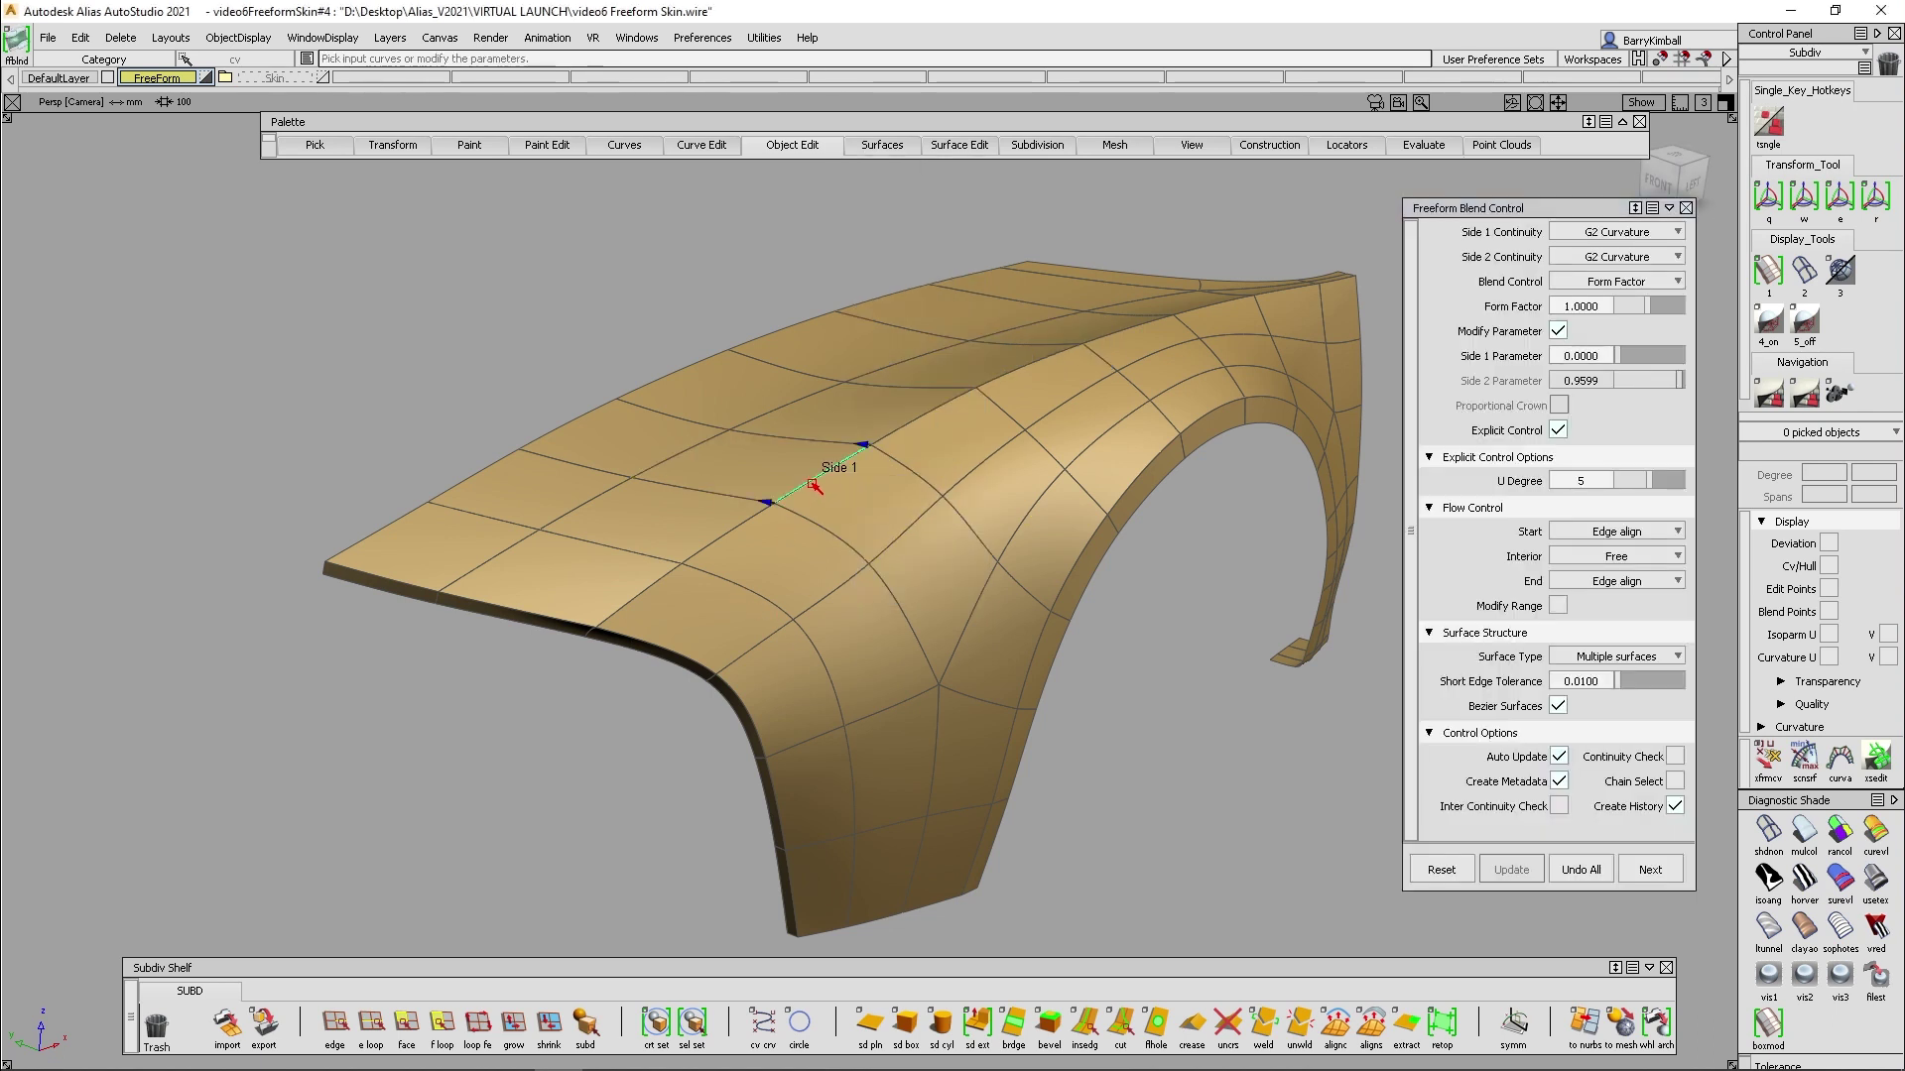
pyautogui.click(813, 484)
pyautogui.click(837, 493)
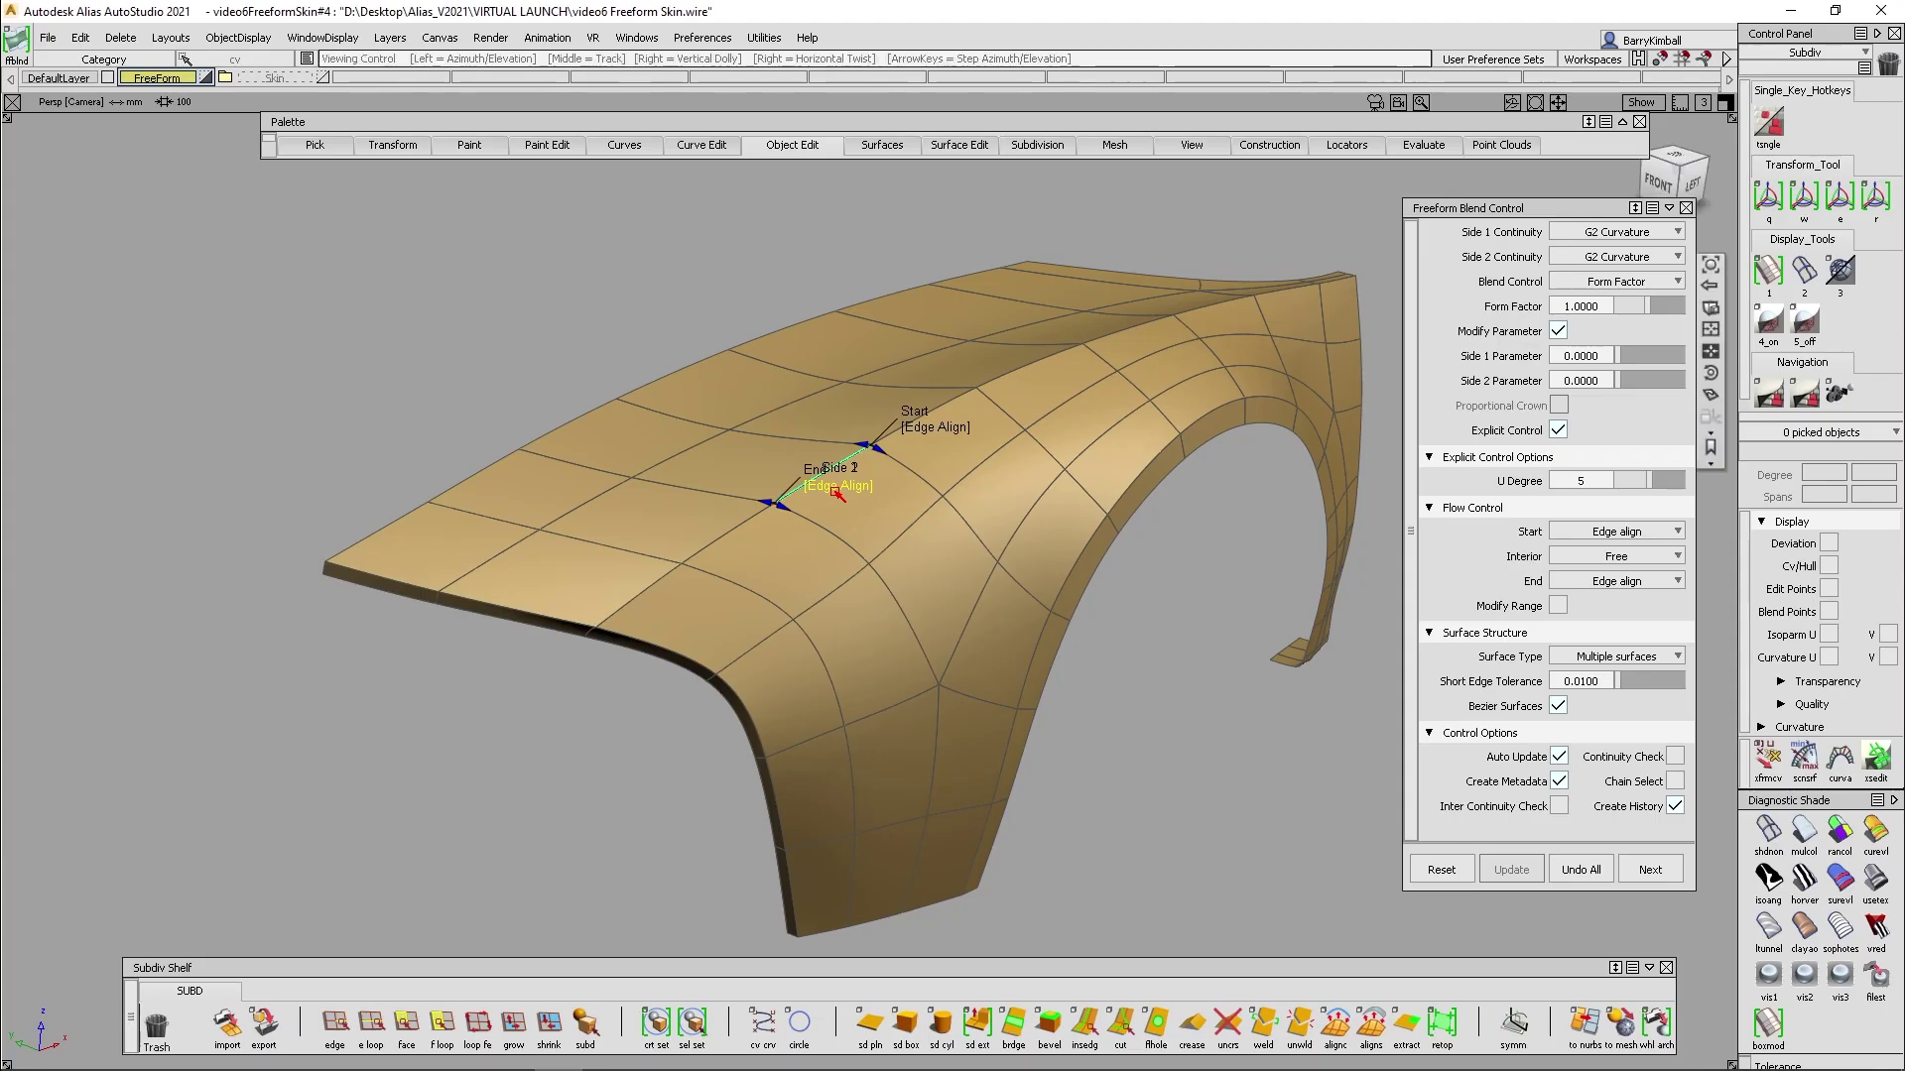
# Switch the fender to wireframe and offset the blend's sides from the crease, with Side 1 at 0.2295 and Side 2 at 0.1614
pyautogui.moveTo(820, 459); pyautogui.dragTo(878, 549)
pyautogui.keyDown('alt'); pyautogui.keyDown('shift'); pyautogui.moveTo(879, 548); pyautogui.dragTo(884, 540, button='right'); pyautogui.keyUp('shift'); pyautogui.keyUp('alt')
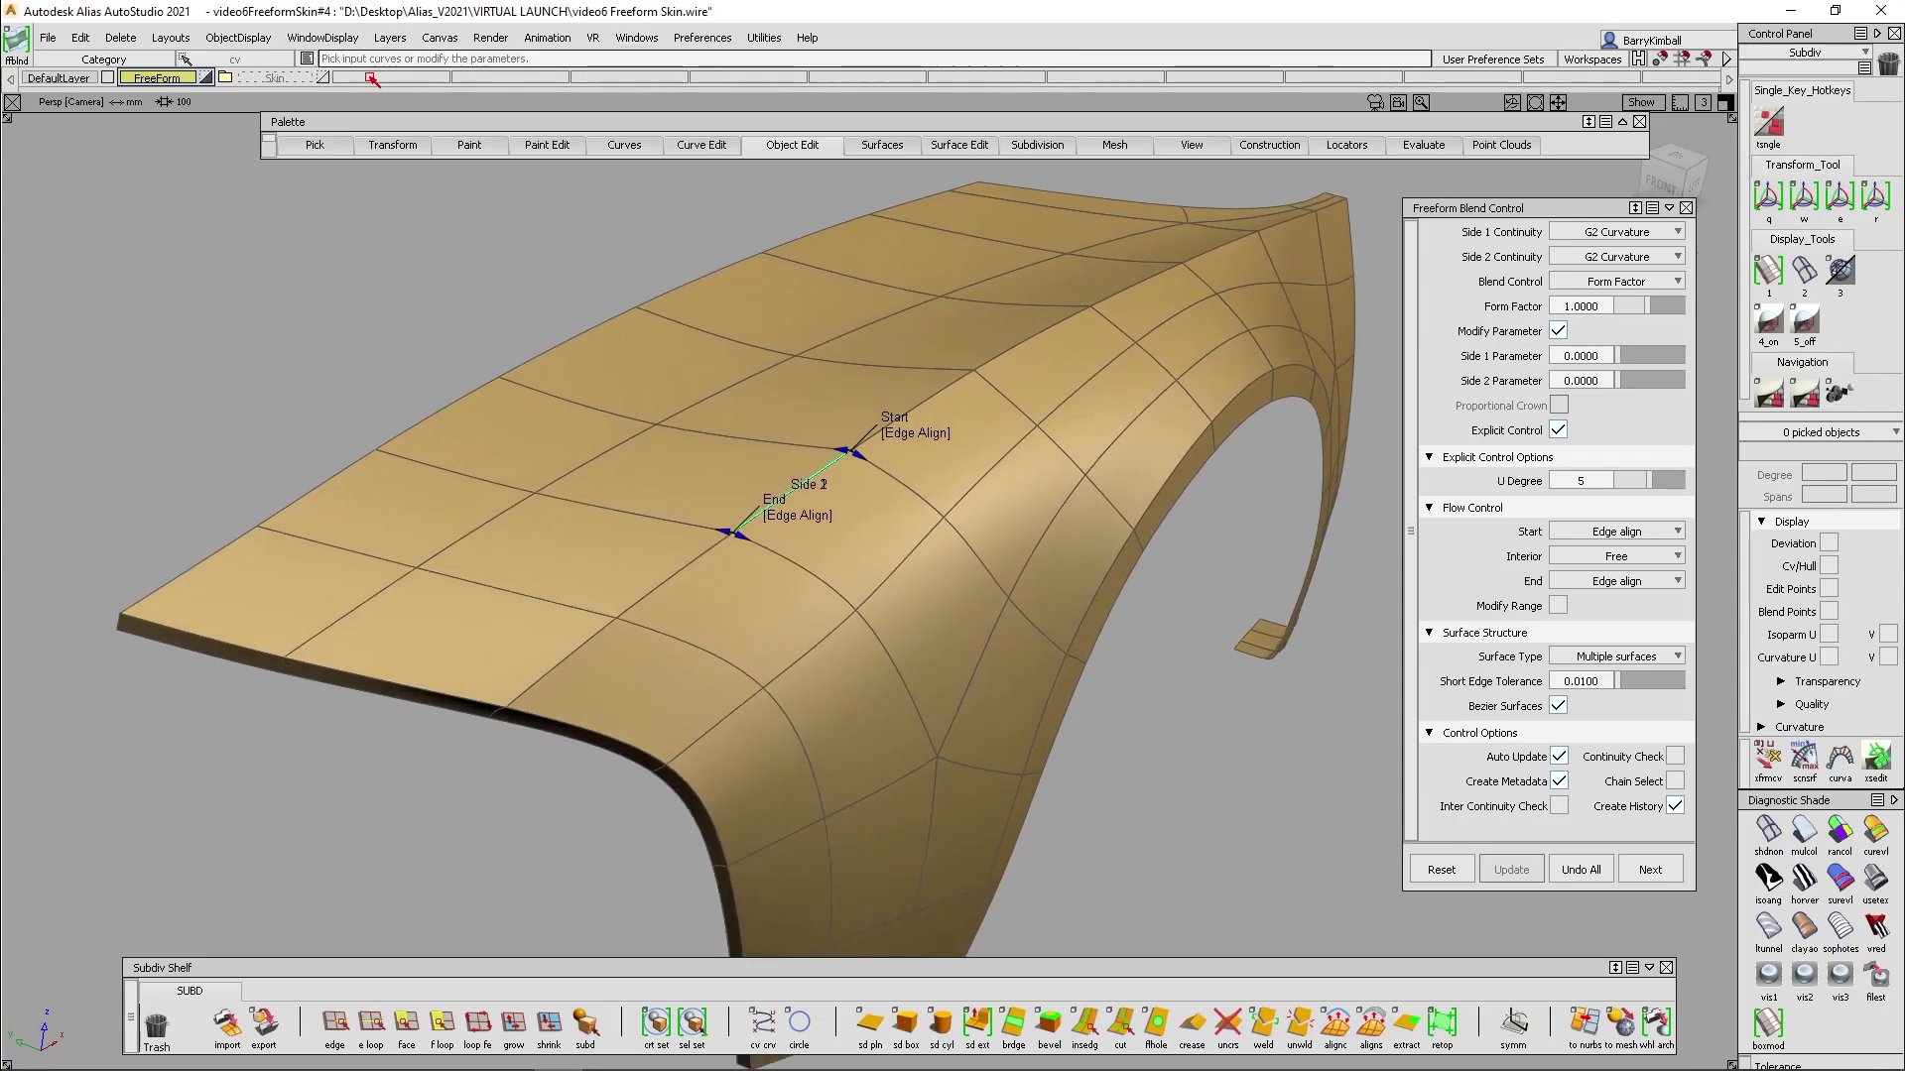
pyautogui.click(335, 42)
pyautogui.click(349, 109)
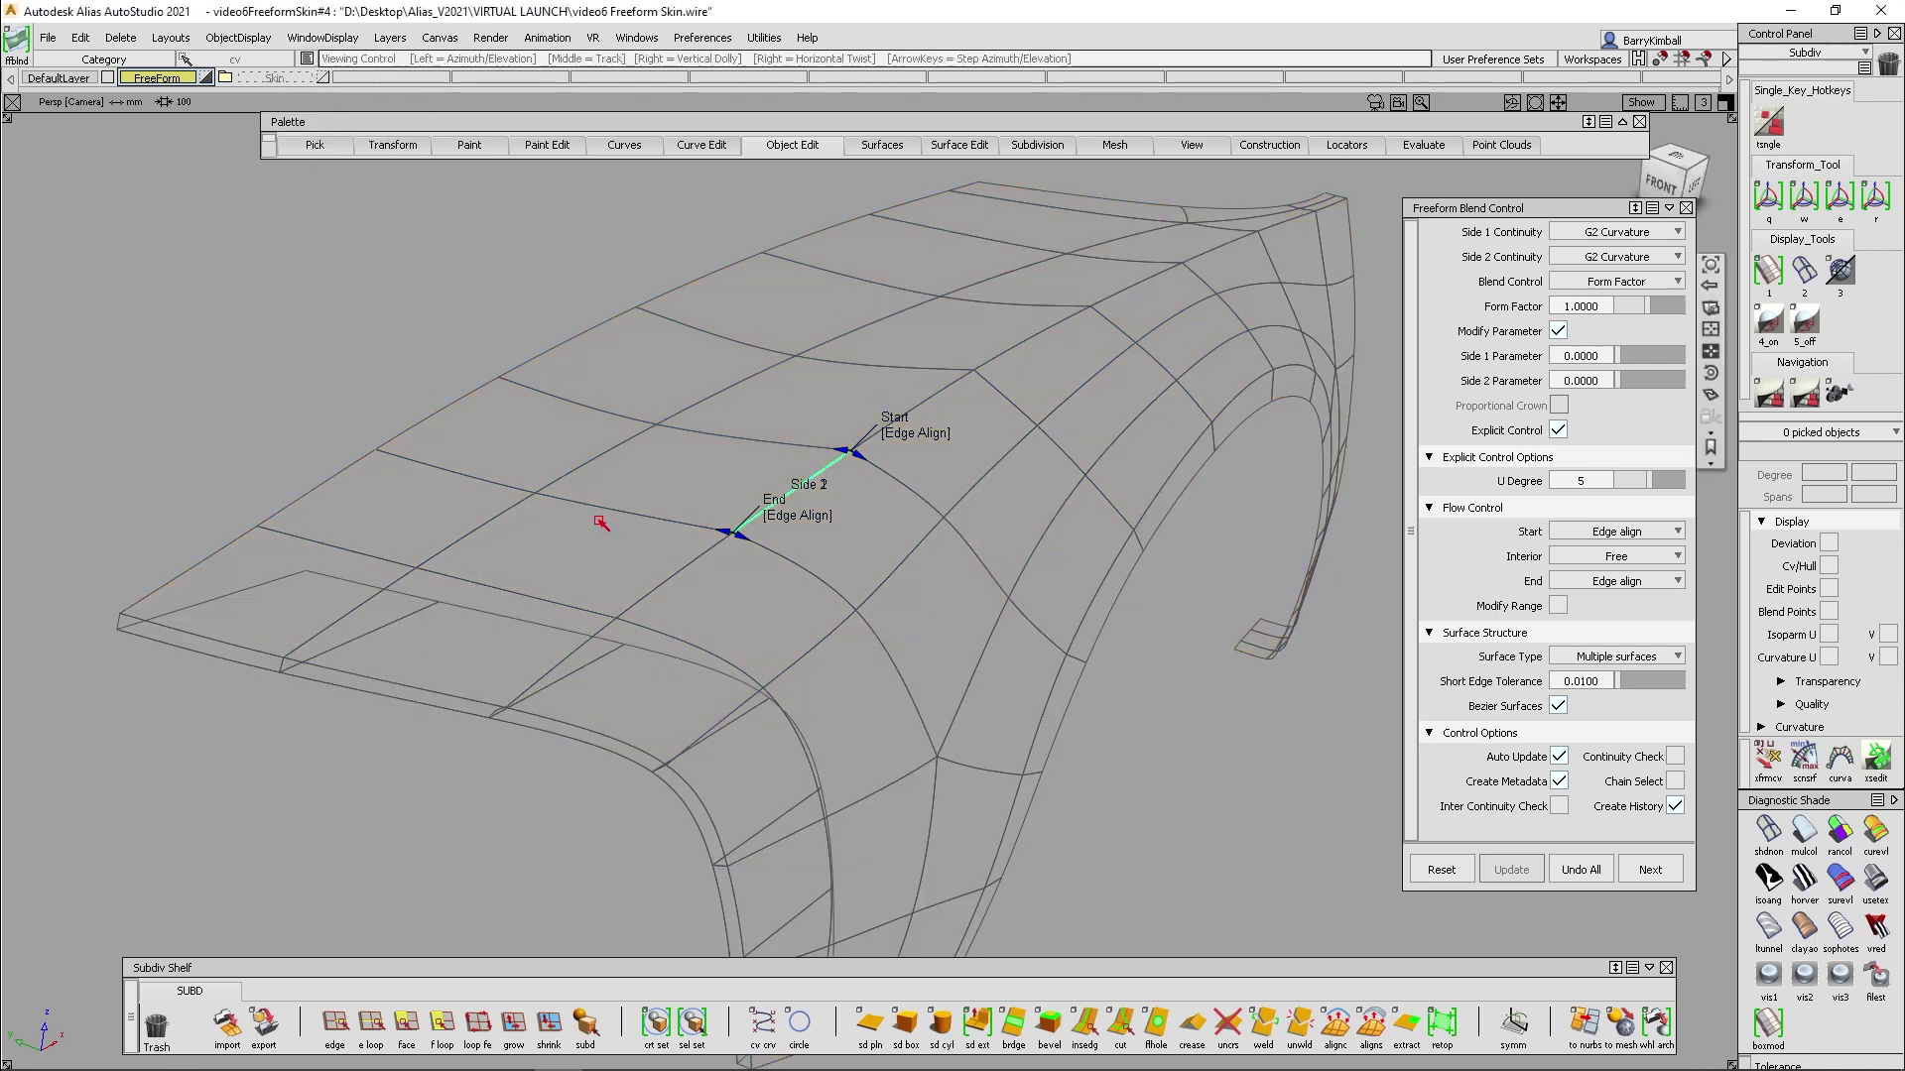
pyautogui.scroll(3, 643, 466)
pyautogui.moveTo(732, 463); pyautogui.dragTo(680, 463)
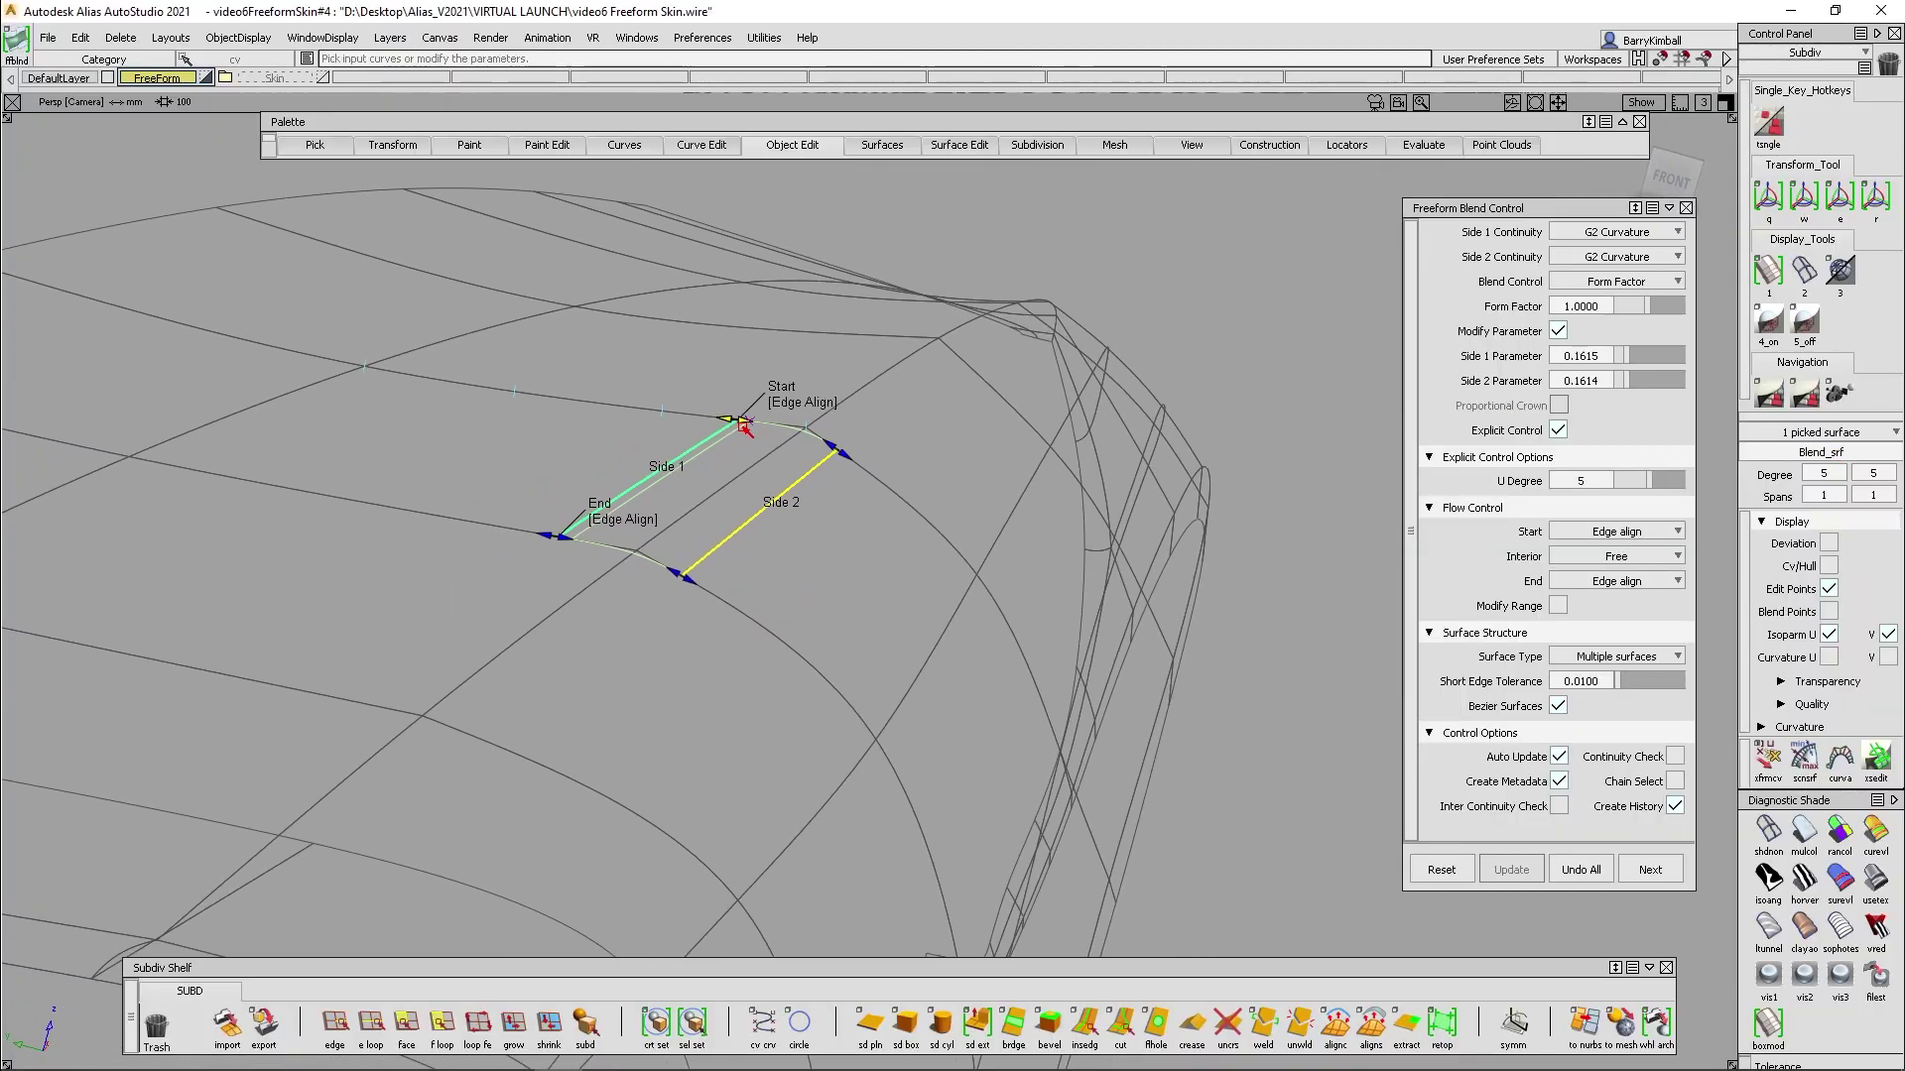
pyautogui.keyDown('alt'); pyautogui.keyDown('shift'); pyautogui.moveTo(710, 448); pyautogui.dragTo(754, 474); pyautogui.keyUp('shift'); pyautogui.keyUp('alt')
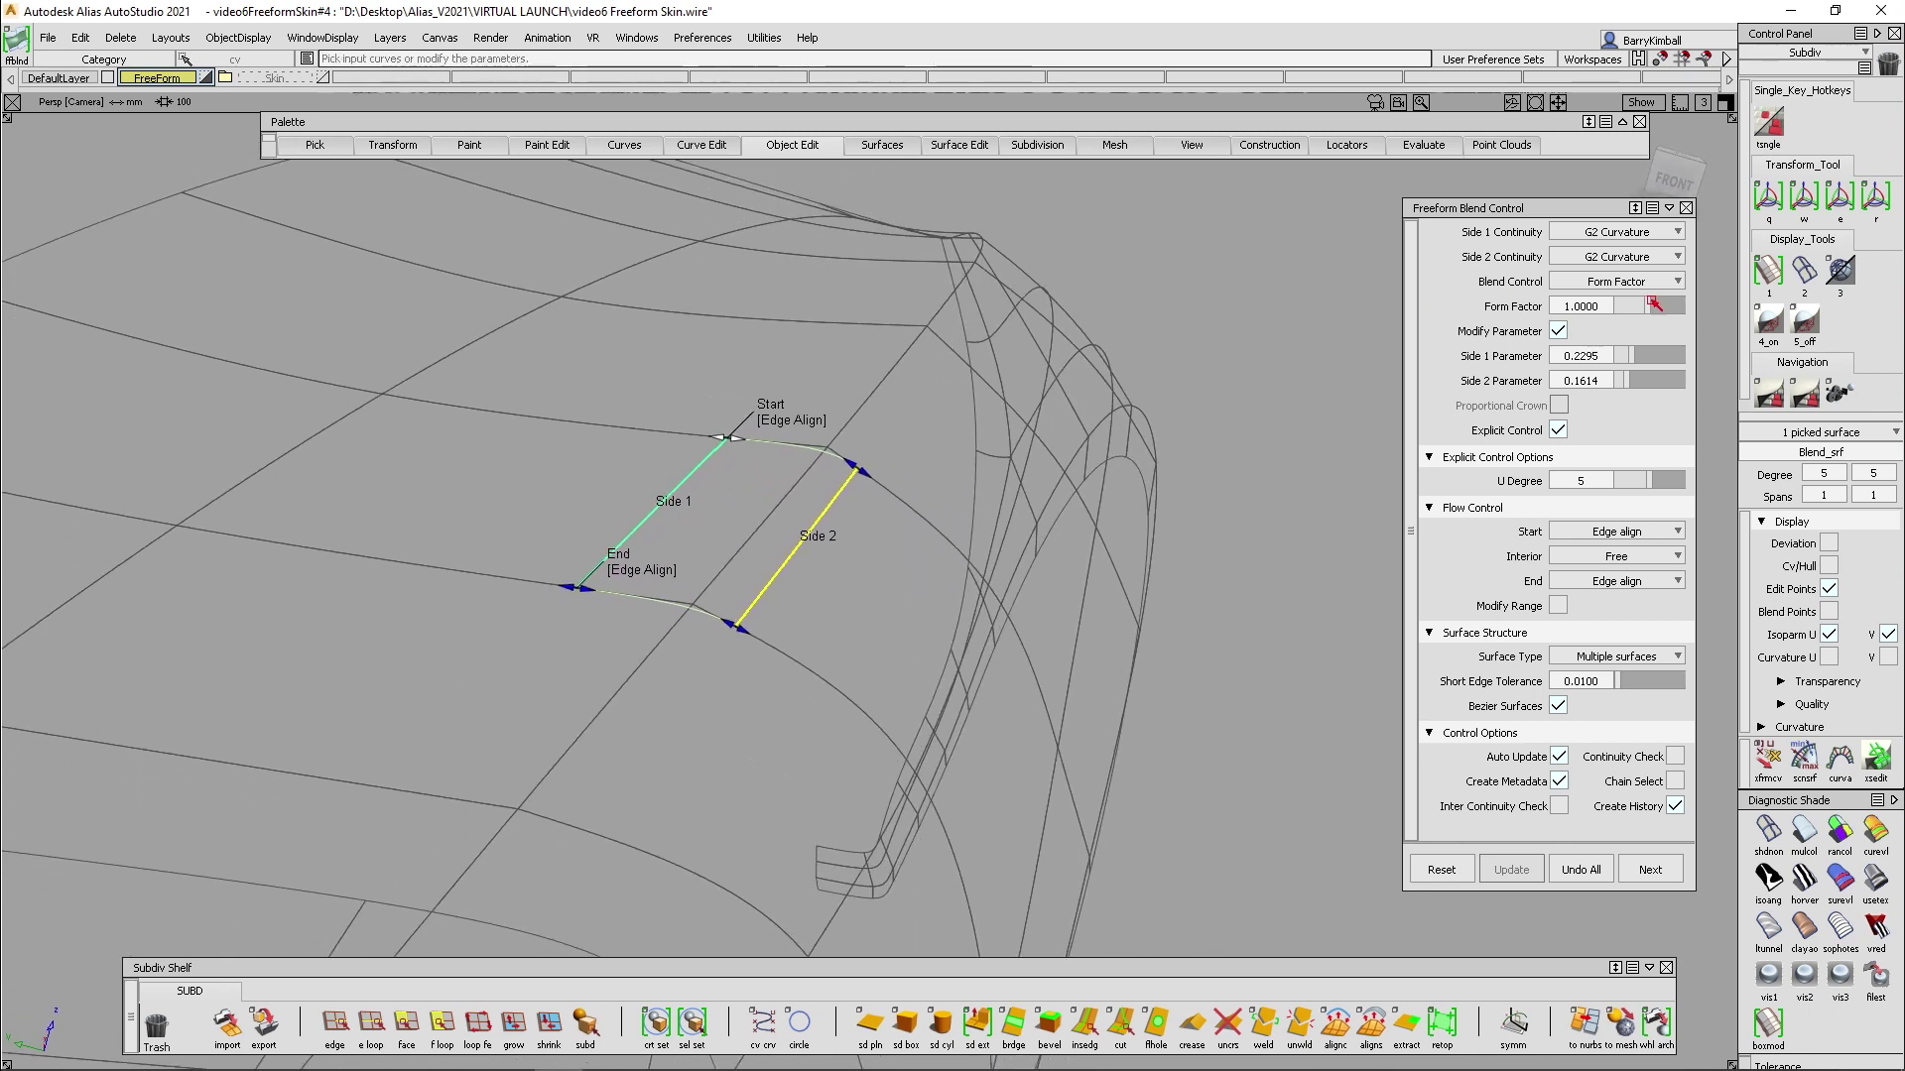
# Display the CVs and hulls and the U curvature comb on the blend surface
pyautogui.click(1828, 566)
pyautogui.keyDown('alt'); pyautogui.keyDown('shift'); pyautogui.moveTo(744, 615); pyautogui.dragTo(746, 545, button='right'); pyautogui.keyUp('shift'); pyautogui.keyUp('alt')
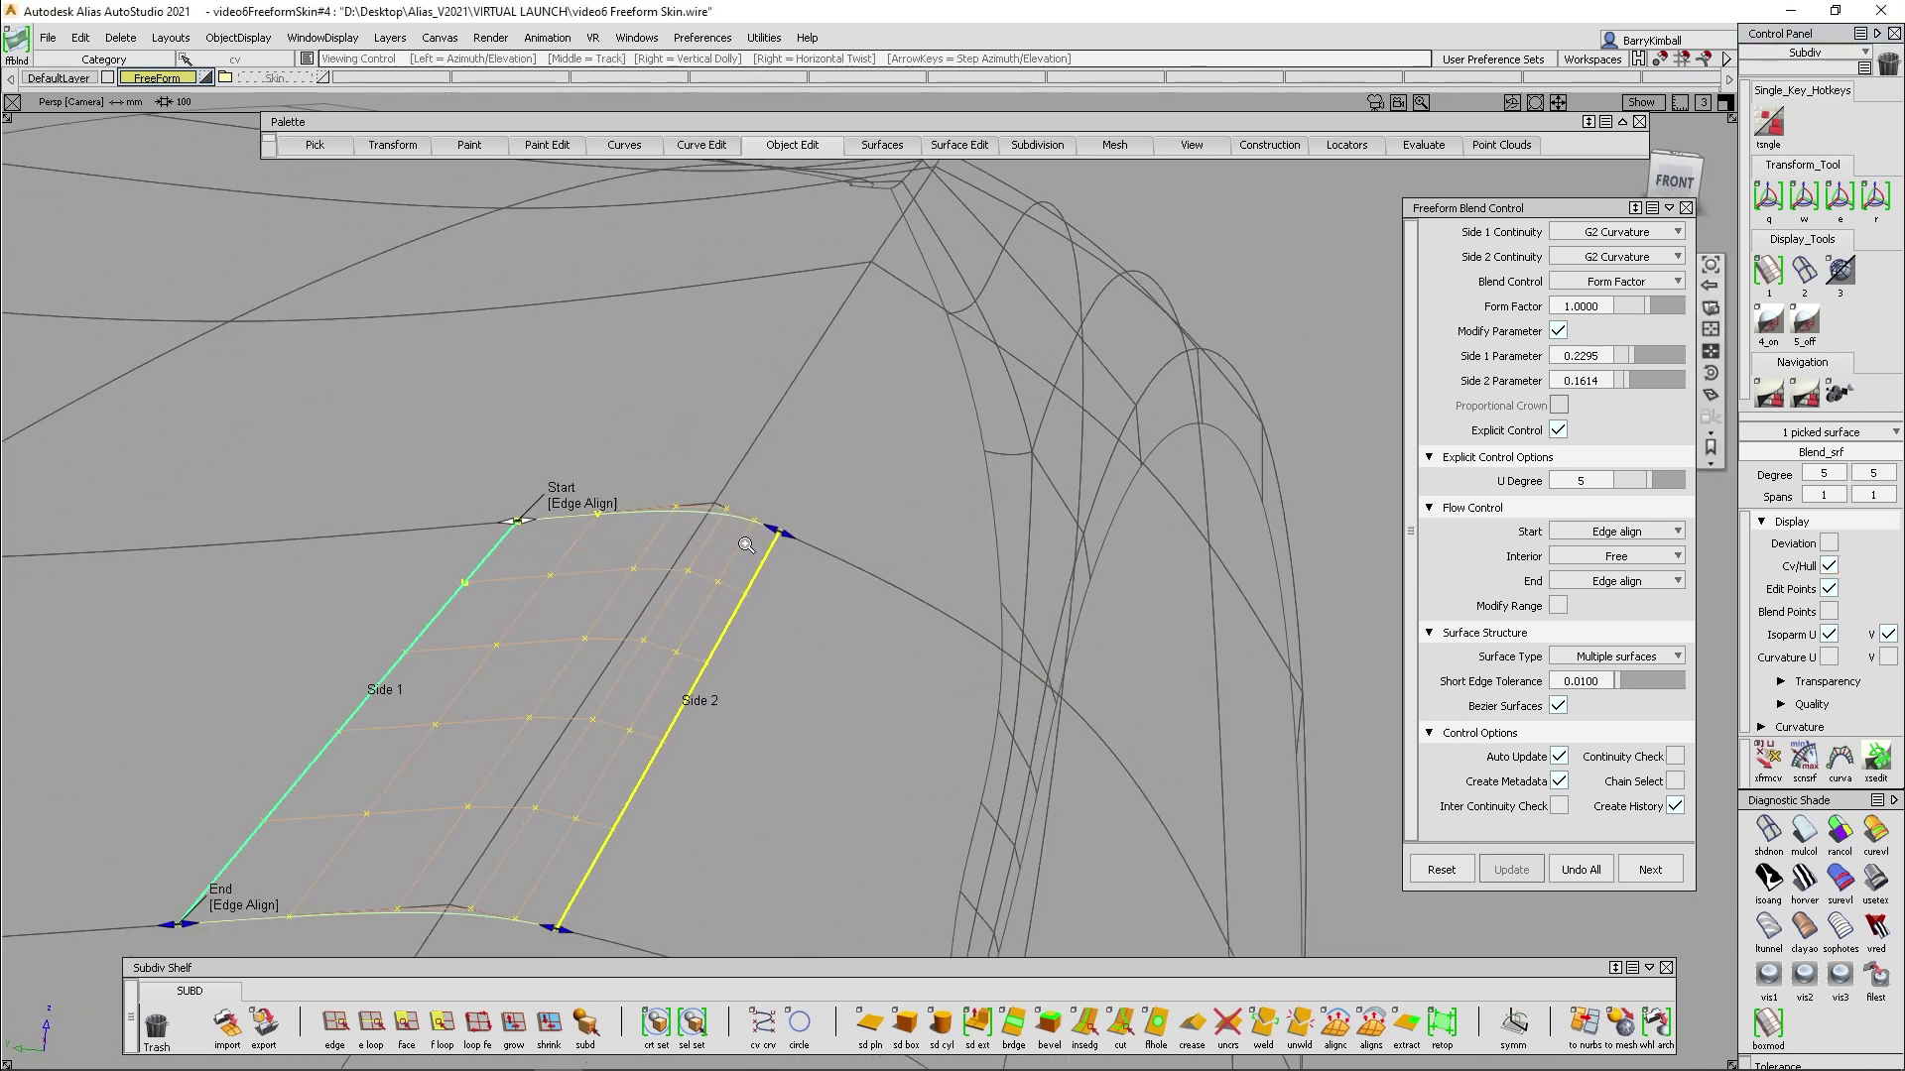
pyautogui.keyDown('alt'); pyautogui.keyDown('shift'); pyautogui.moveTo(762, 569); pyautogui.dragTo(928, 495); pyautogui.keyUp('shift'); pyautogui.keyUp('alt')
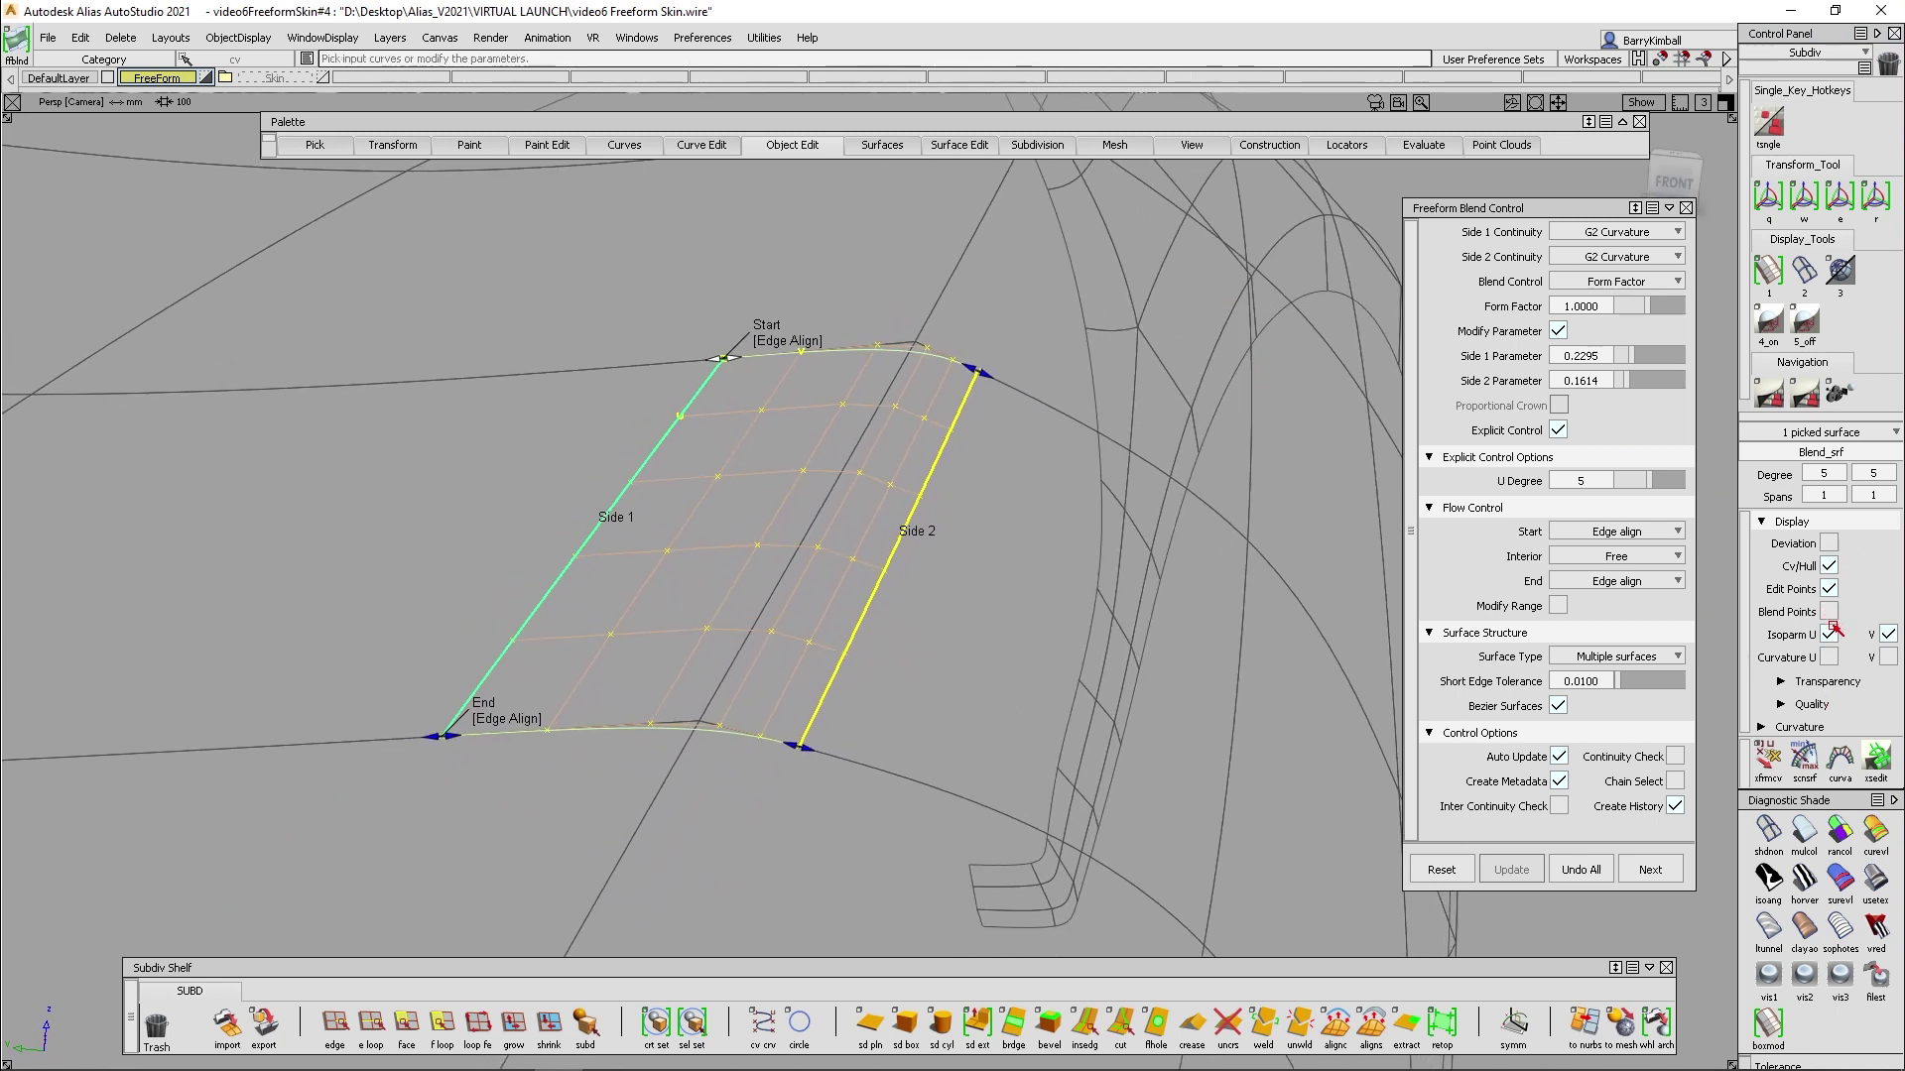
pyautogui.click(1829, 657)
pyautogui.keyDown('alt'); pyautogui.keyDown('shift'); pyautogui.moveTo(849, 642); pyautogui.dragTo(795, 591); pyautogui.keyUp('shift'); pyautogui.keyUp('alt')
pyautogui.keyDown('alt'); pyautogui.keyDown('shift'); pyautogui.moveTo(794, 591); pyautogui.dragTo(790, 556, button='right'); pyautogui.keyUp('shift'); pyautogui.keyUp('alt')
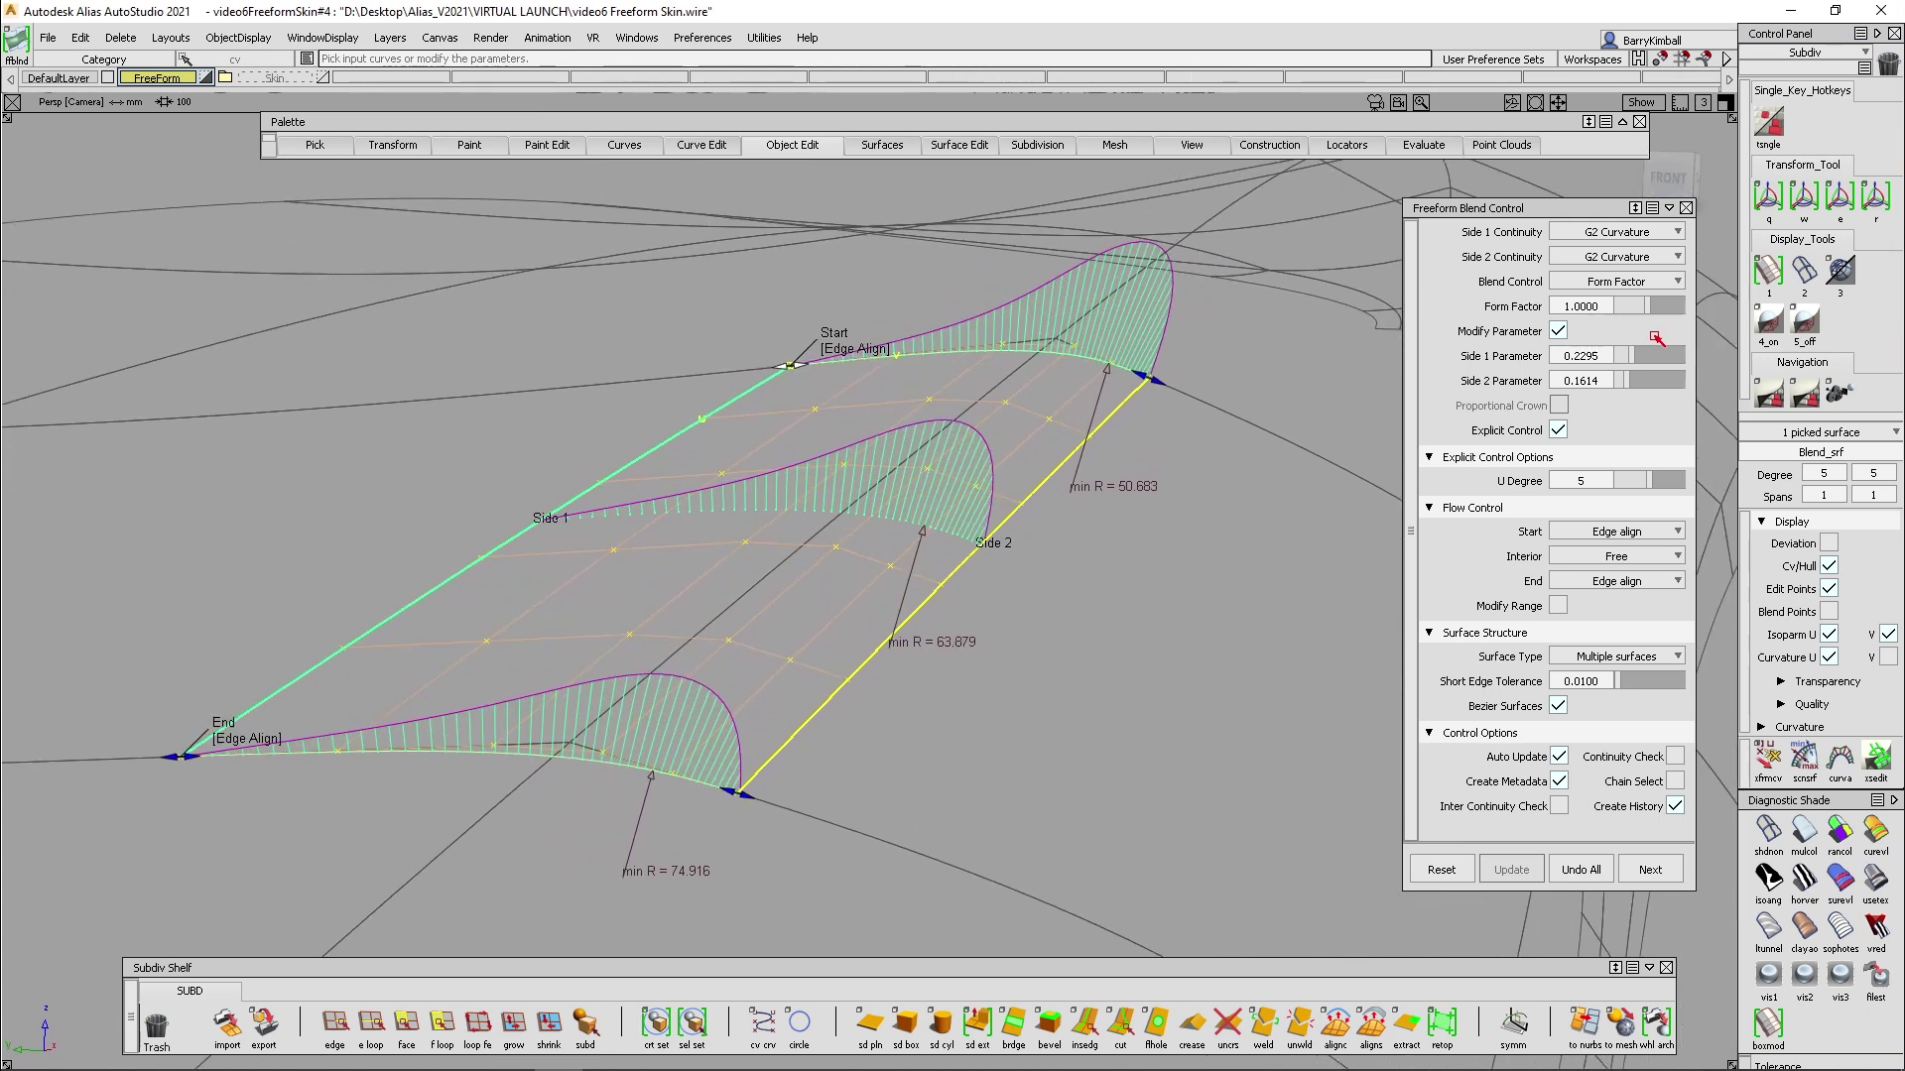
# Set the blend's form factor to 0.5 and finish this blend with its U curvature comb hidden
pyautogui.moveTo(1646, 308); pyautogui.dragTo(1642, 308)
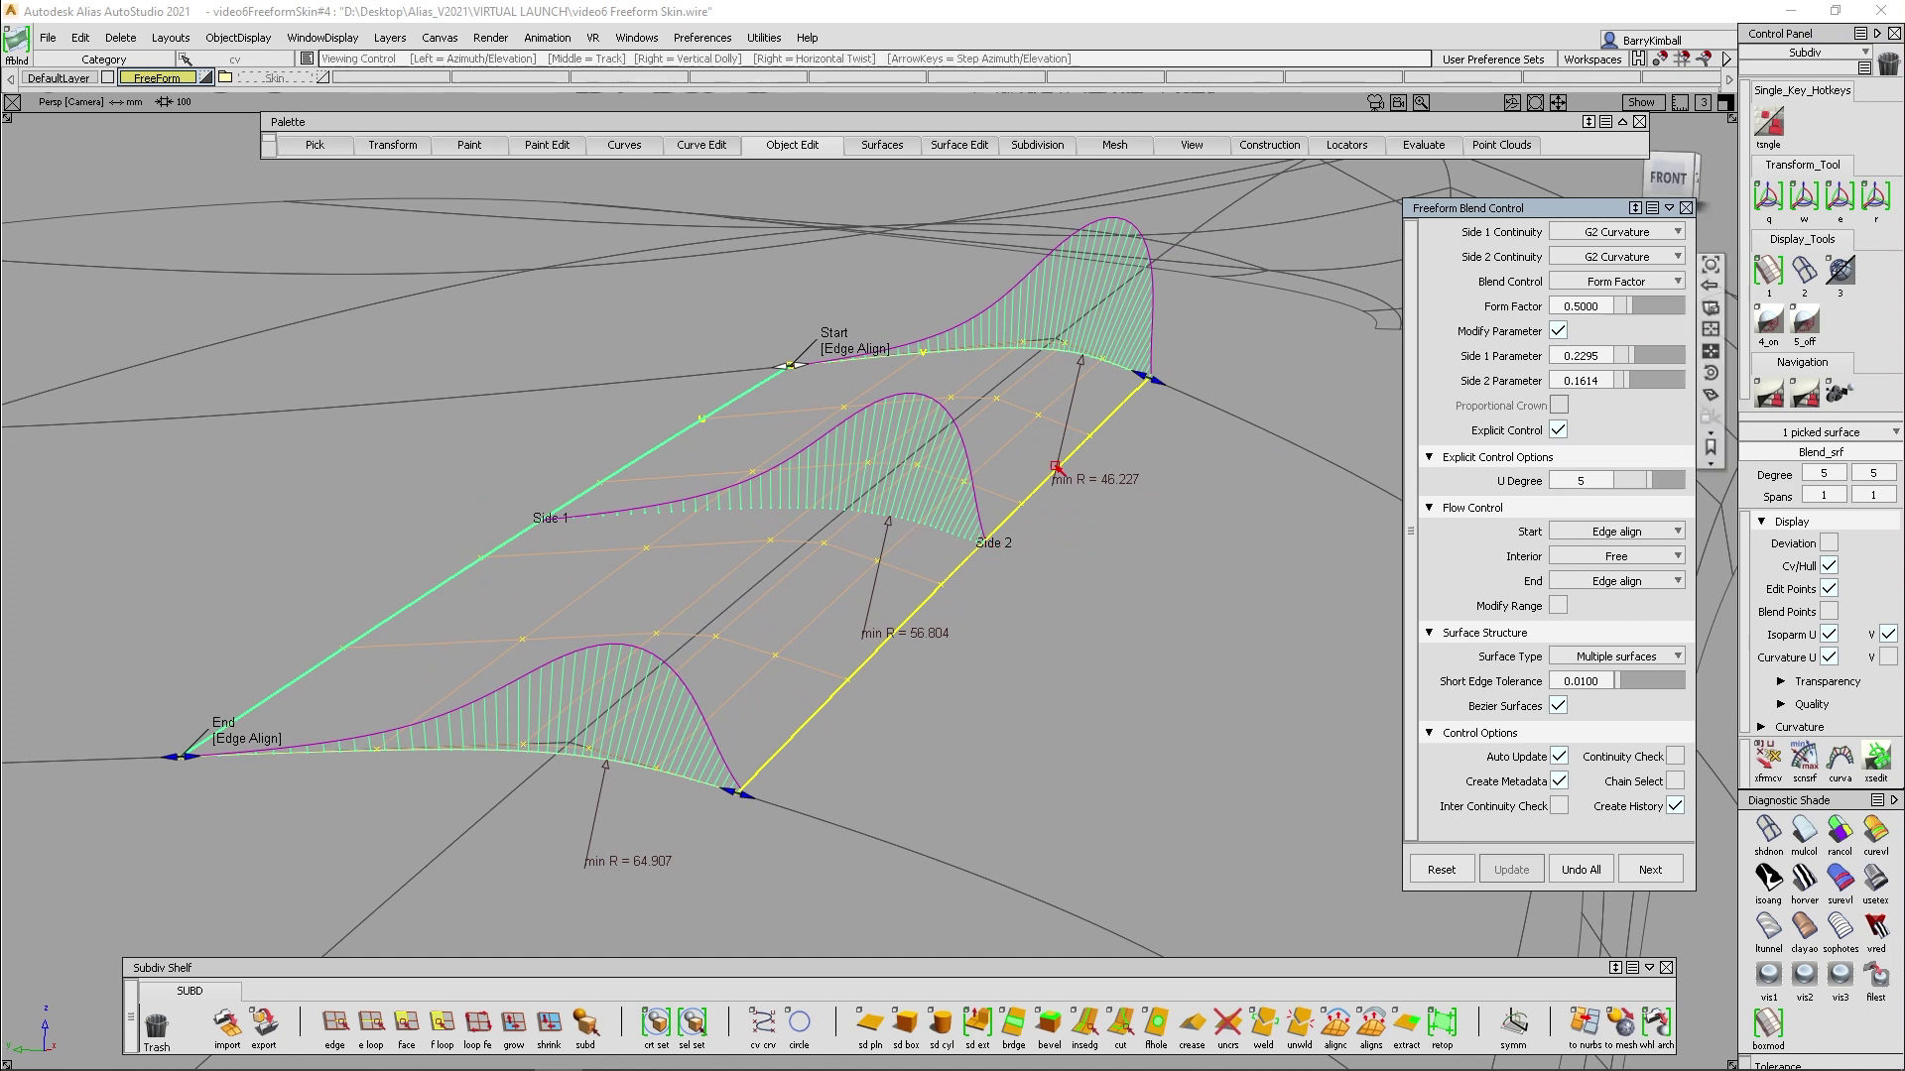
pyautogui.keyDown('alt'); pyautogui.keyDown('shift'); pyautogui.moveTo(1053, 463); pyautogui.dragTo(1052, 477, button='right'); pyautogui.keyUp('shift'); pyautogui.keyUp('alt')
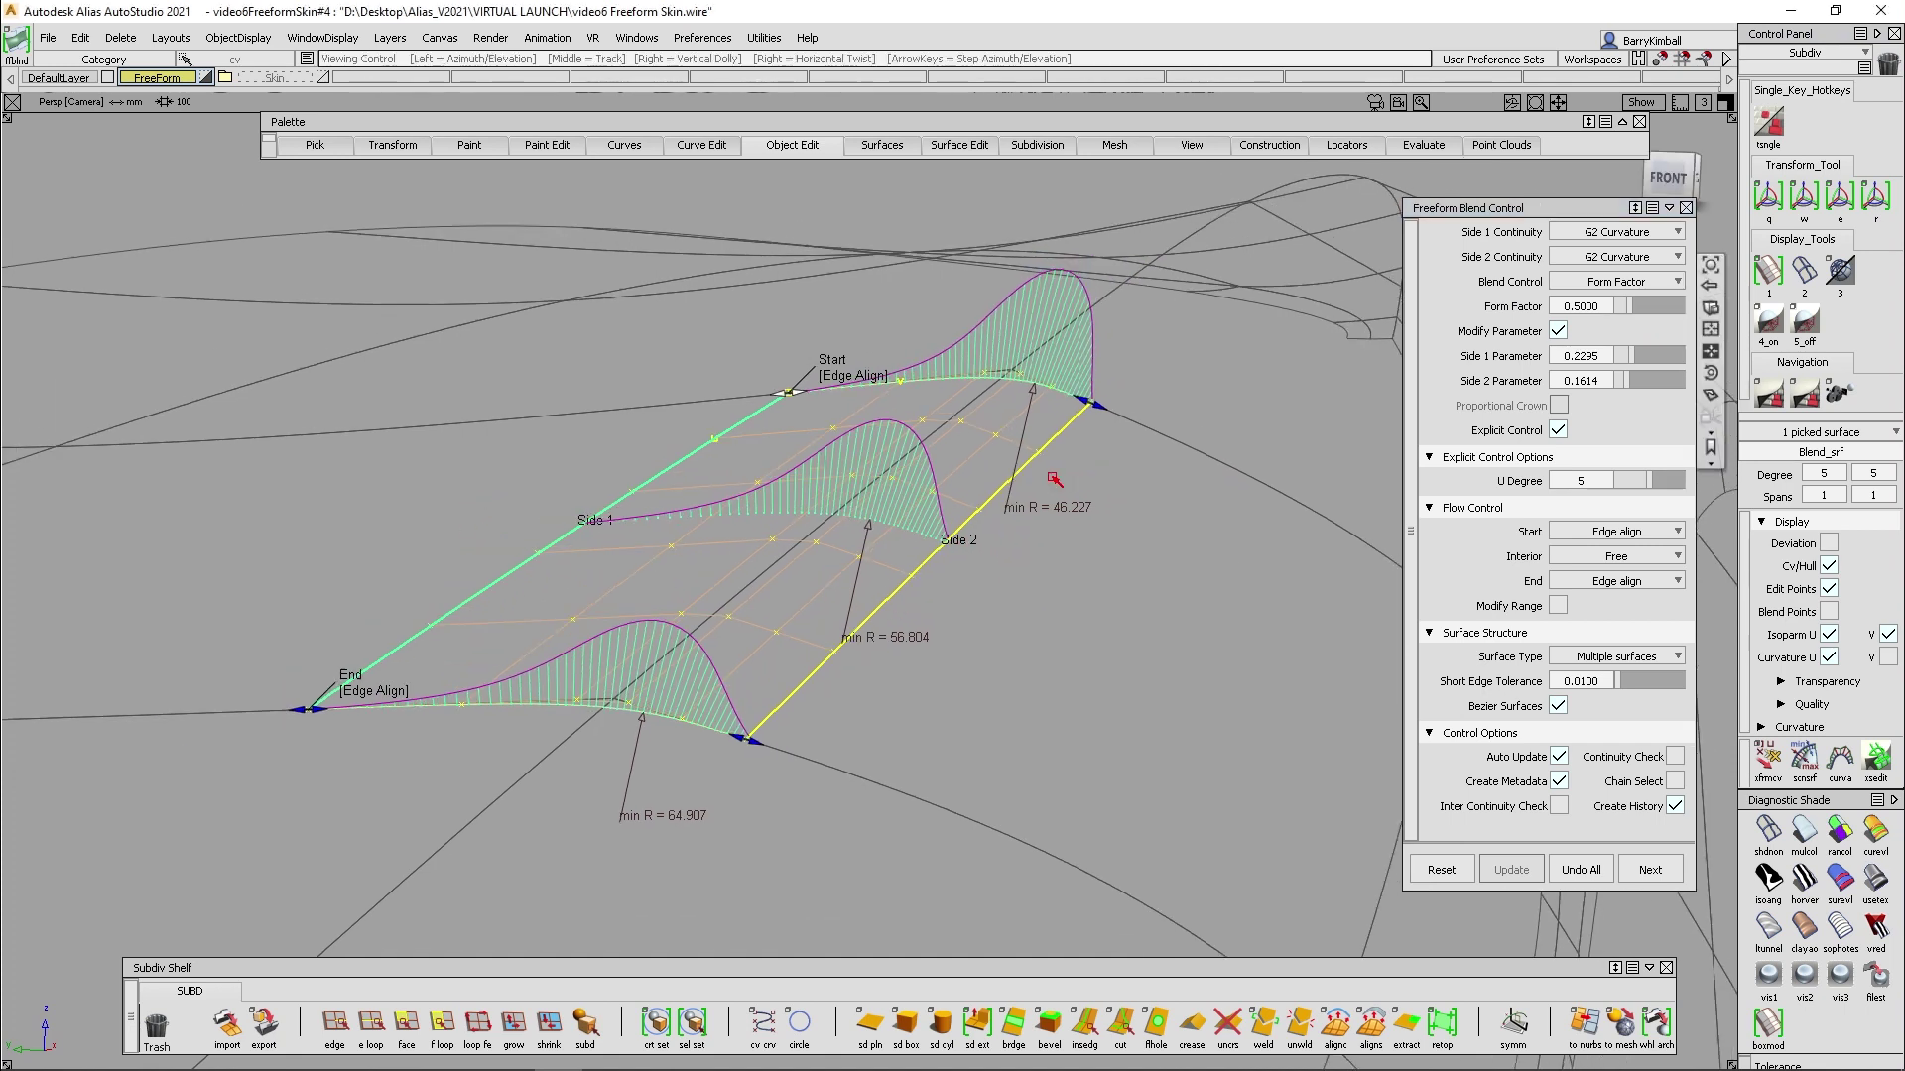
pyautogui.click(1829, 659)
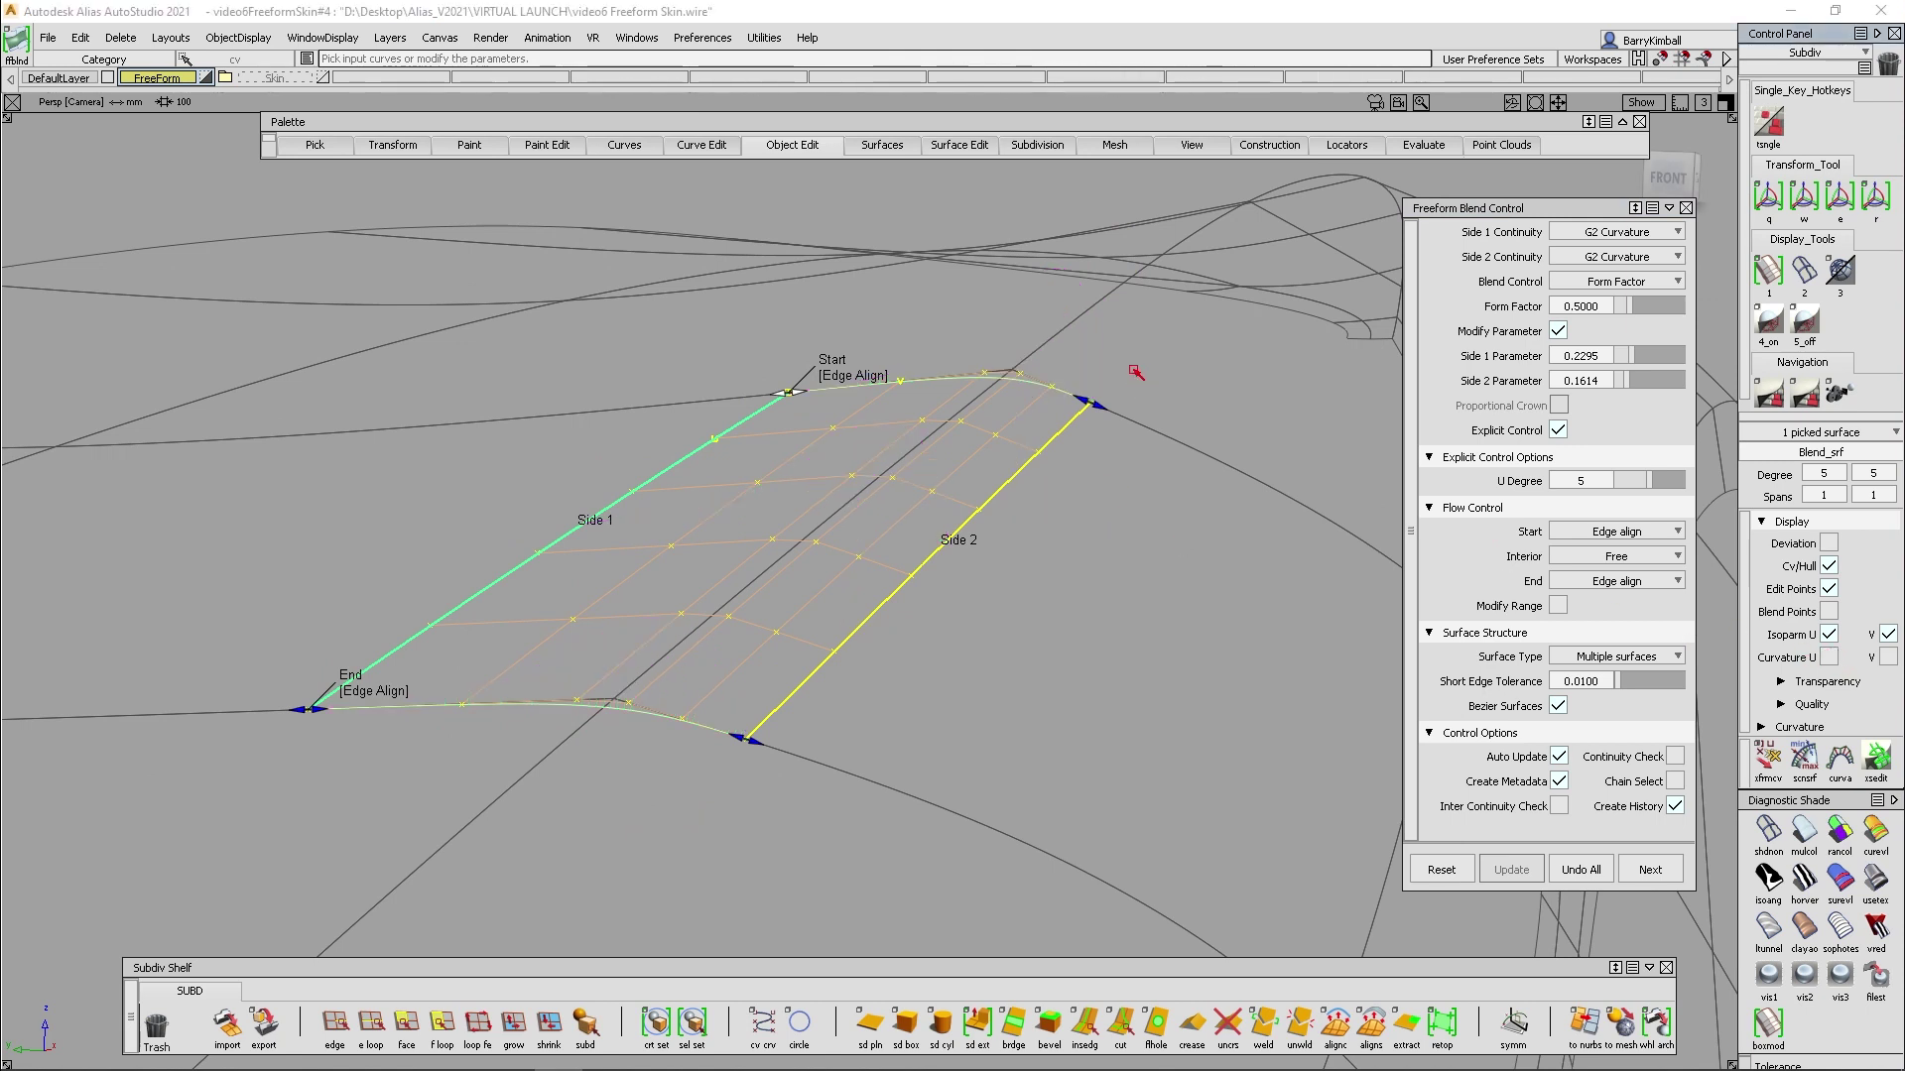
pyautogui.click(1650, 870)
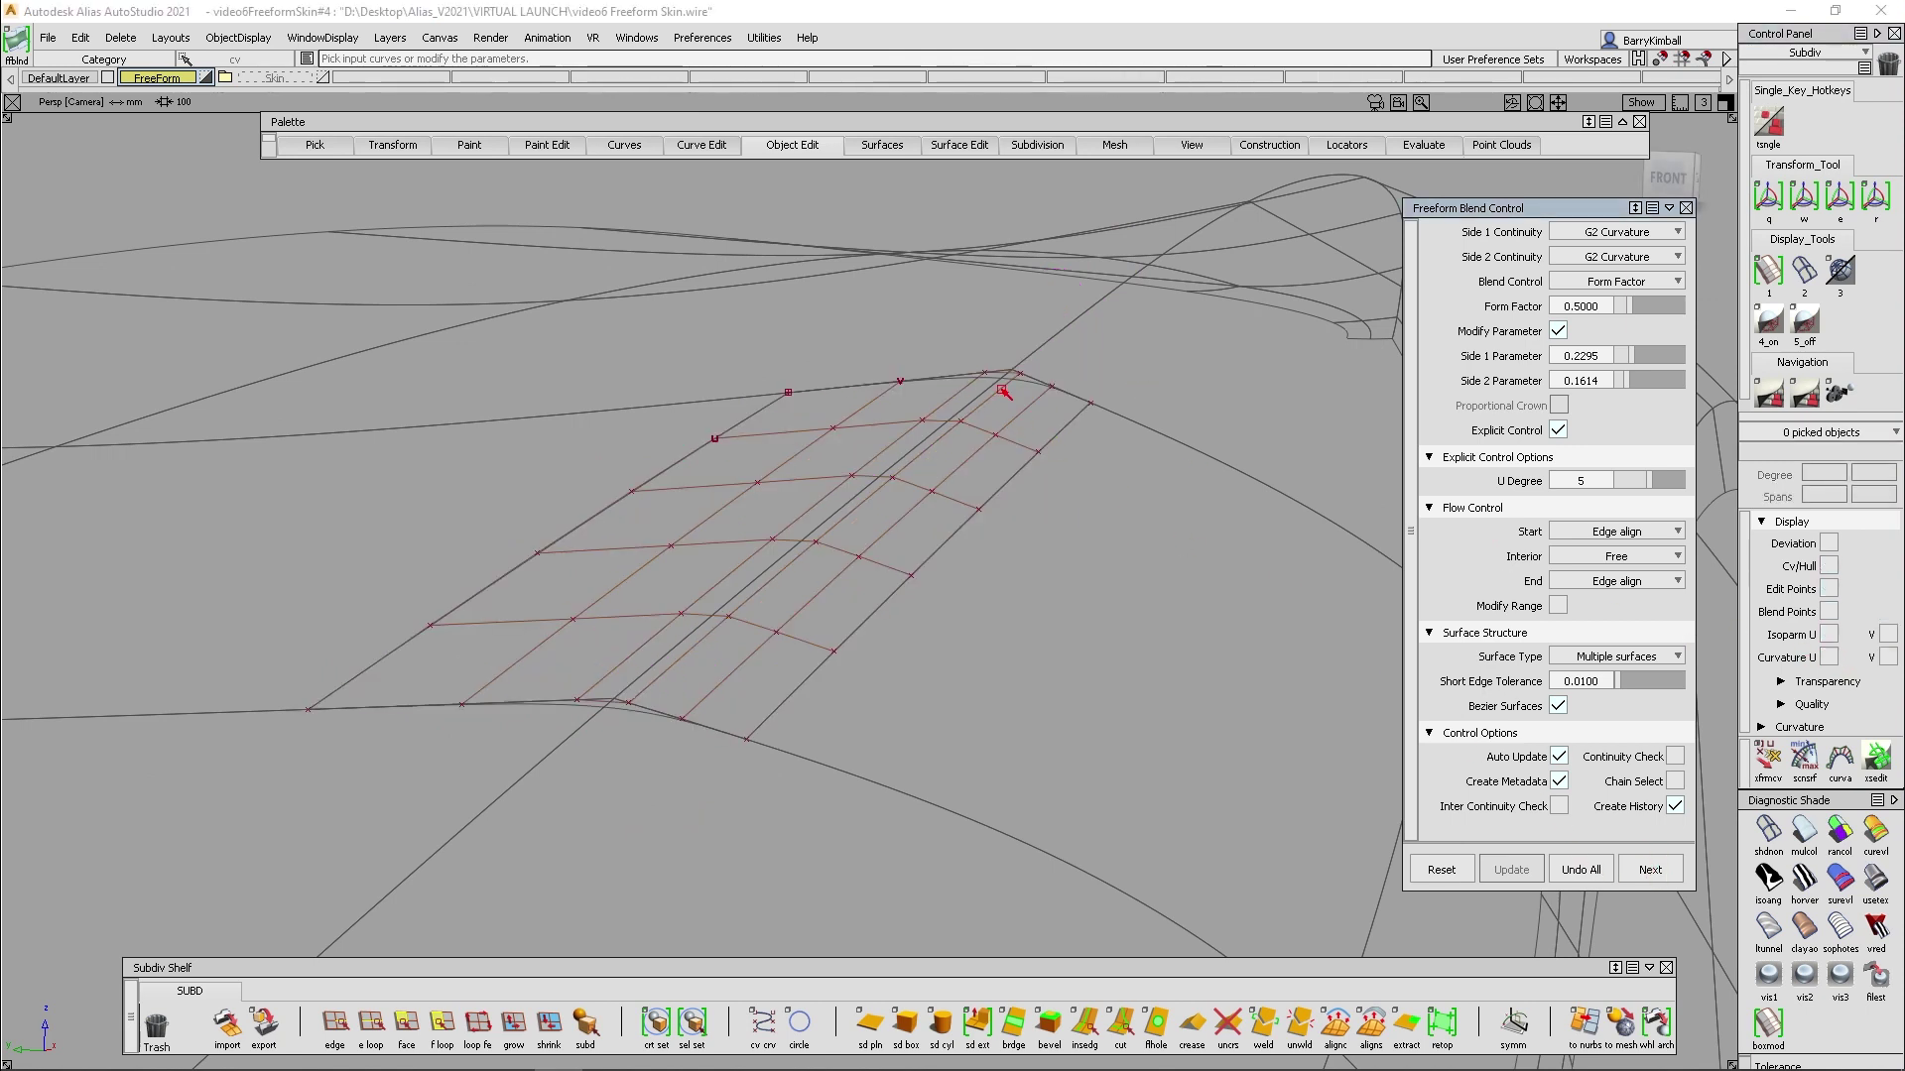
# Assign the next crease edge to both sides of a second blend, using SubdivFace#51 and SubdivFace#52
pyautogui.click(1054, 338)
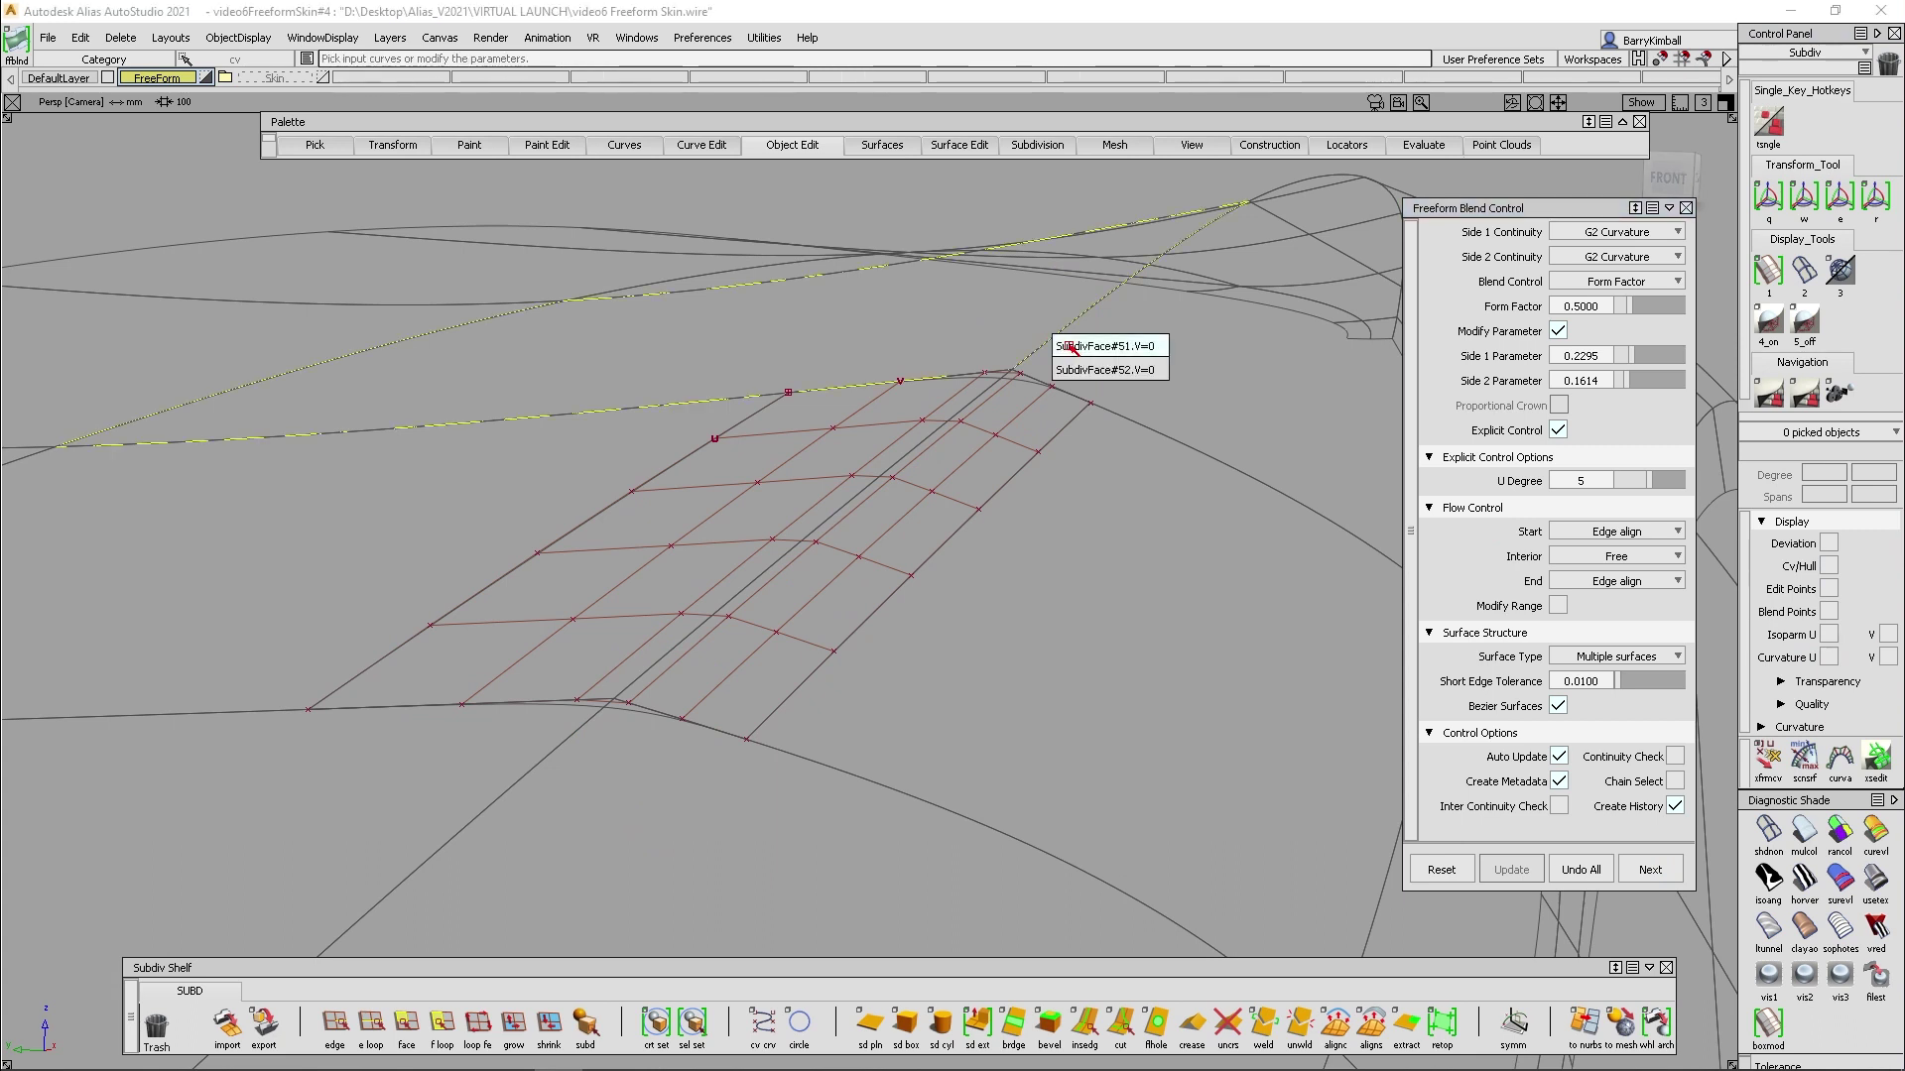
pyautogui.click(1071, 347)
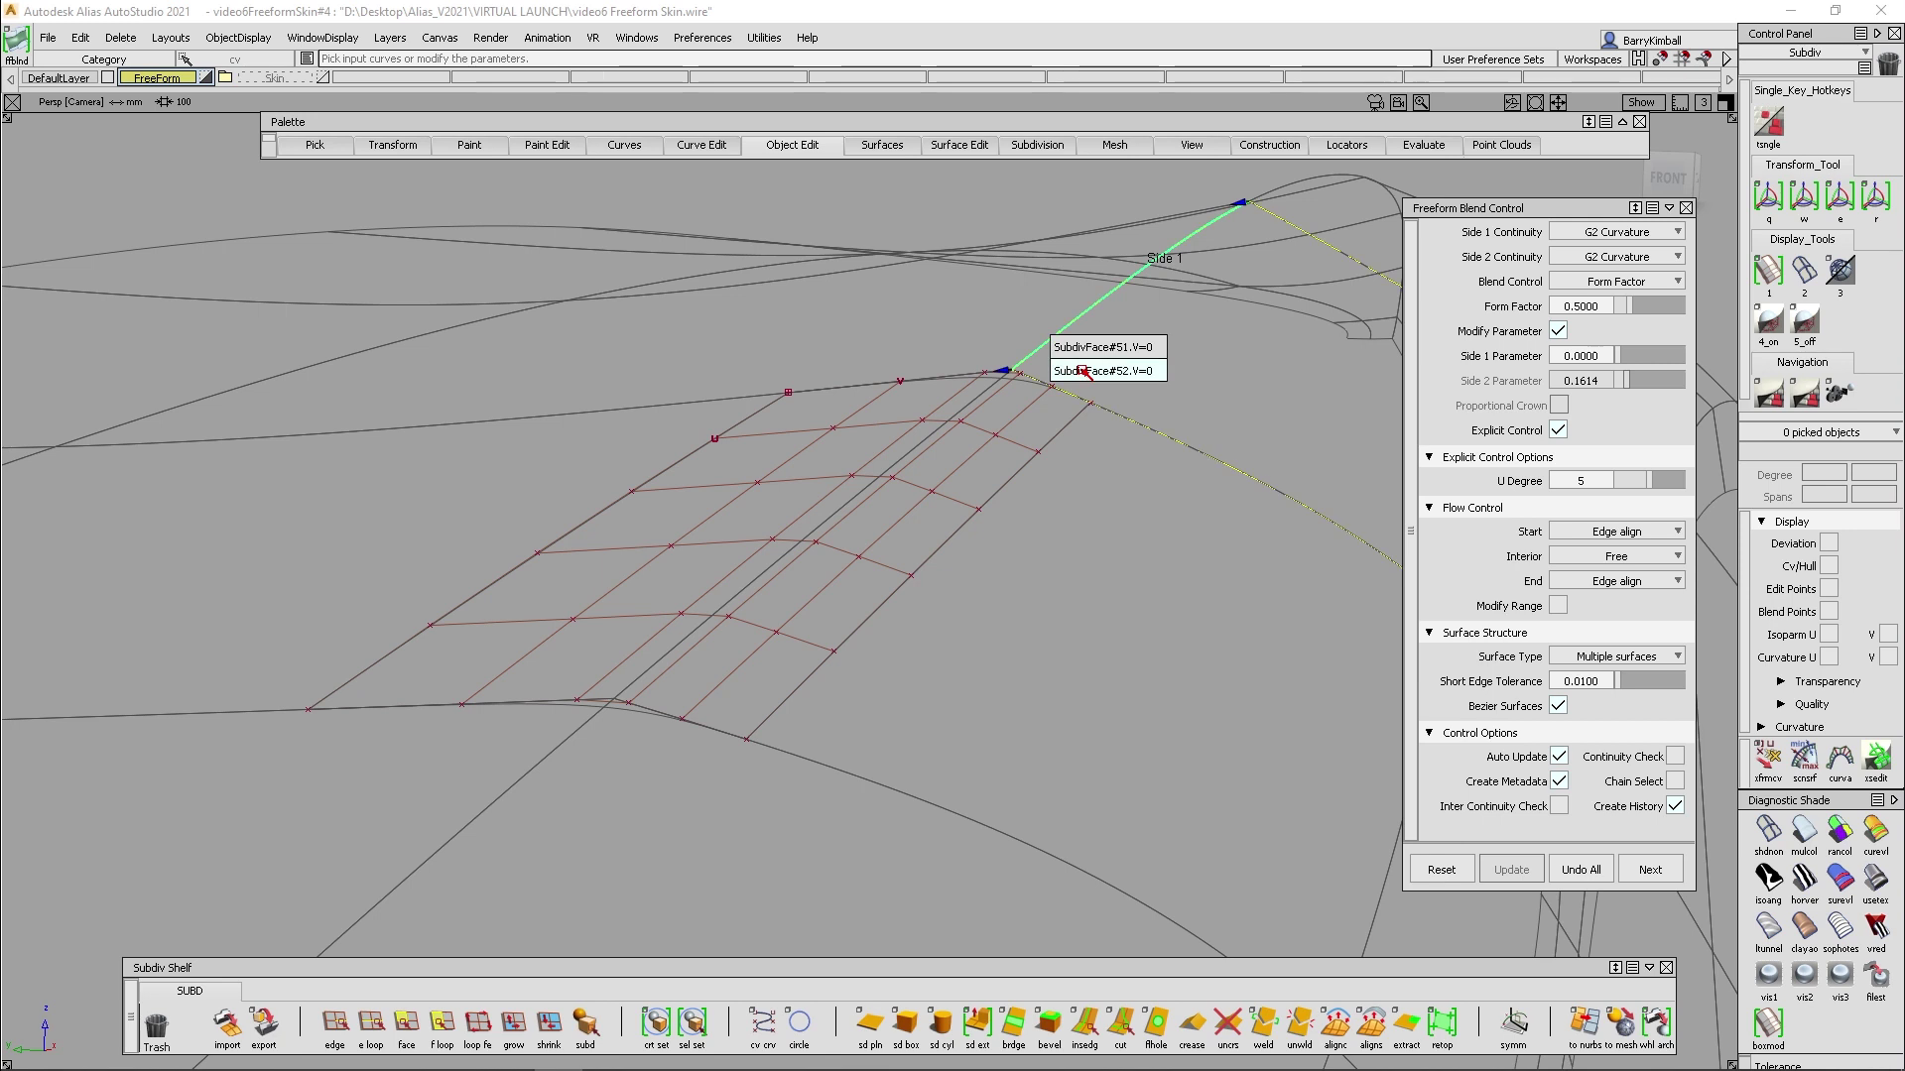
pyautogui.click(1081, 371)
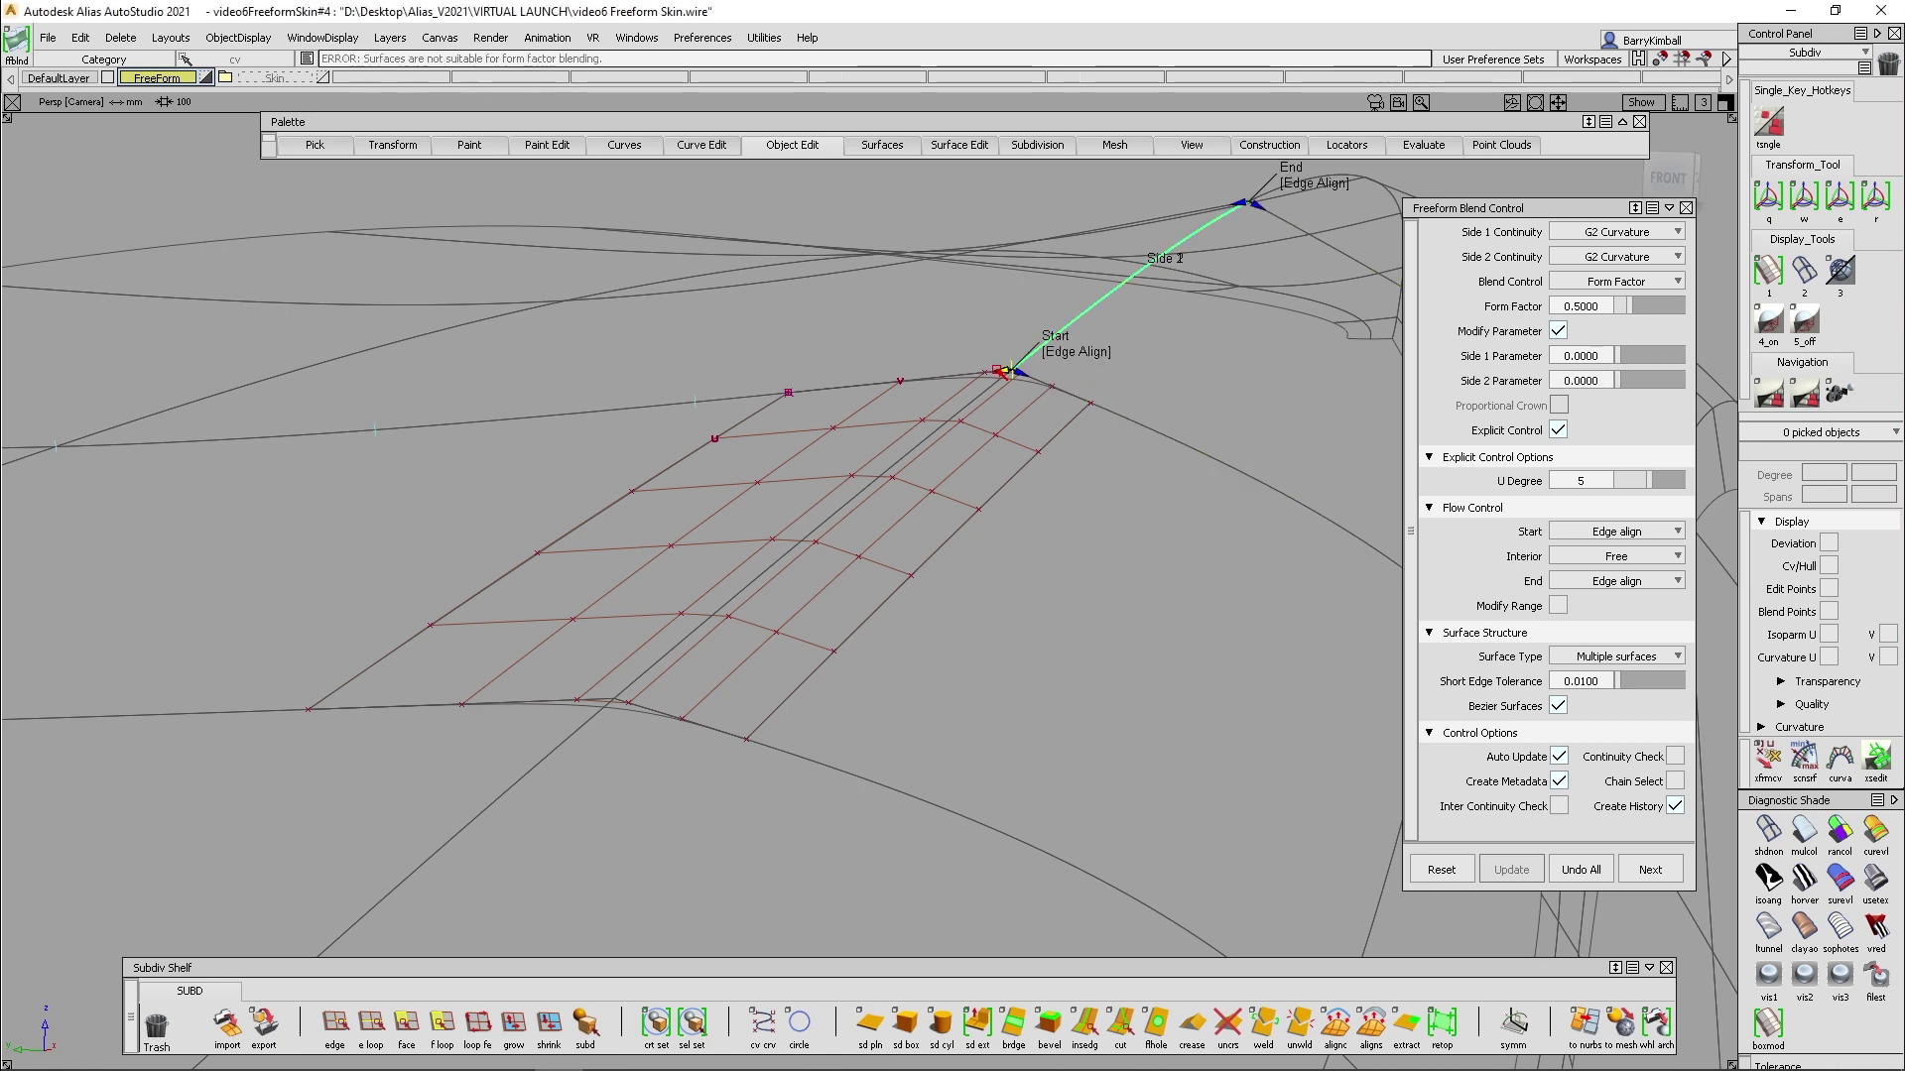
# Align the second blend's sides with the first blend's corners, Side 1 at 0.2295 and Side 2 at 0.1614, and accept it
pyautogui.moveTo(1005, 371); pyautogui.dragTo(785, 432)
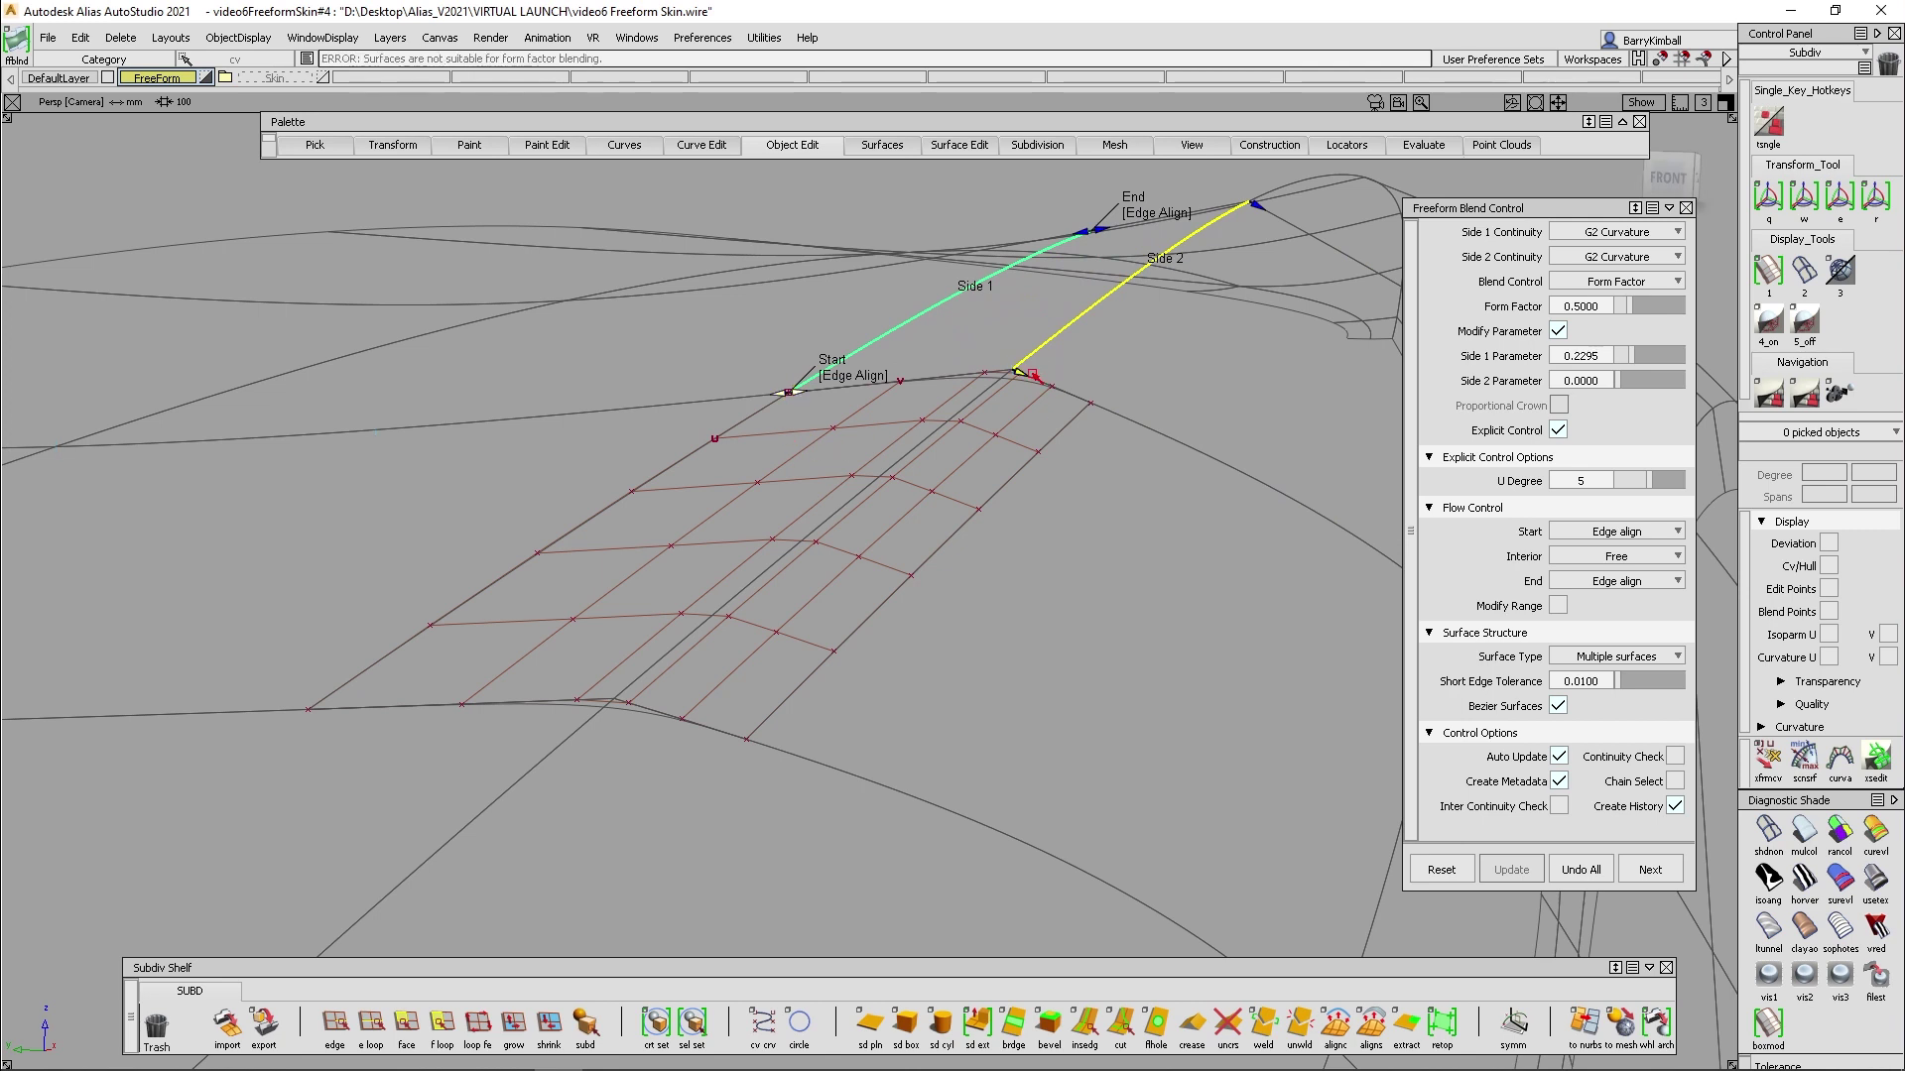
pyautogui.moveTo(1054, 388); pyautogui.dragTo(1089, 424)
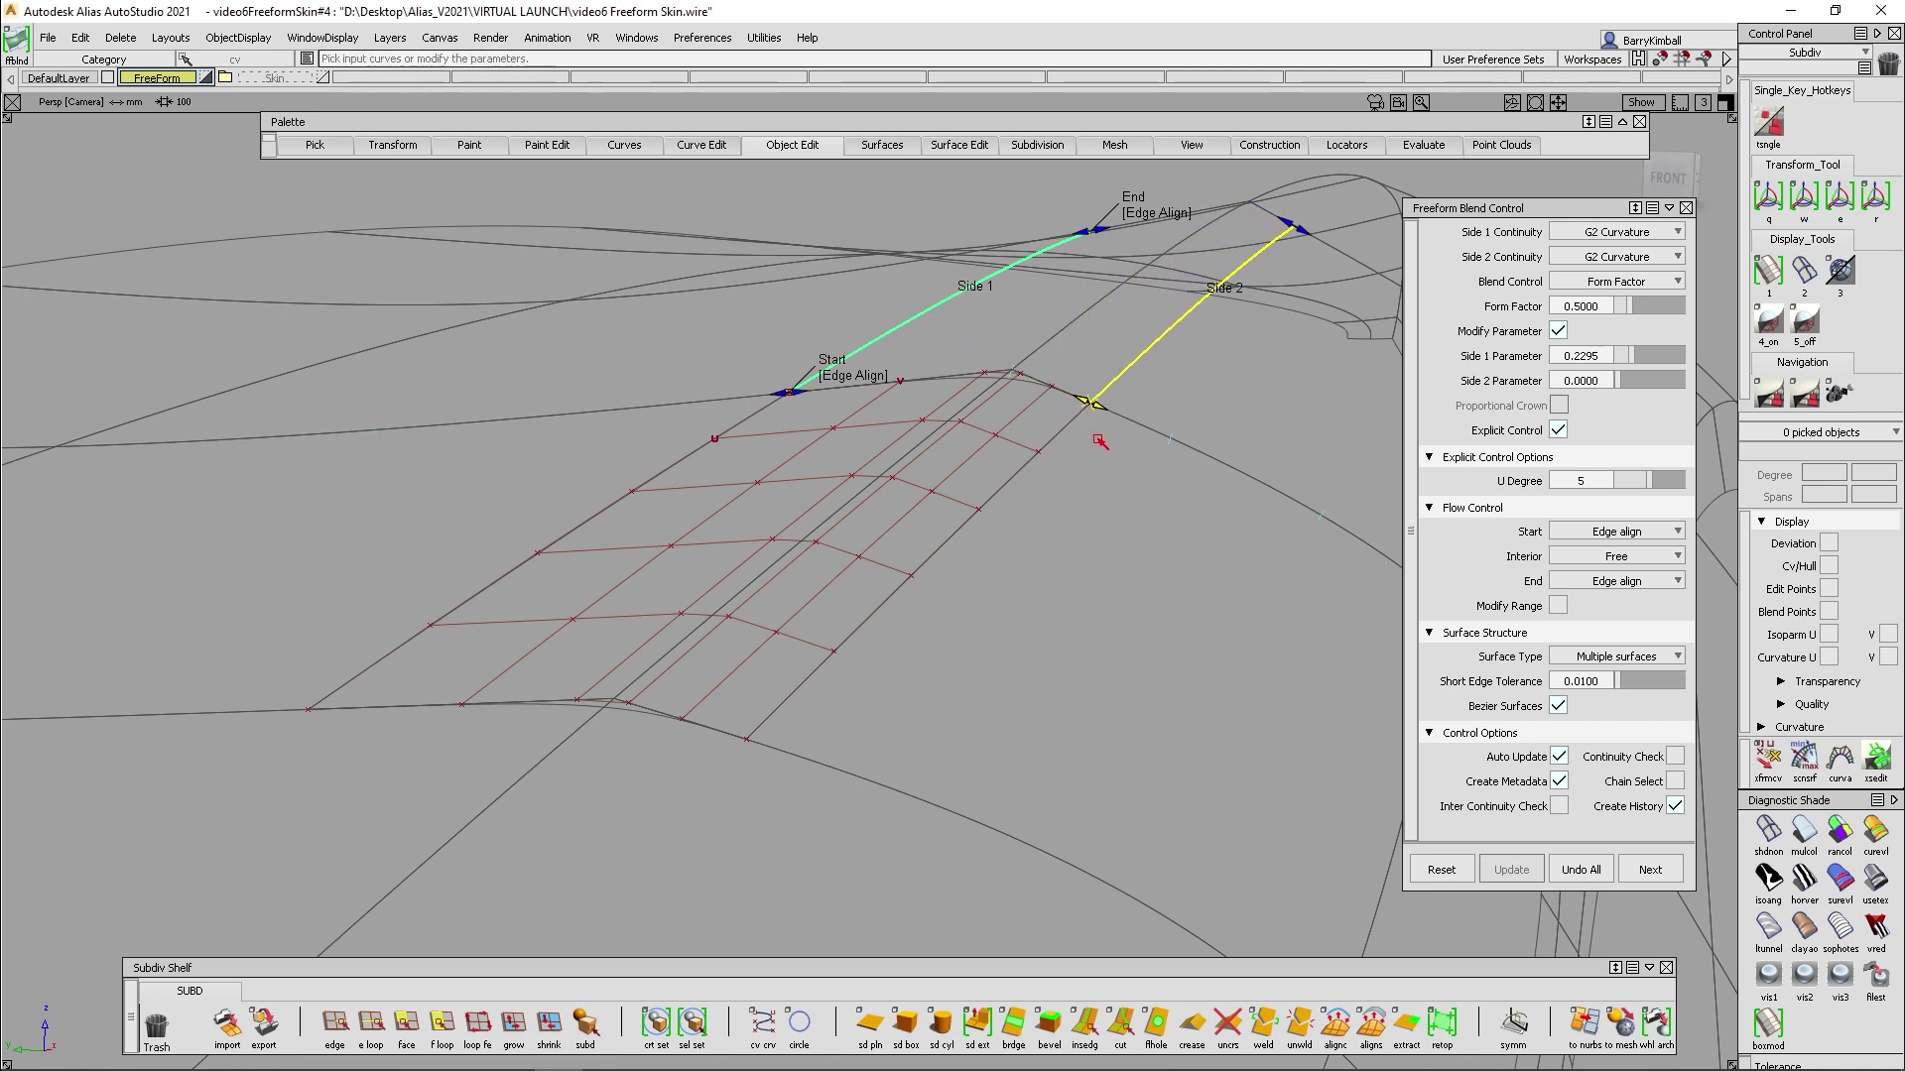
pyautogui.keyDown('alt'); pyautogui.keyDown('shift'); pyautogui.moveTo(989, 461); pyautogui.dragTo(995, 459); pyautogui.keyUp('shift'); pyautogui.keyUp('alt')
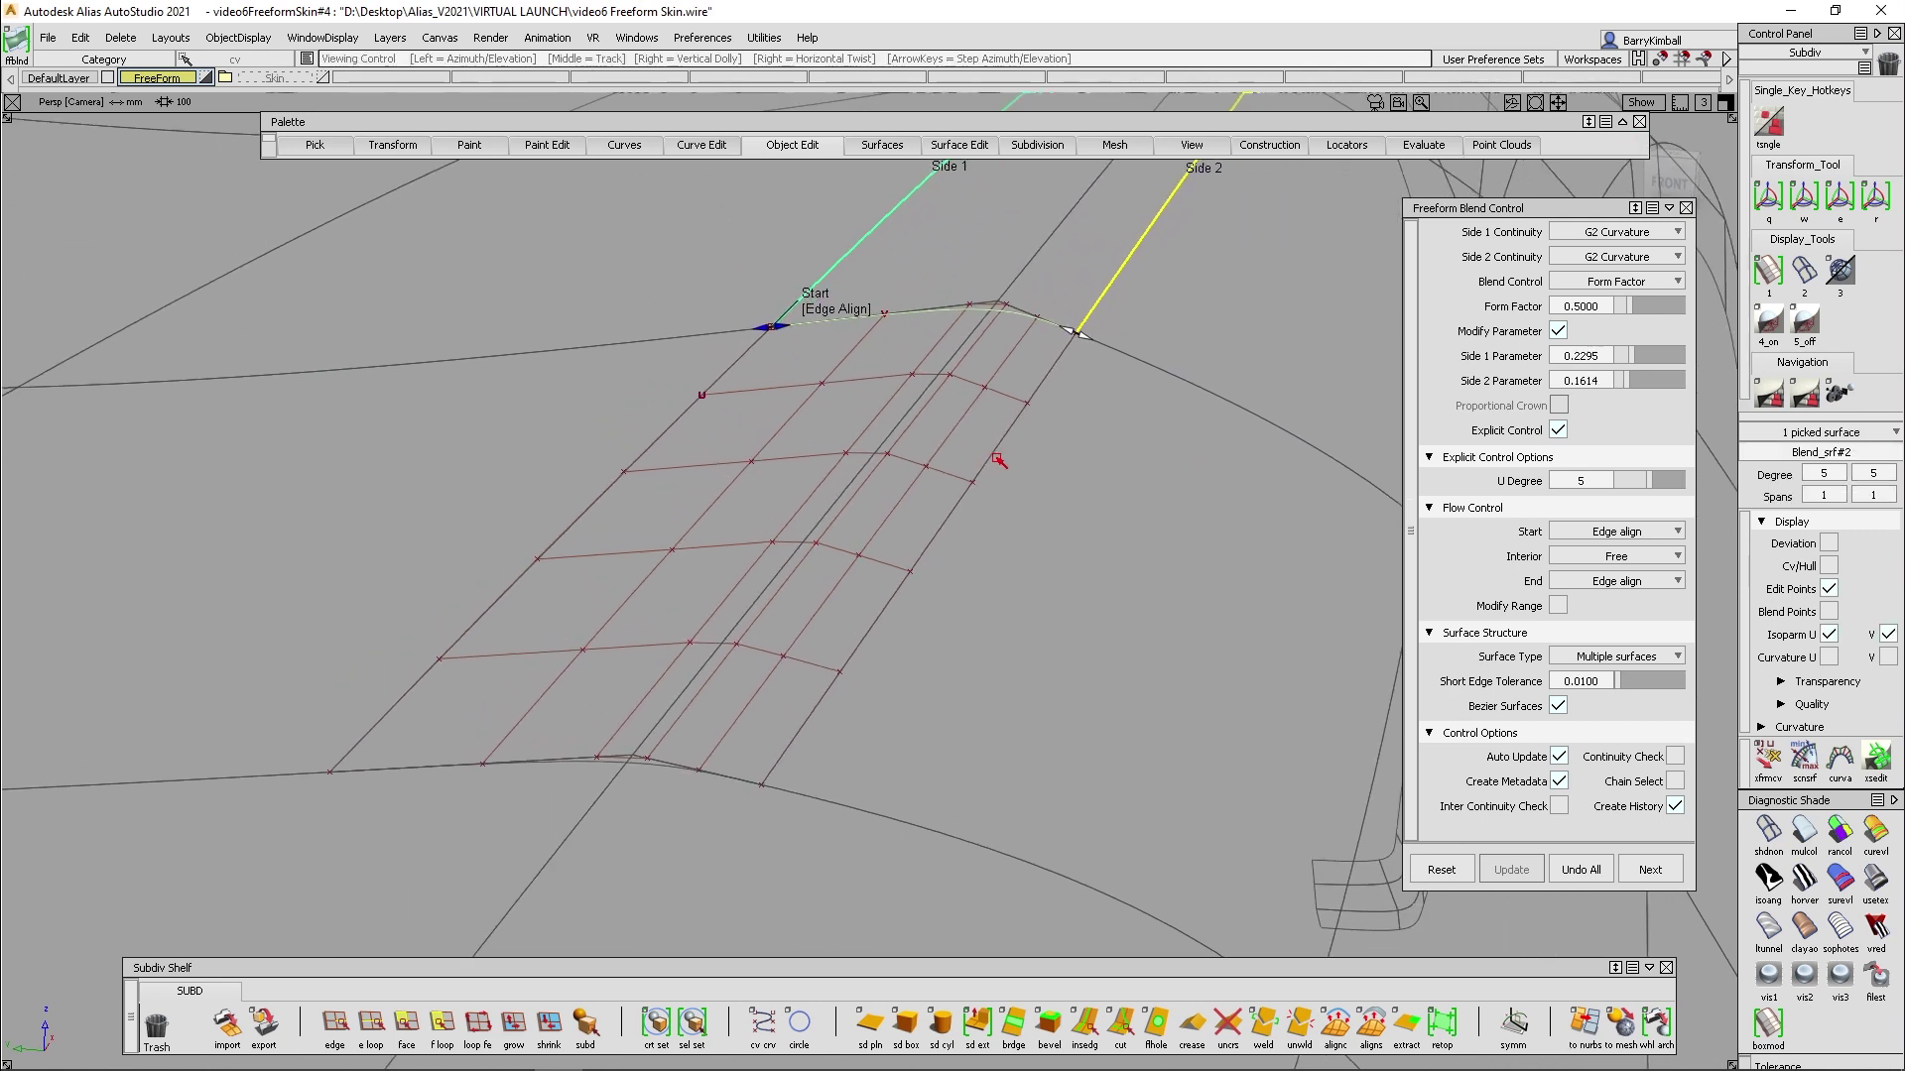
pyautogui.keyDown('alt'); pyautogui.keyDown('shift'); pyautogui.moveTo(995, 459); pyautogui.dragTo(799, 662, button='middle'); pyautogui.keyUp('shift'); pyautogui.keyUp('alt')
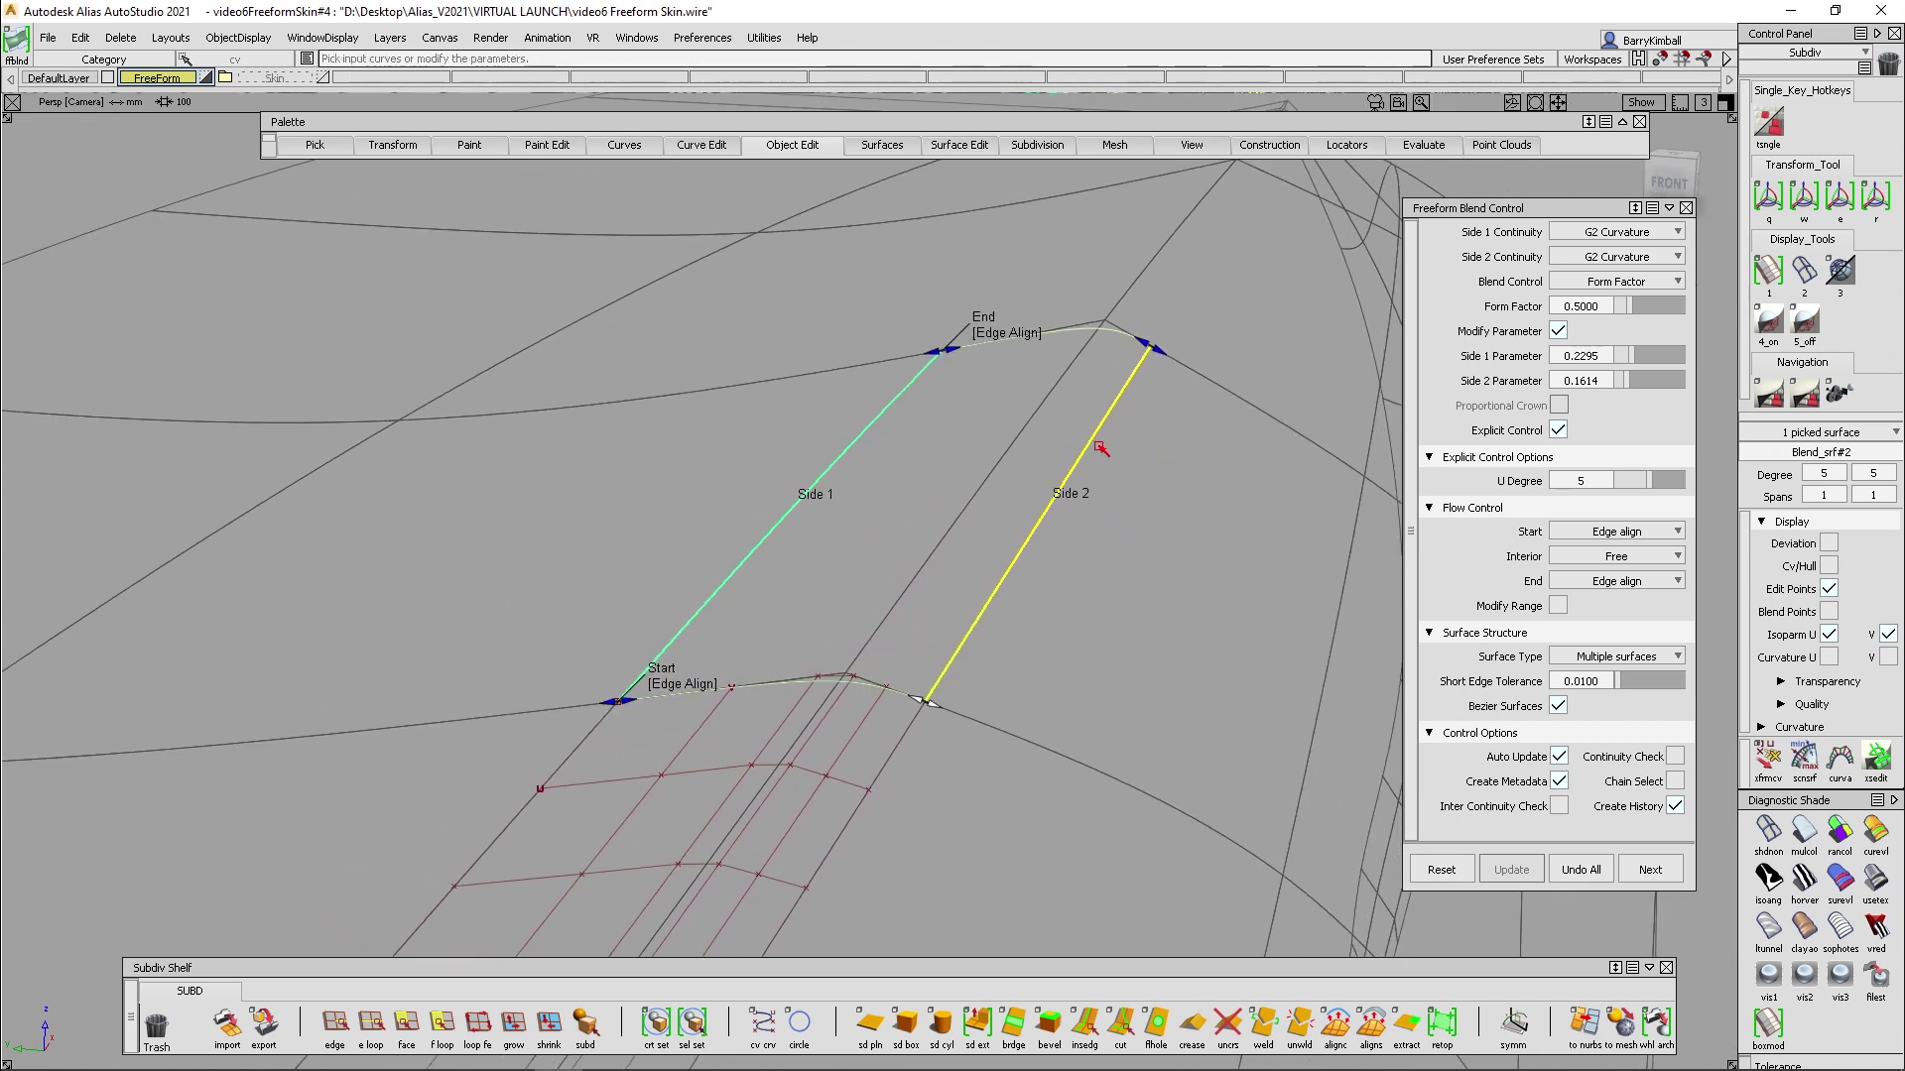
pyautogui.keyDown('alt'); pyautogui.keyDown('shift'); pyautogui.moveTo(1100, 448); pyautogui.dragTo(1010, 603, button='middle'); pyautogui.keyUp('shift'); pyautogui.keyUp('alt')
pyautogui.click(1649, 869)
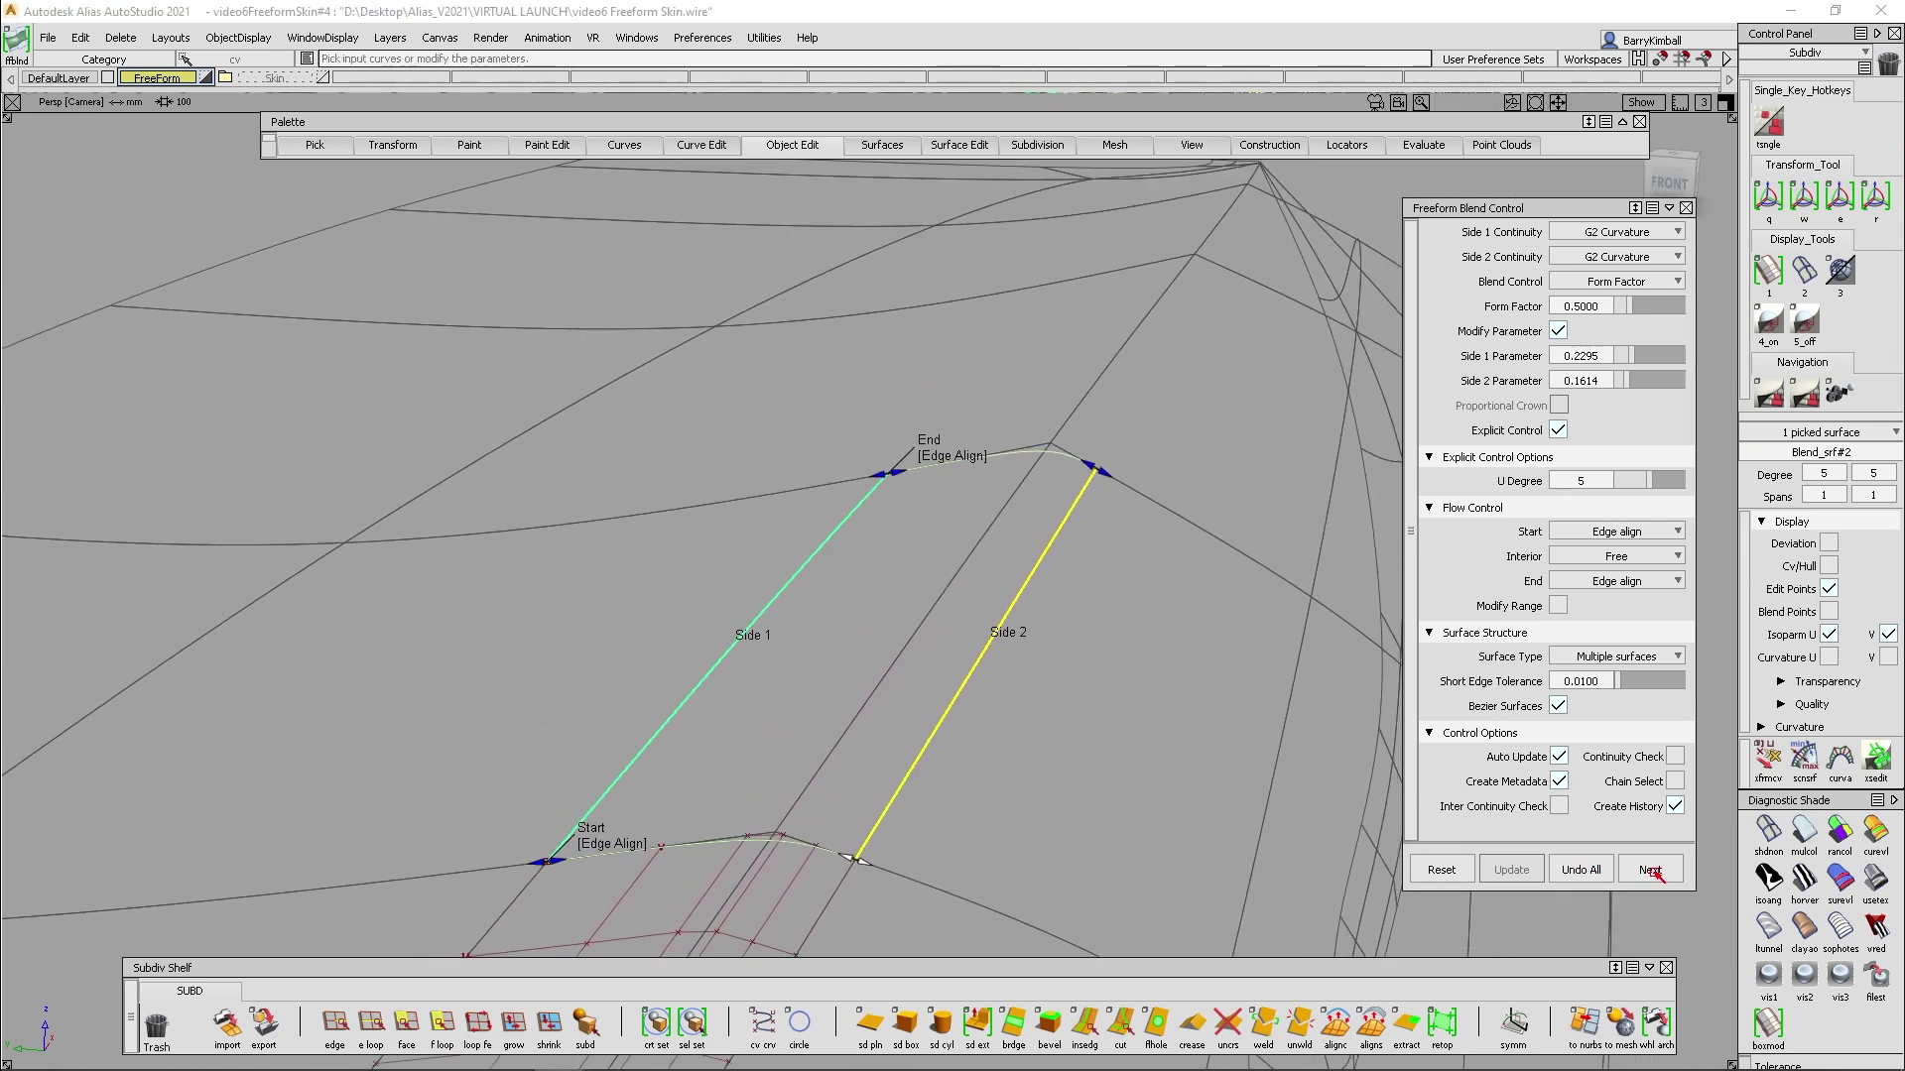
# Assign the crease edge just beyond the second blend to both sides of a third blend
pyautogui.click(1122, 352)
pyautogui.click(1124, 357)
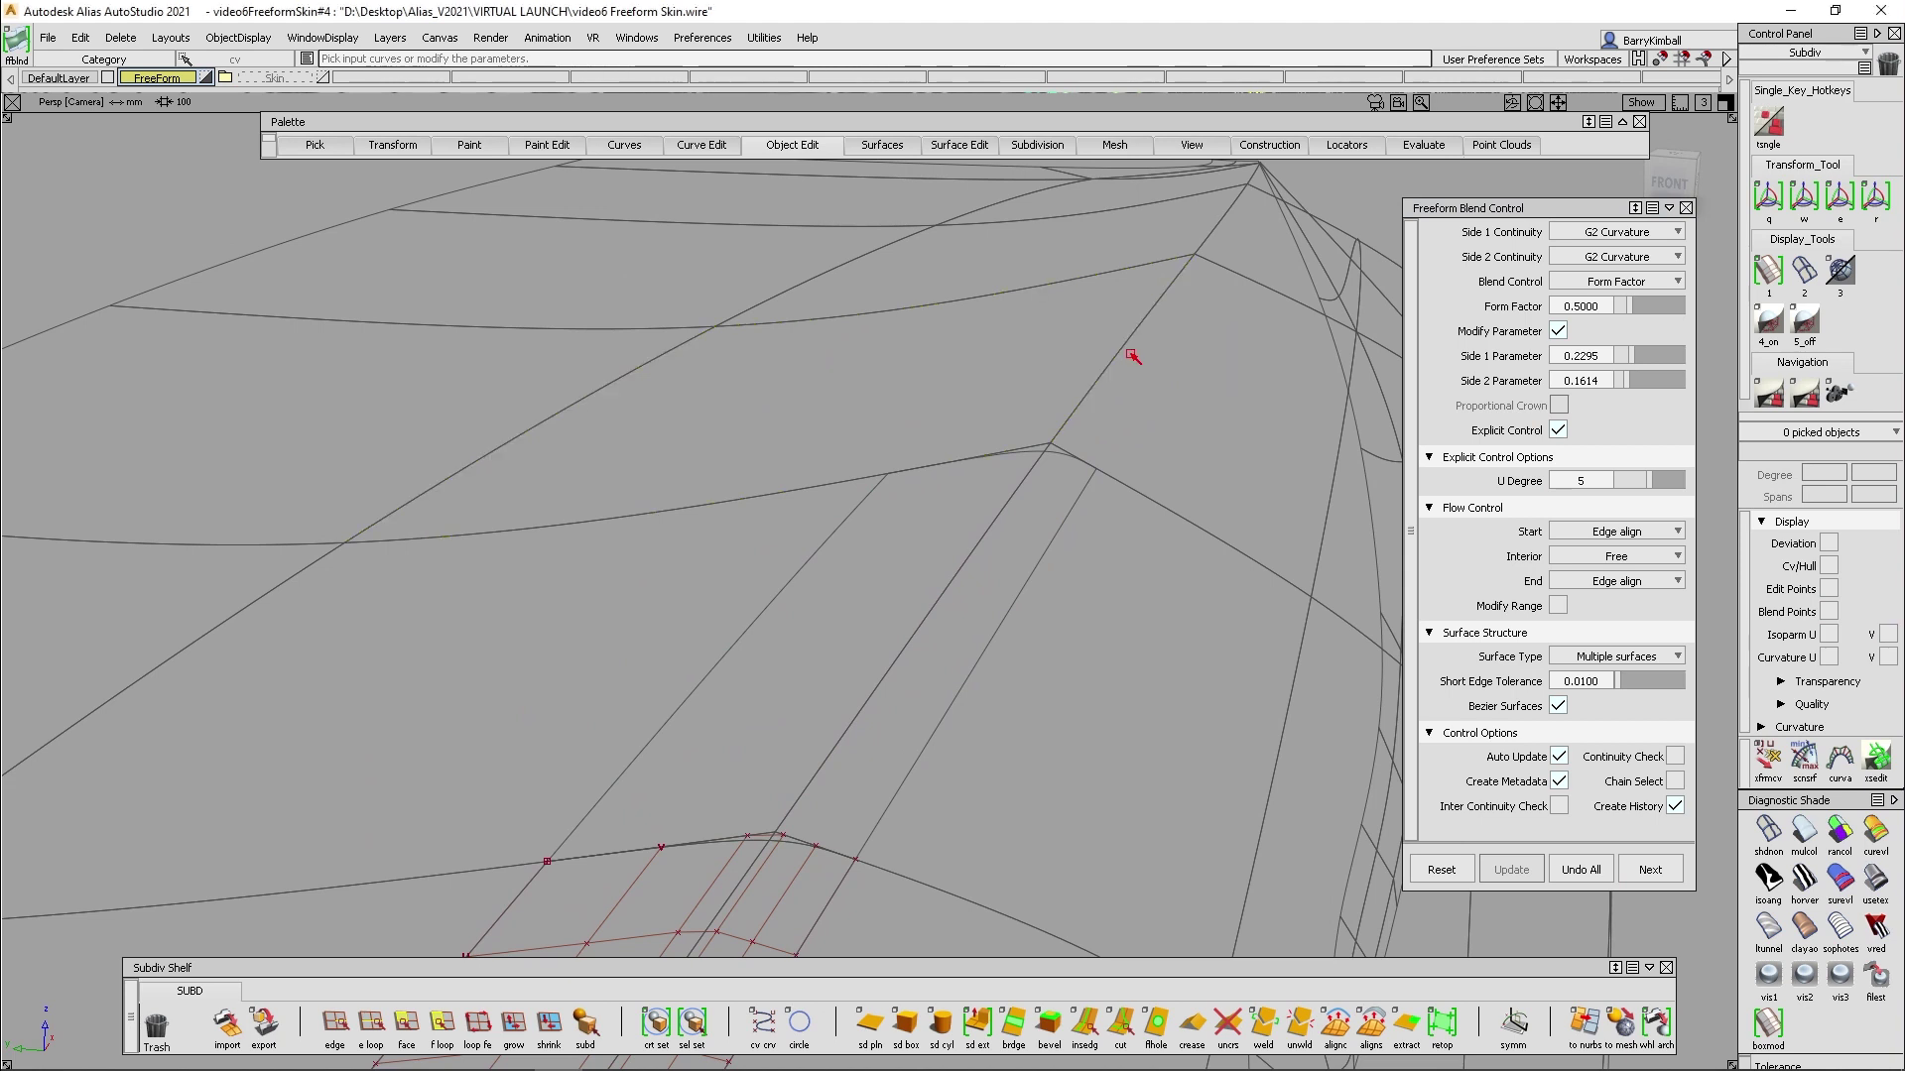
pyautogui.click(1036, 442)
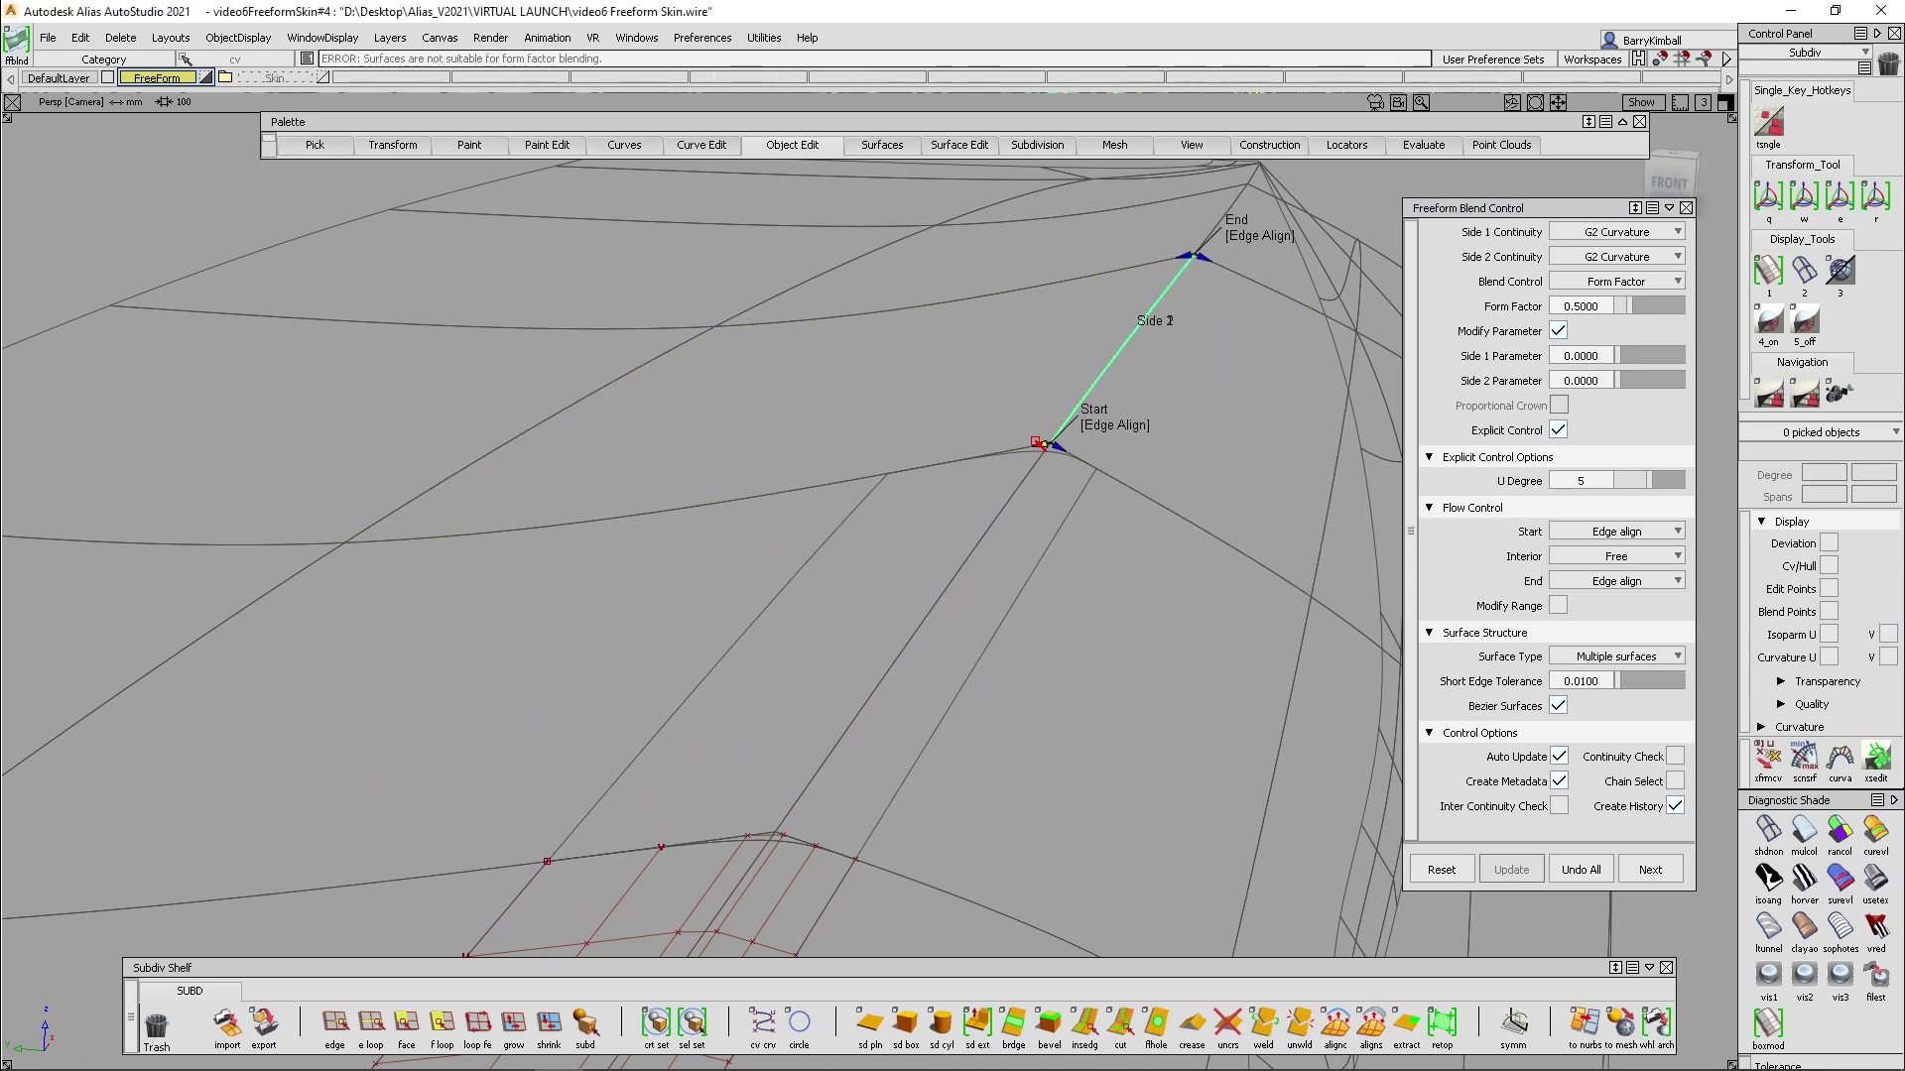
# Match the third blend's sides to the second blend's corners, Side 1 at 0.2294 and Side 2 at 0.1614, and accept it
pyautogui.moveTo(1028, 451); pyautogui.dragTo(885, 527)
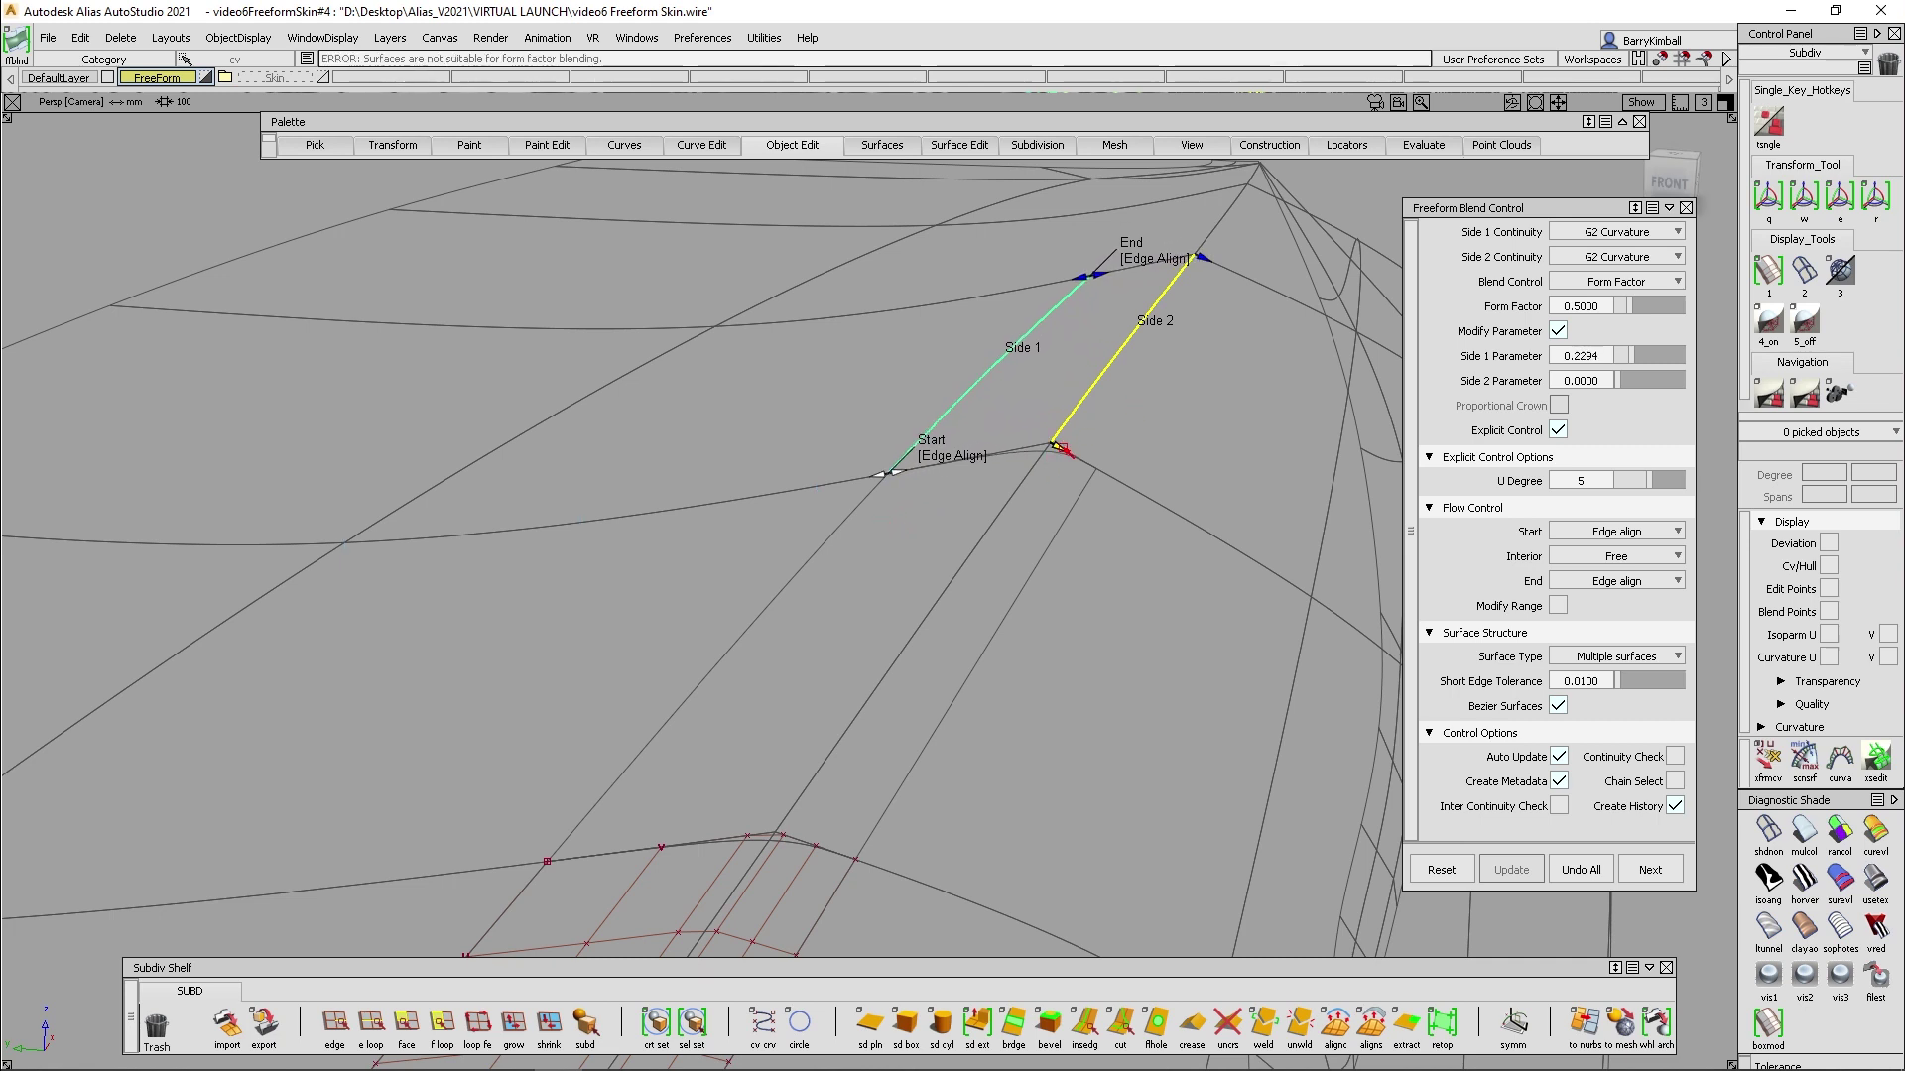
pyautogui.keyDown('alt'); pyautogui.keyDown('shift'); pyautogui.moveTo(1240, 352); pyautogui.dragTo(1225, 400, button='middle'); pyautogui.keyUp('shift'); pyautogui.keyUp('alt')
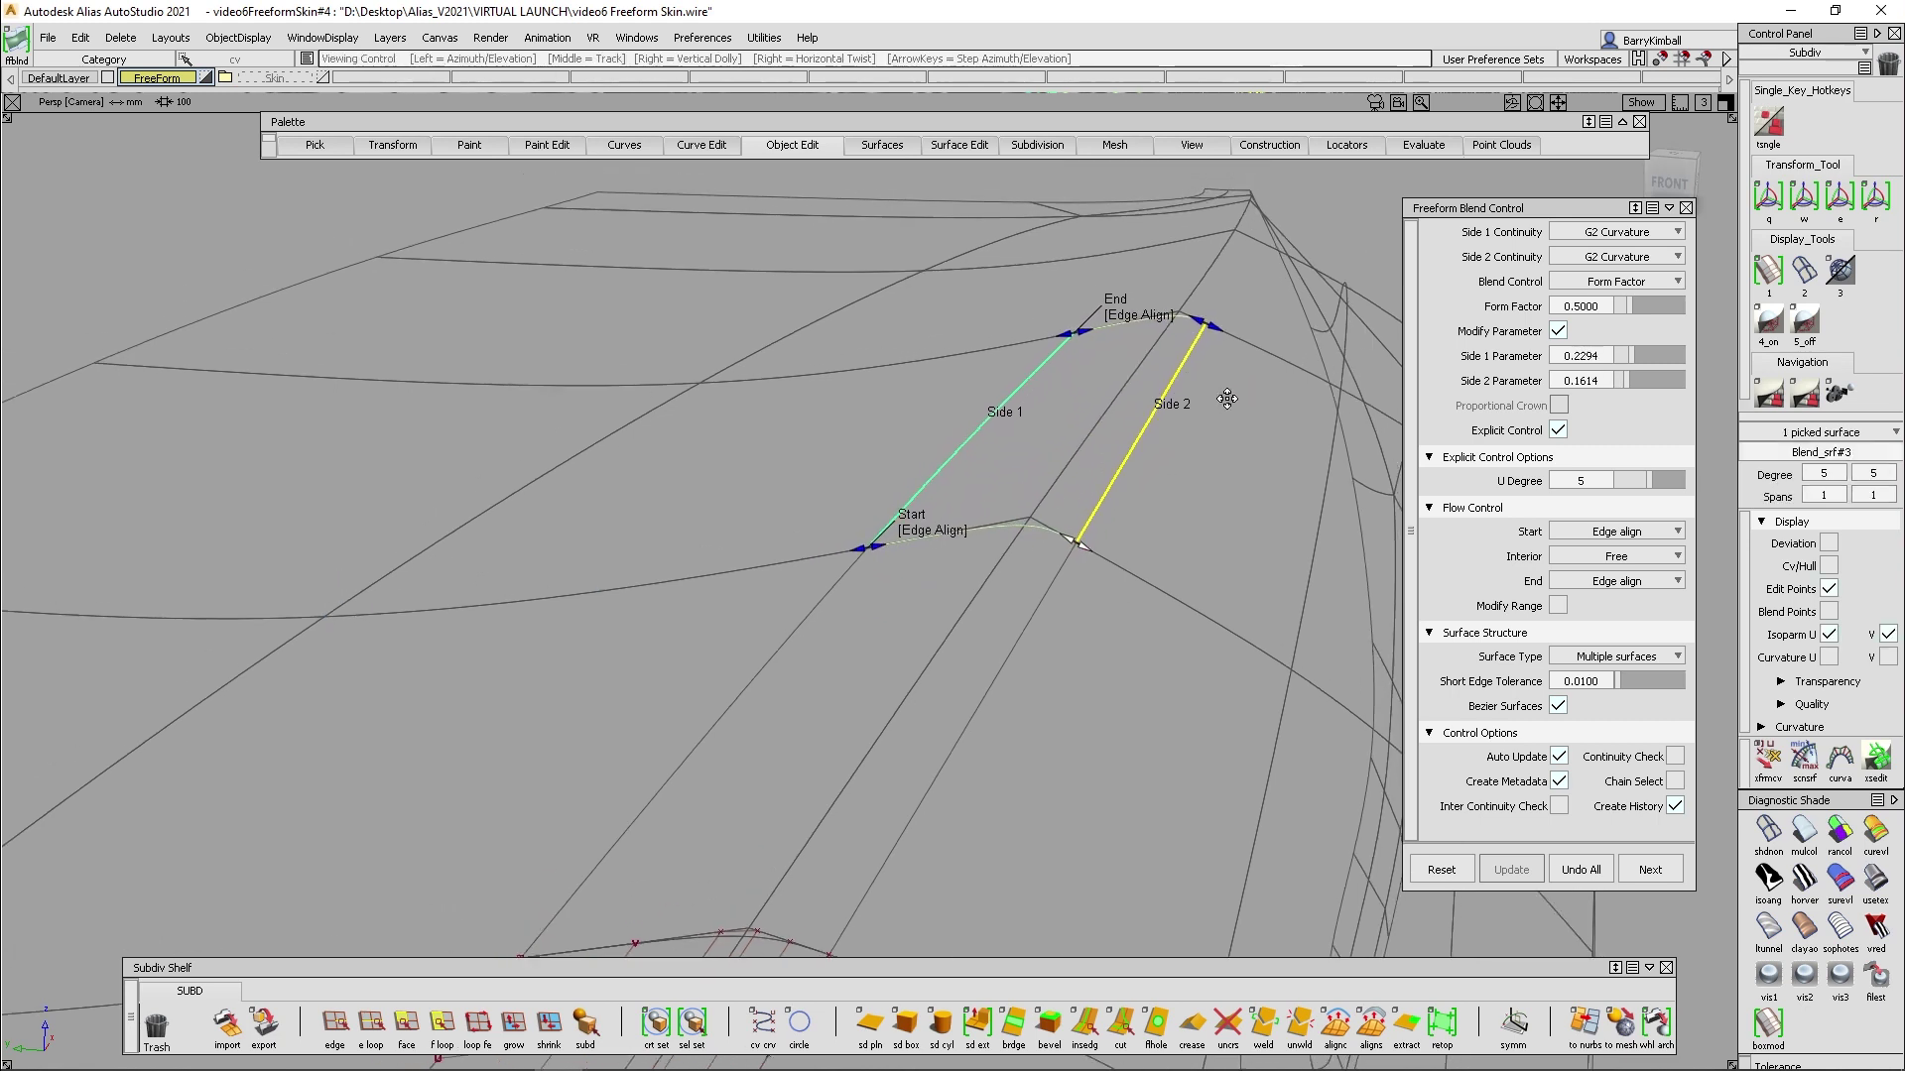
pyautogui.keyDown('alt'); pyautogui.keyDown('shift'); pyautogui.moveTo(1224, 400); pyautogui.dragTo(1125, 416); pyautogui.keyUp('shift'); pyautogui.keyUp('alt')
pyautogui.keyDown('alt'); pyautogui.keyDown('shift'); pyautogui.moveTo(1125, 417); pyautogui.dragTo(1053, 651, button='middle'); pyautogui.keyUp('shift'); pyautogui.keyUp('alt')
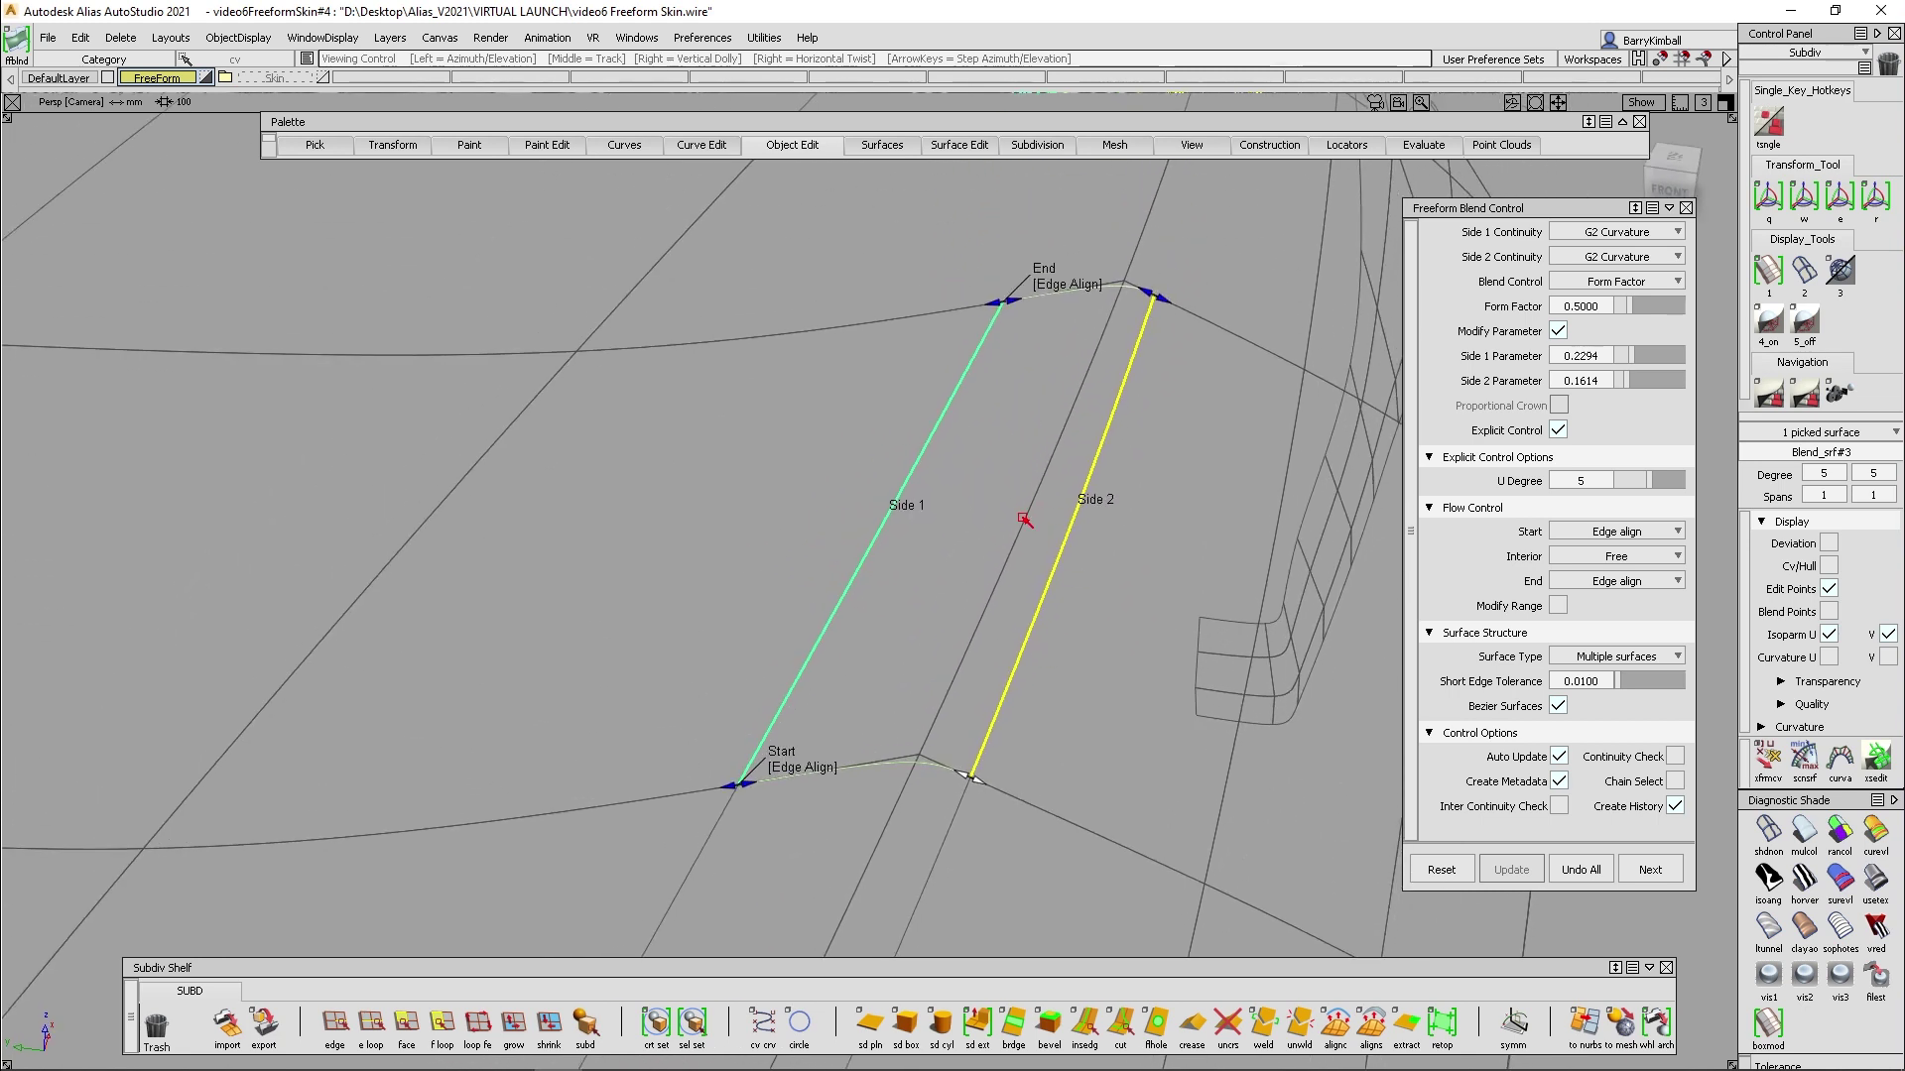
pyautogui.keyDown('alt'); pyautogui.keyDown('shift'); pyautogui.moveTo(1024, 523); pyautogui.dragTo(1131, 383); pyautogui.keyUp('shift'); pyautogui.keyUp('alt')
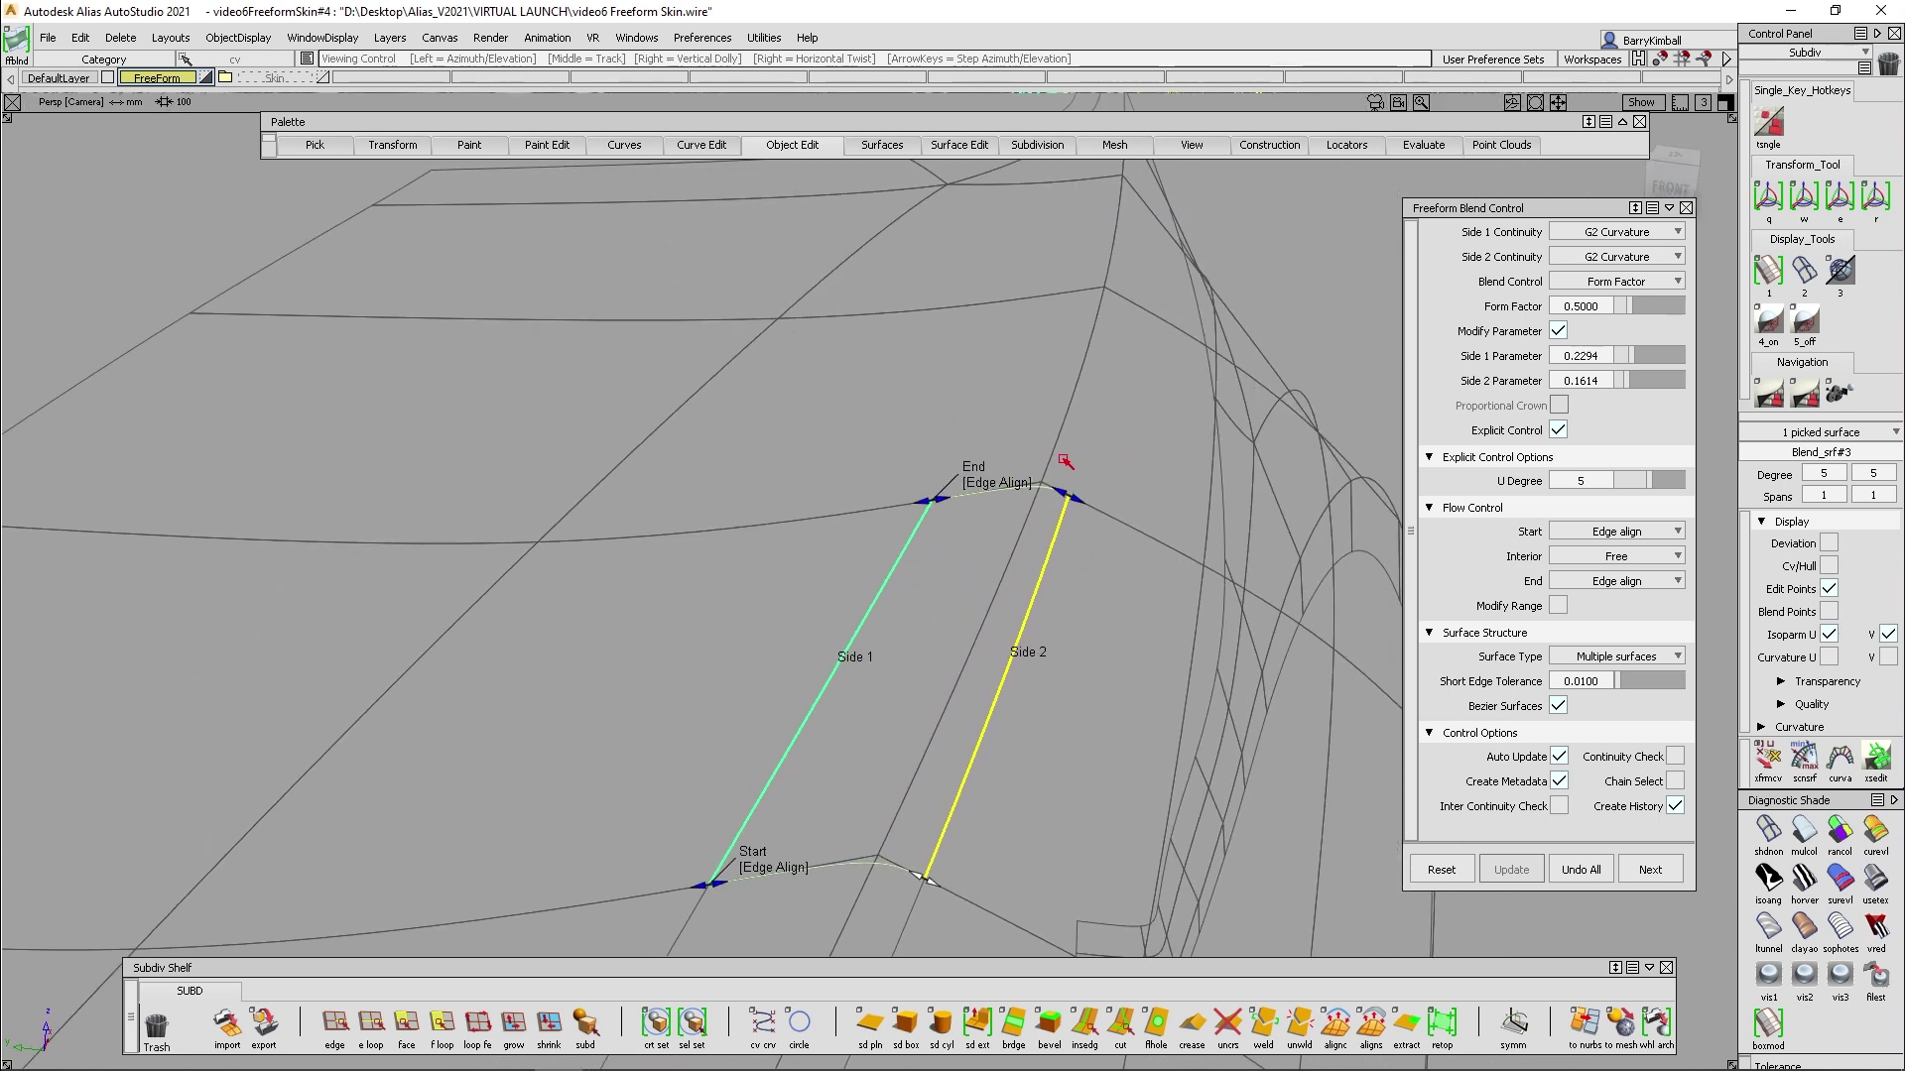
pyautogui.click(1651, 870)
# Assign the following crease edge to both sides of a fourth blend, using SubdivFace#60 and SubdivFace#50
pyautogui.click(1067, 425)
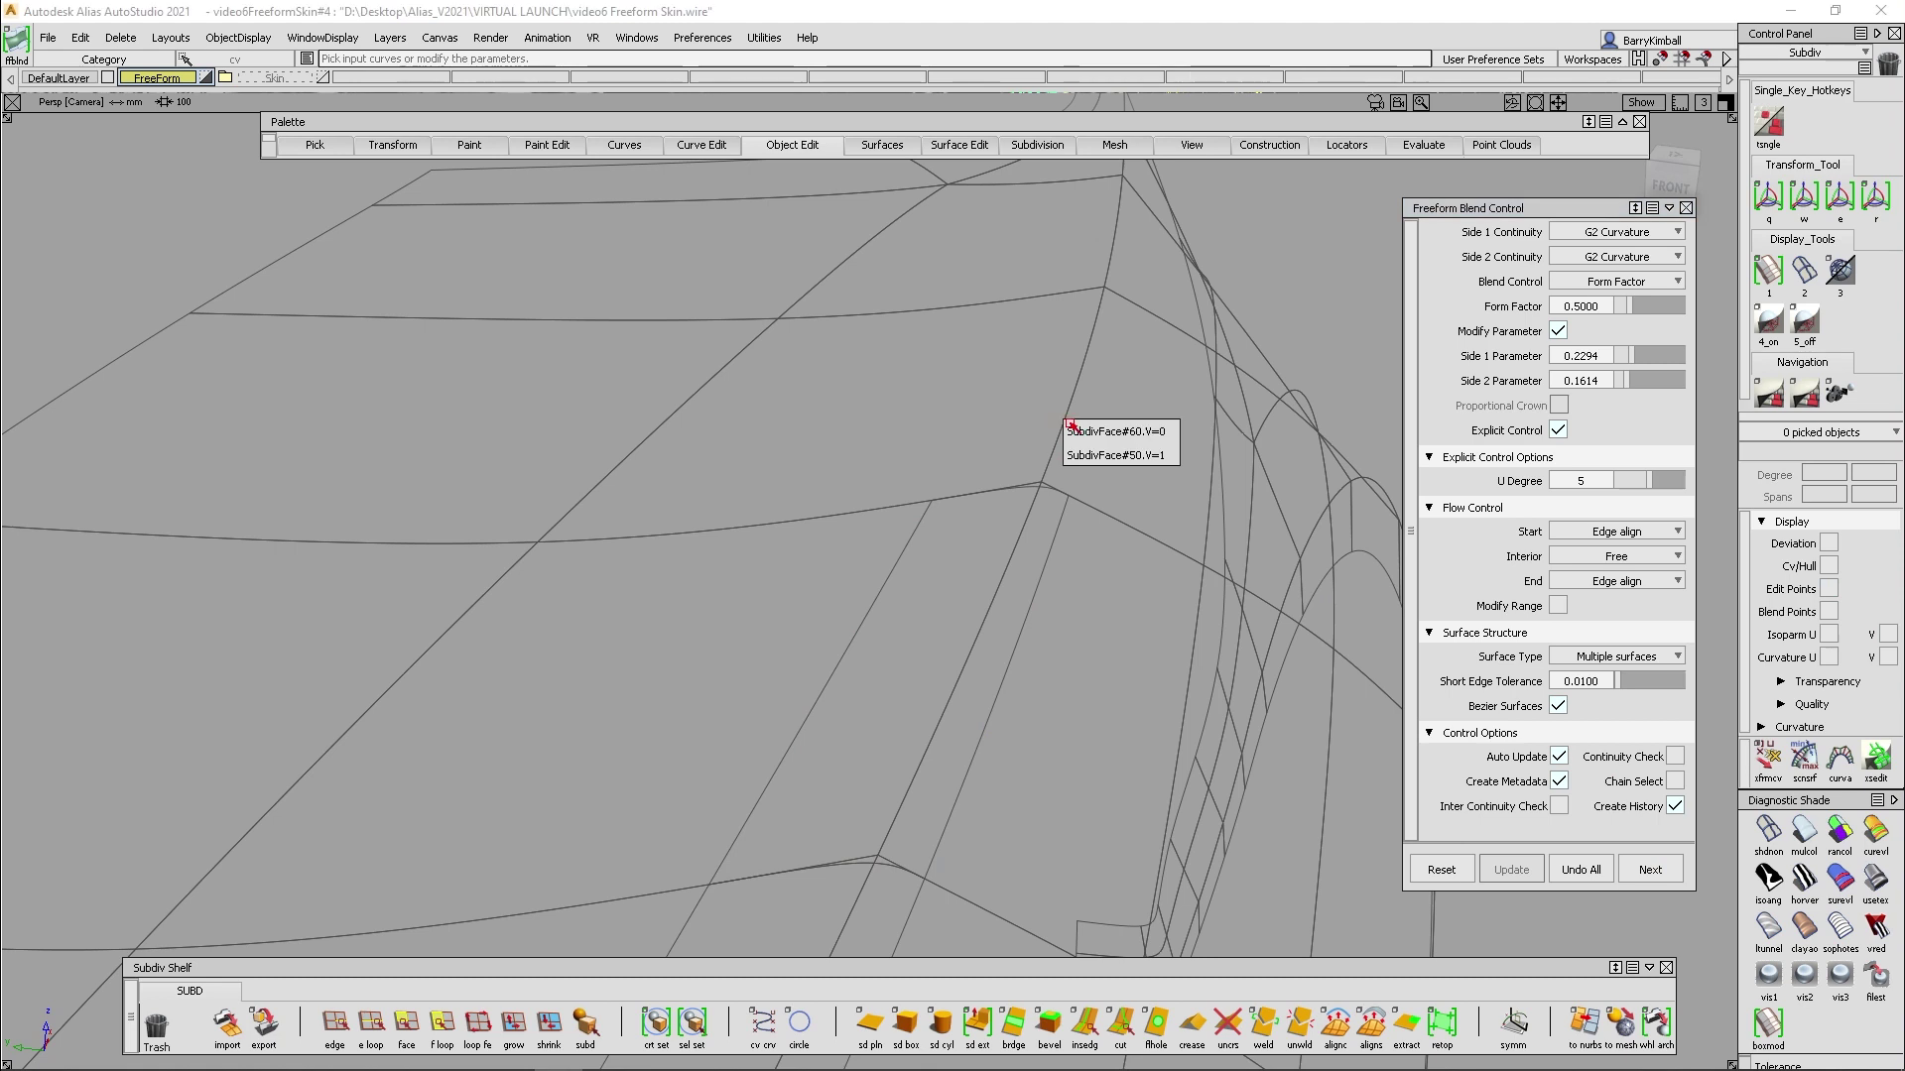
pyautogui.click(1072, 433)
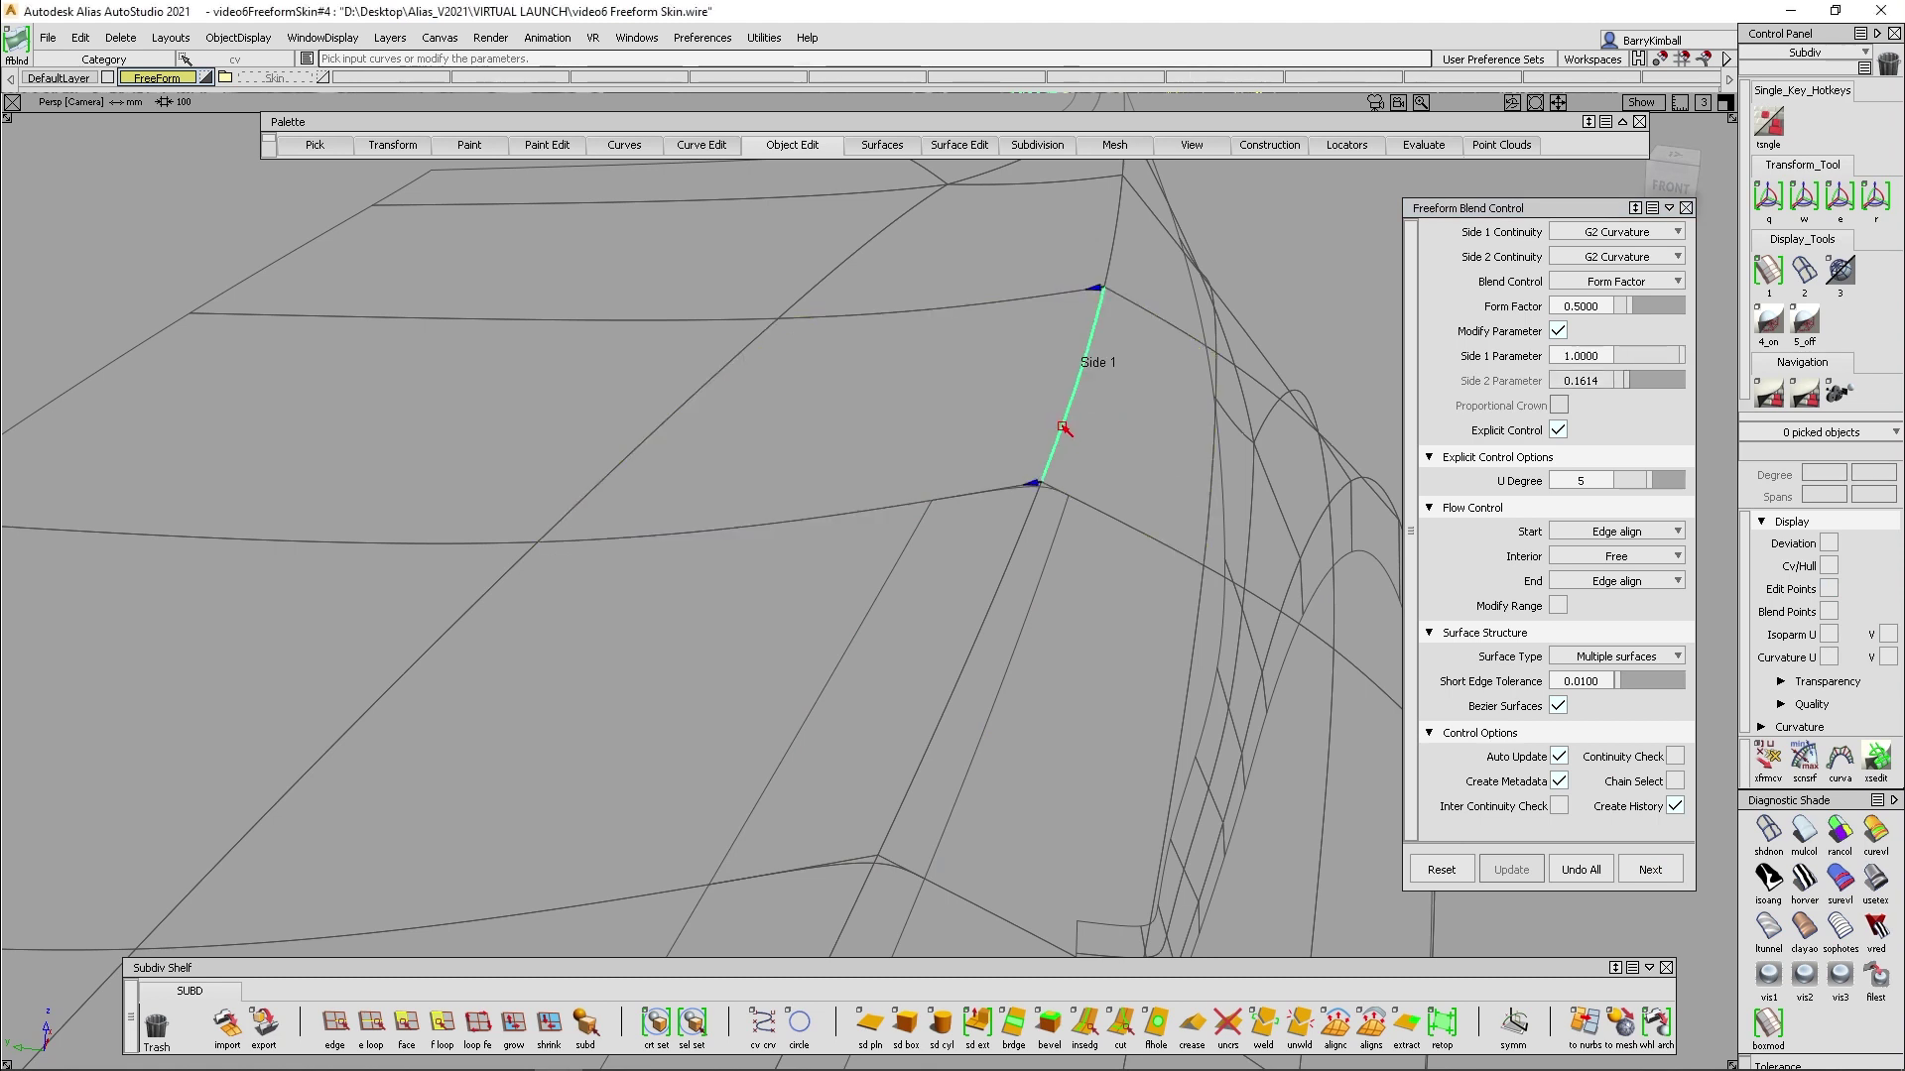
pyautogui.click(1062, 427)
pyautogui.click(1088, 461)
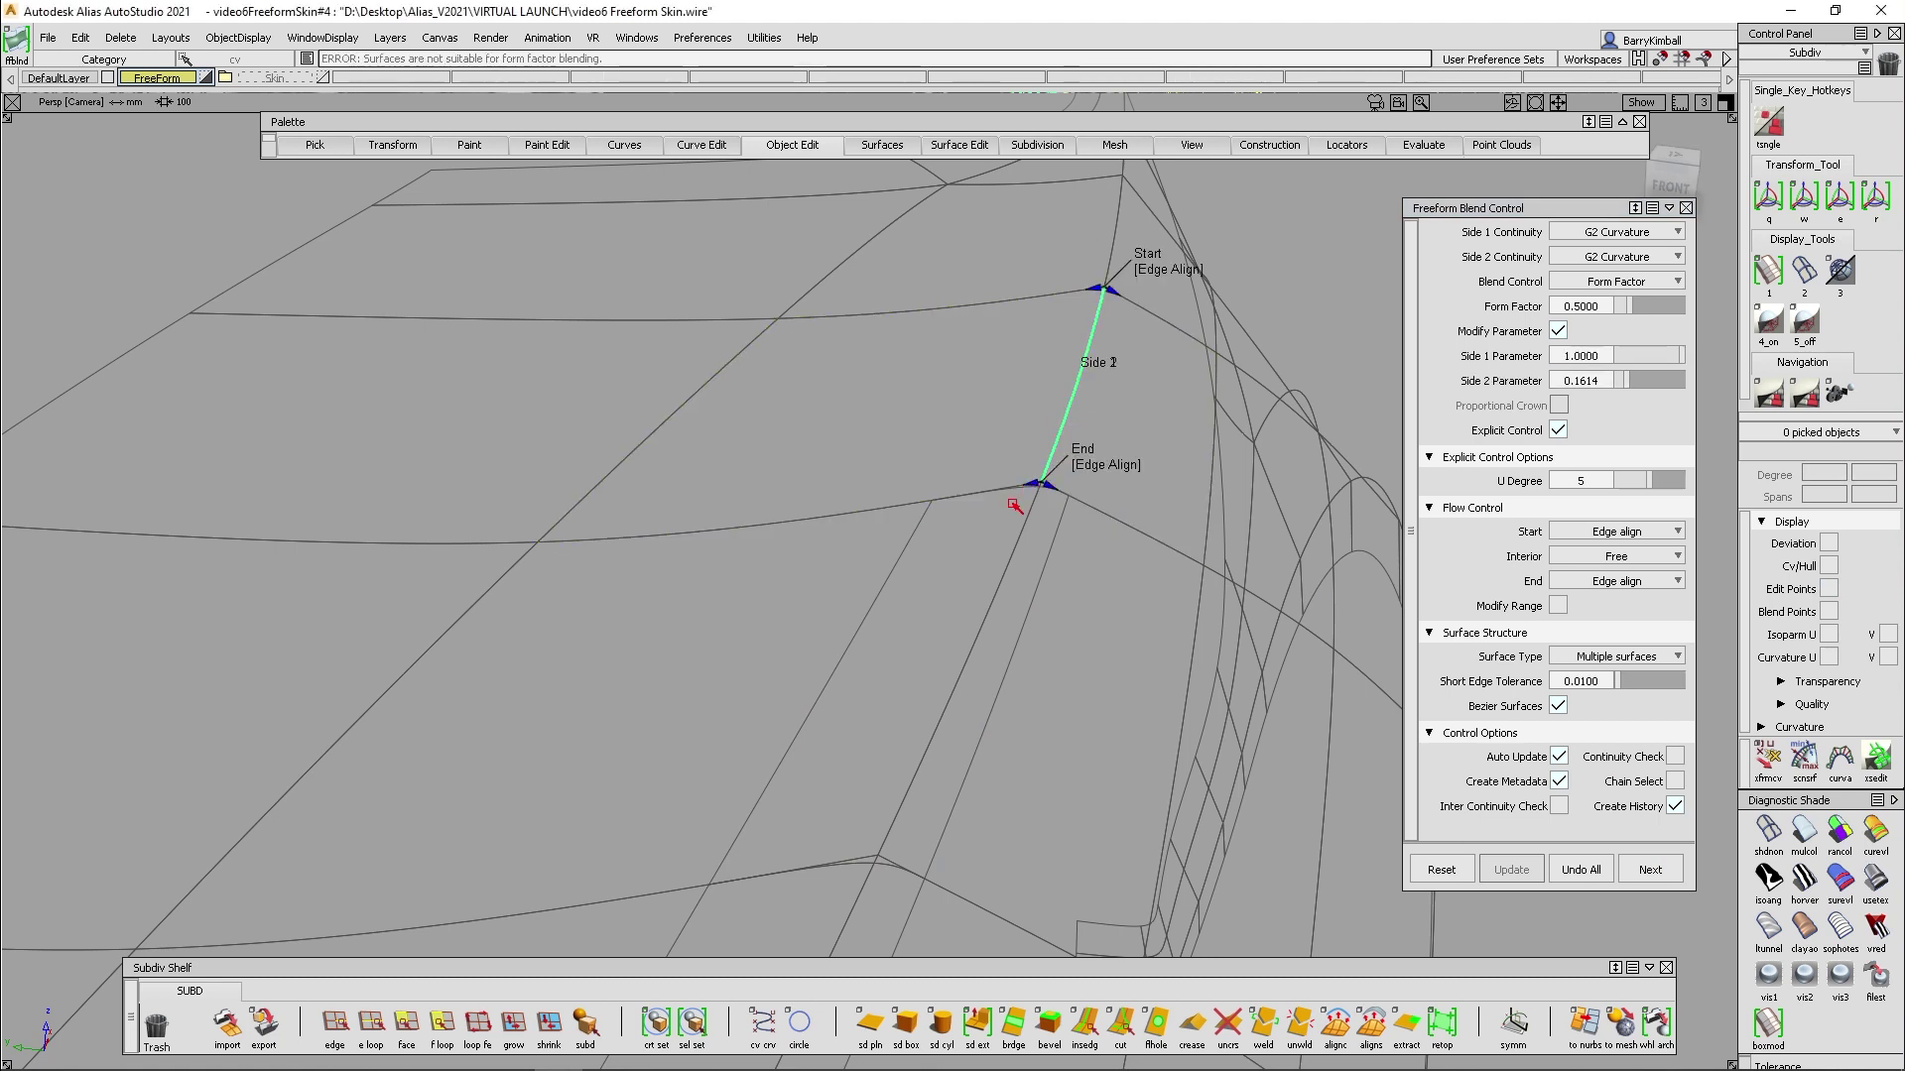
# Line up the fourth blend with the third, Side 1 at 0.7706 and Side 2 at 0.1613, and display its CVs and hulls
pyautogui.moveTo(1027, 486); pyautogui.dragTo(930, 528)
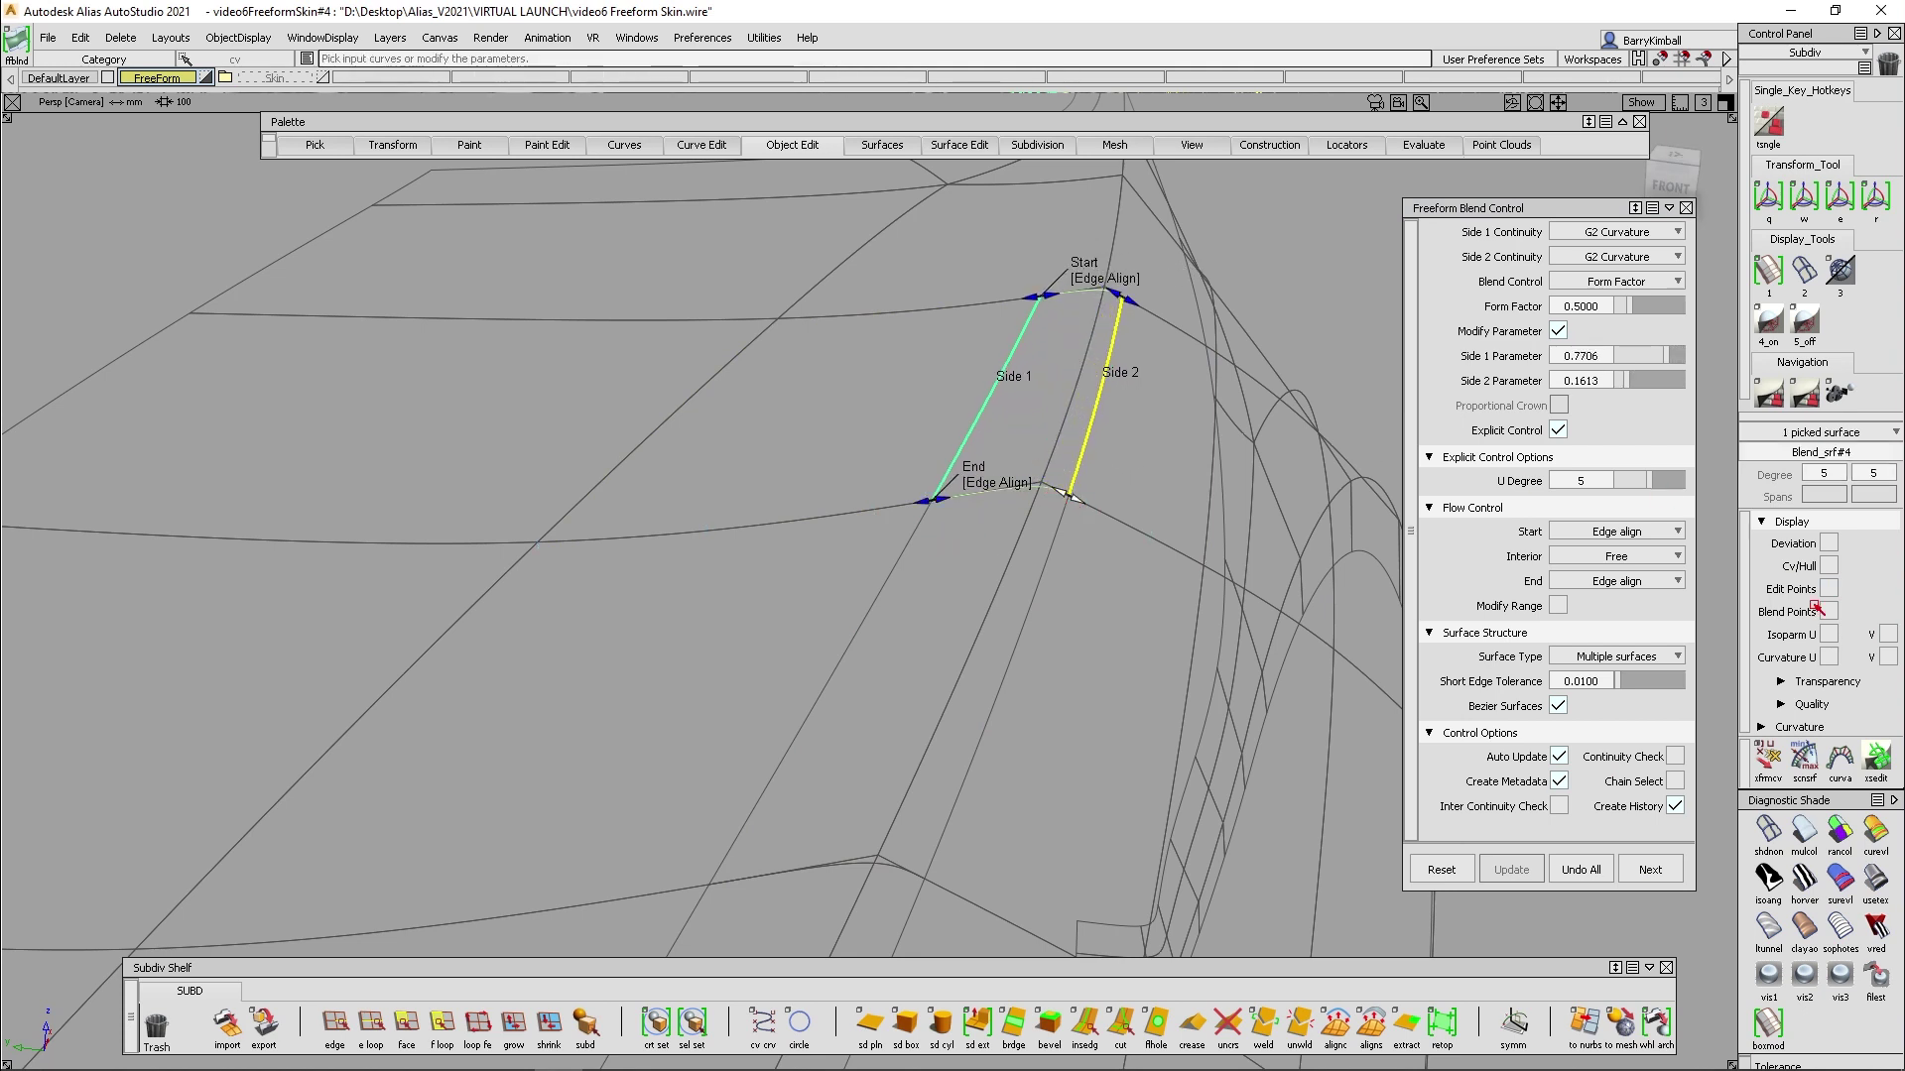
pyautogui.click(1828, 567)
pyautogui.keyDown('alt'); pyautogui.keyDown('shift'); pyautogui.moveTo(1063, 425); pyautogui.dragTo(1010, 553); pyautogui.keyUp('shift'); pyautogui.keyUp('alt')
pyautogui.keyDown('alt'); pyautogui.keyDown('shift'); pyautogui.moveTo(1009, 553); pyautogui.dragTo(1089, 252, button='right'); pyautogui.keyUp('shift'); pyautogui.keyUp('alt')
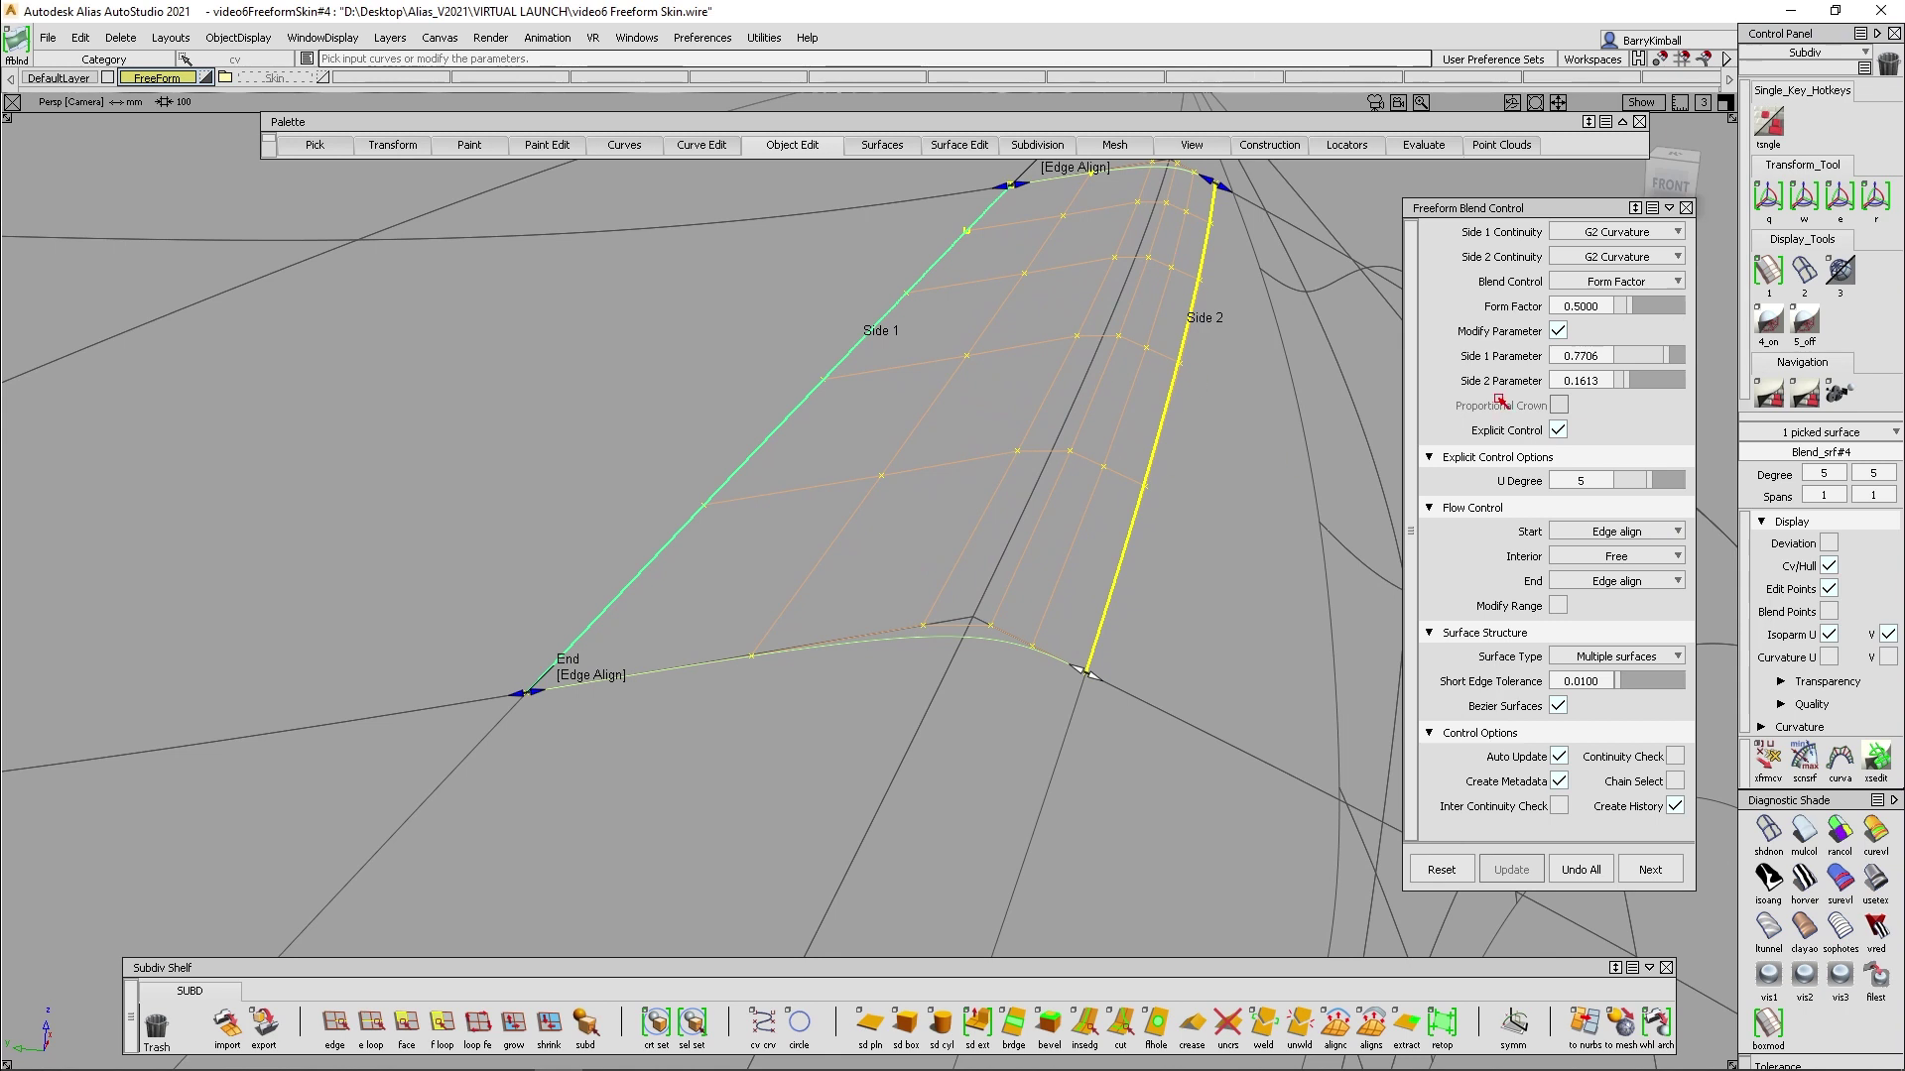
# Turn off Explicit Control and Bezier Surfaces for the fourth blend and view the surface along the crease
pyautogui.click(1559, 430)
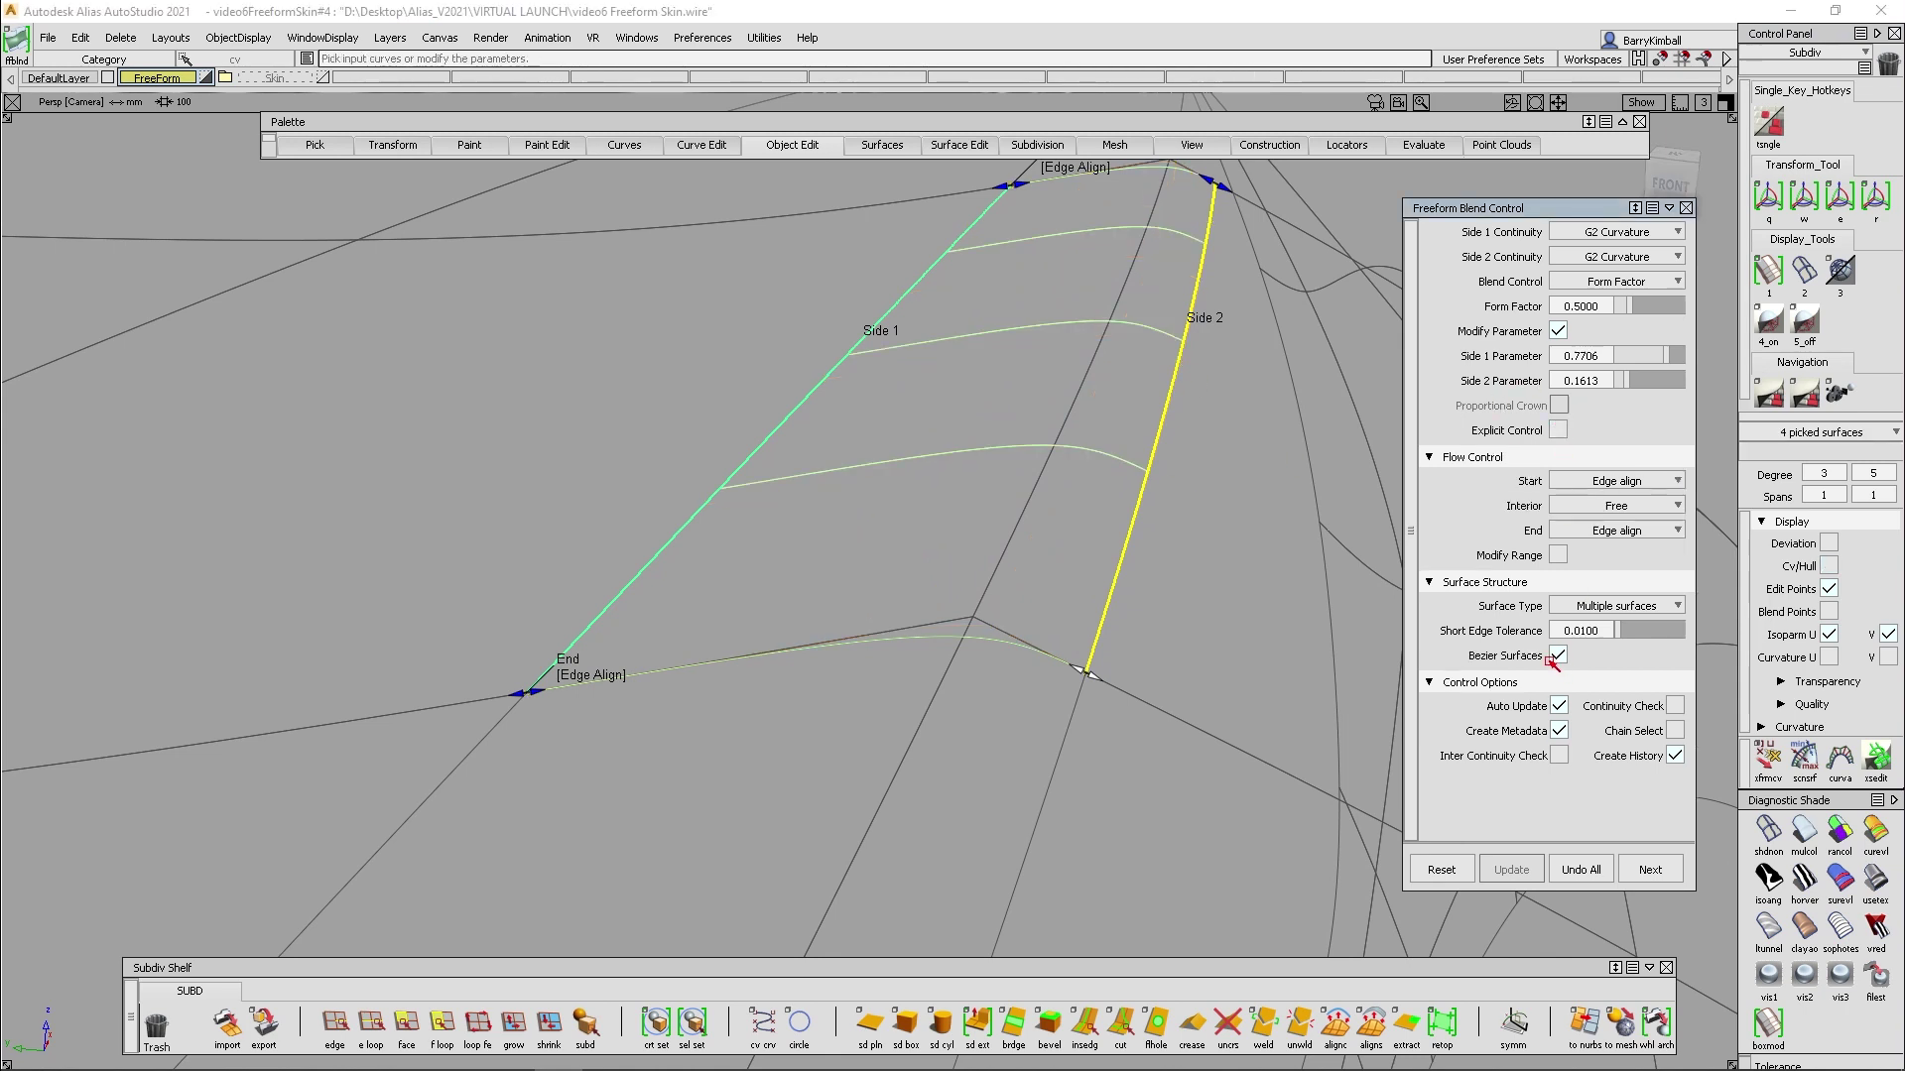
pyautogui.keyDown('alt'); pyautogui.keyDown('shift'); pyautogui.moveTo(1121, 427); pyautogui.dragTo(1088, 337, button='right'); pyautogui.keyUp('shift'); pyautogui.keyUp('alt')
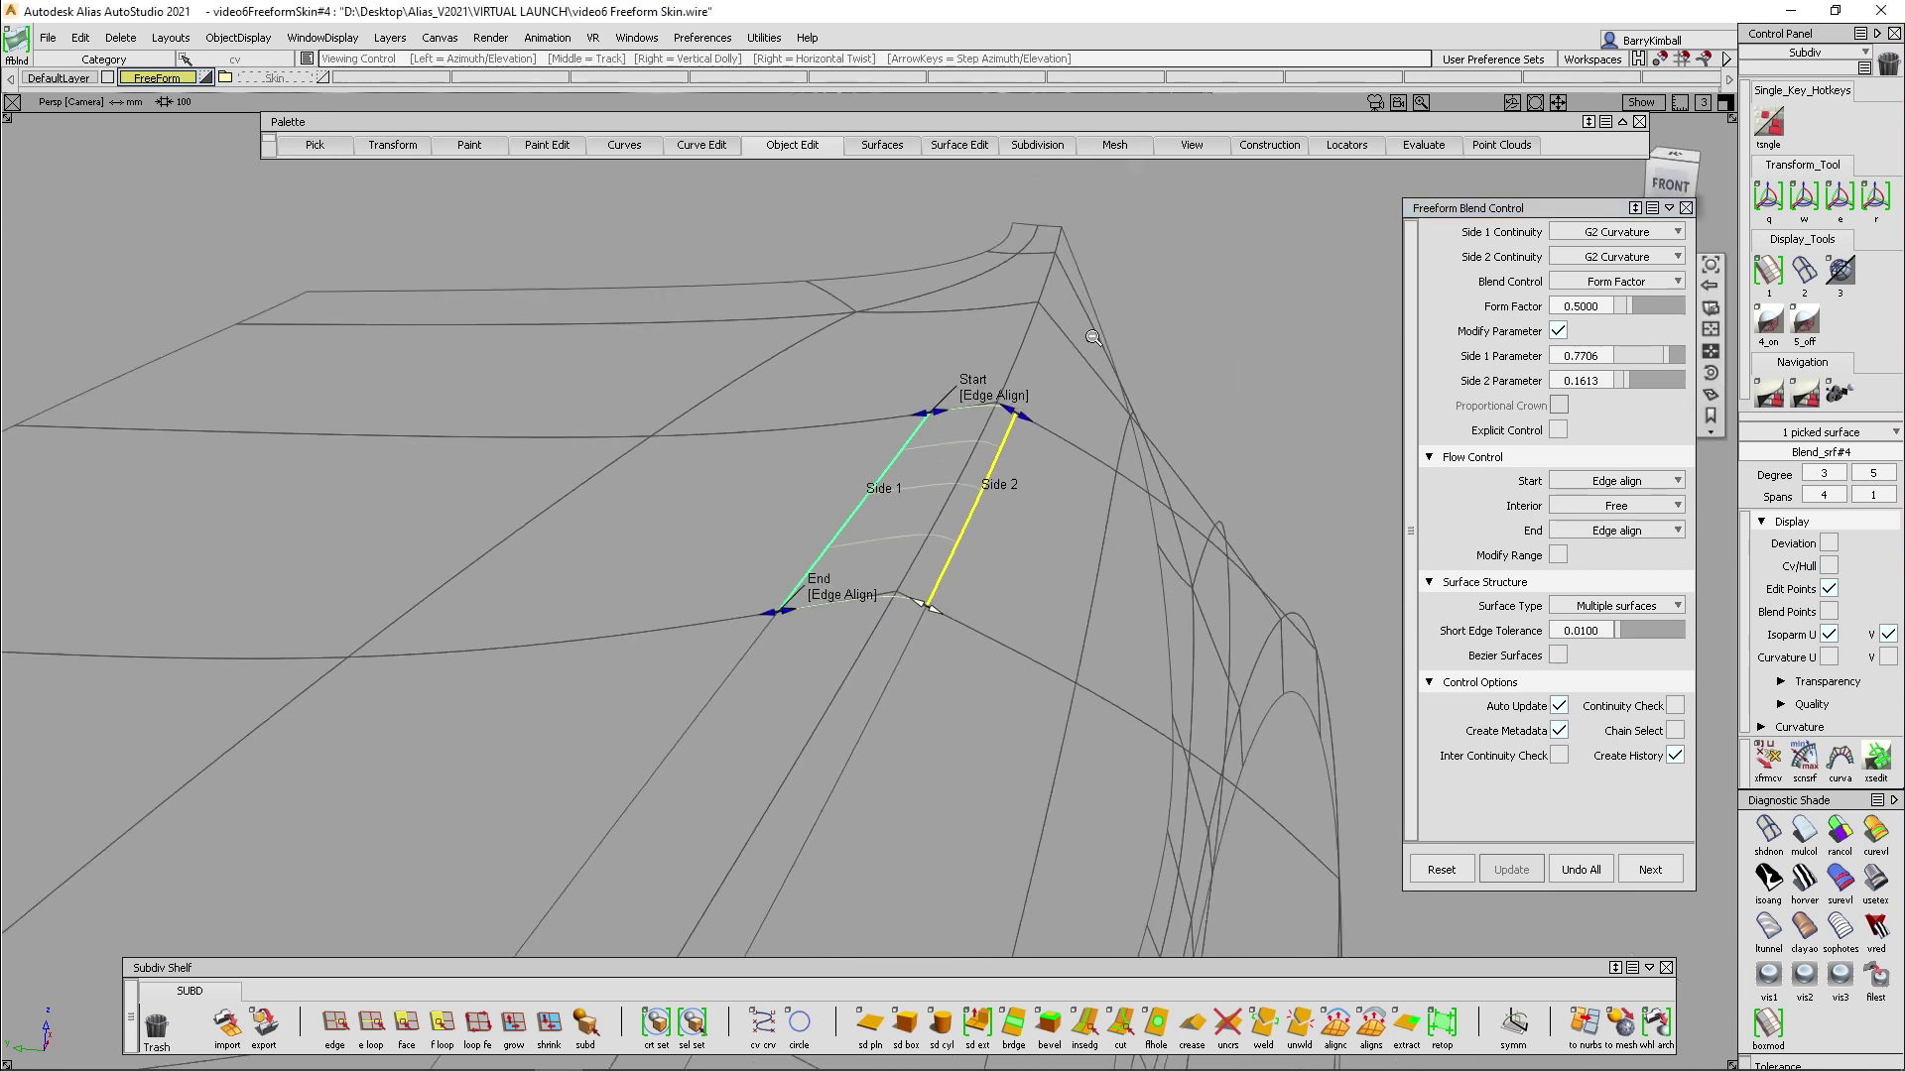
pyautogui.keyDown('alt'); pyautogui.keyDown('shift'); pyautogui.moveTo(1089, 336); pyautogui.dragTo(1008, 489); pyautogui.keyUp('shift'); pyautogui.keyUp('alt')
pyautogui.keyDown('alt'); pyautogui.keyDown('shift'); pyautogui.moveTo(1008, 489); pyautogui.dragTo(922, 434, button='right'); pyautogui.keyUp('shift'); pyautogui.keyUp('alt')
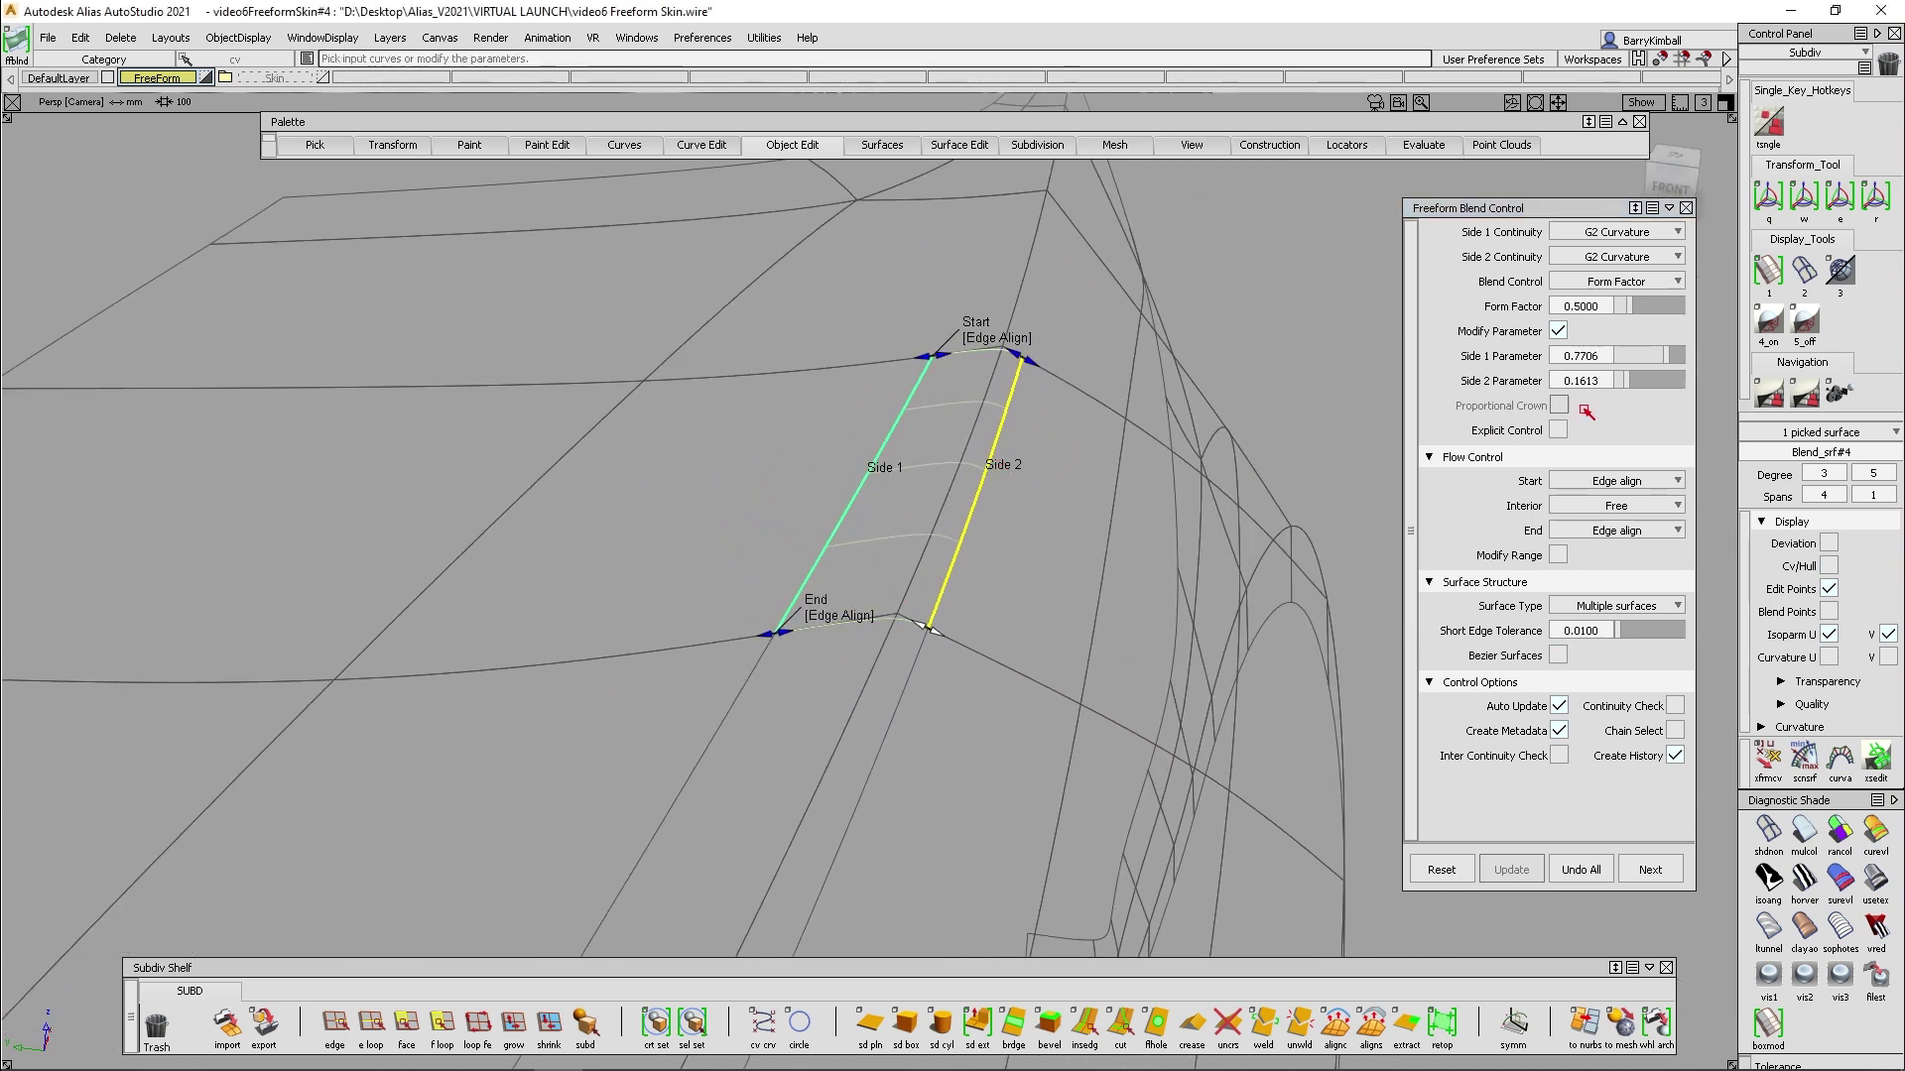
# Re-enable Explicit Control with U Degree 5 and compare the fourth blend with Bezier Surfaces on and off, leaving it on
pyautogui.click(1560, 430)
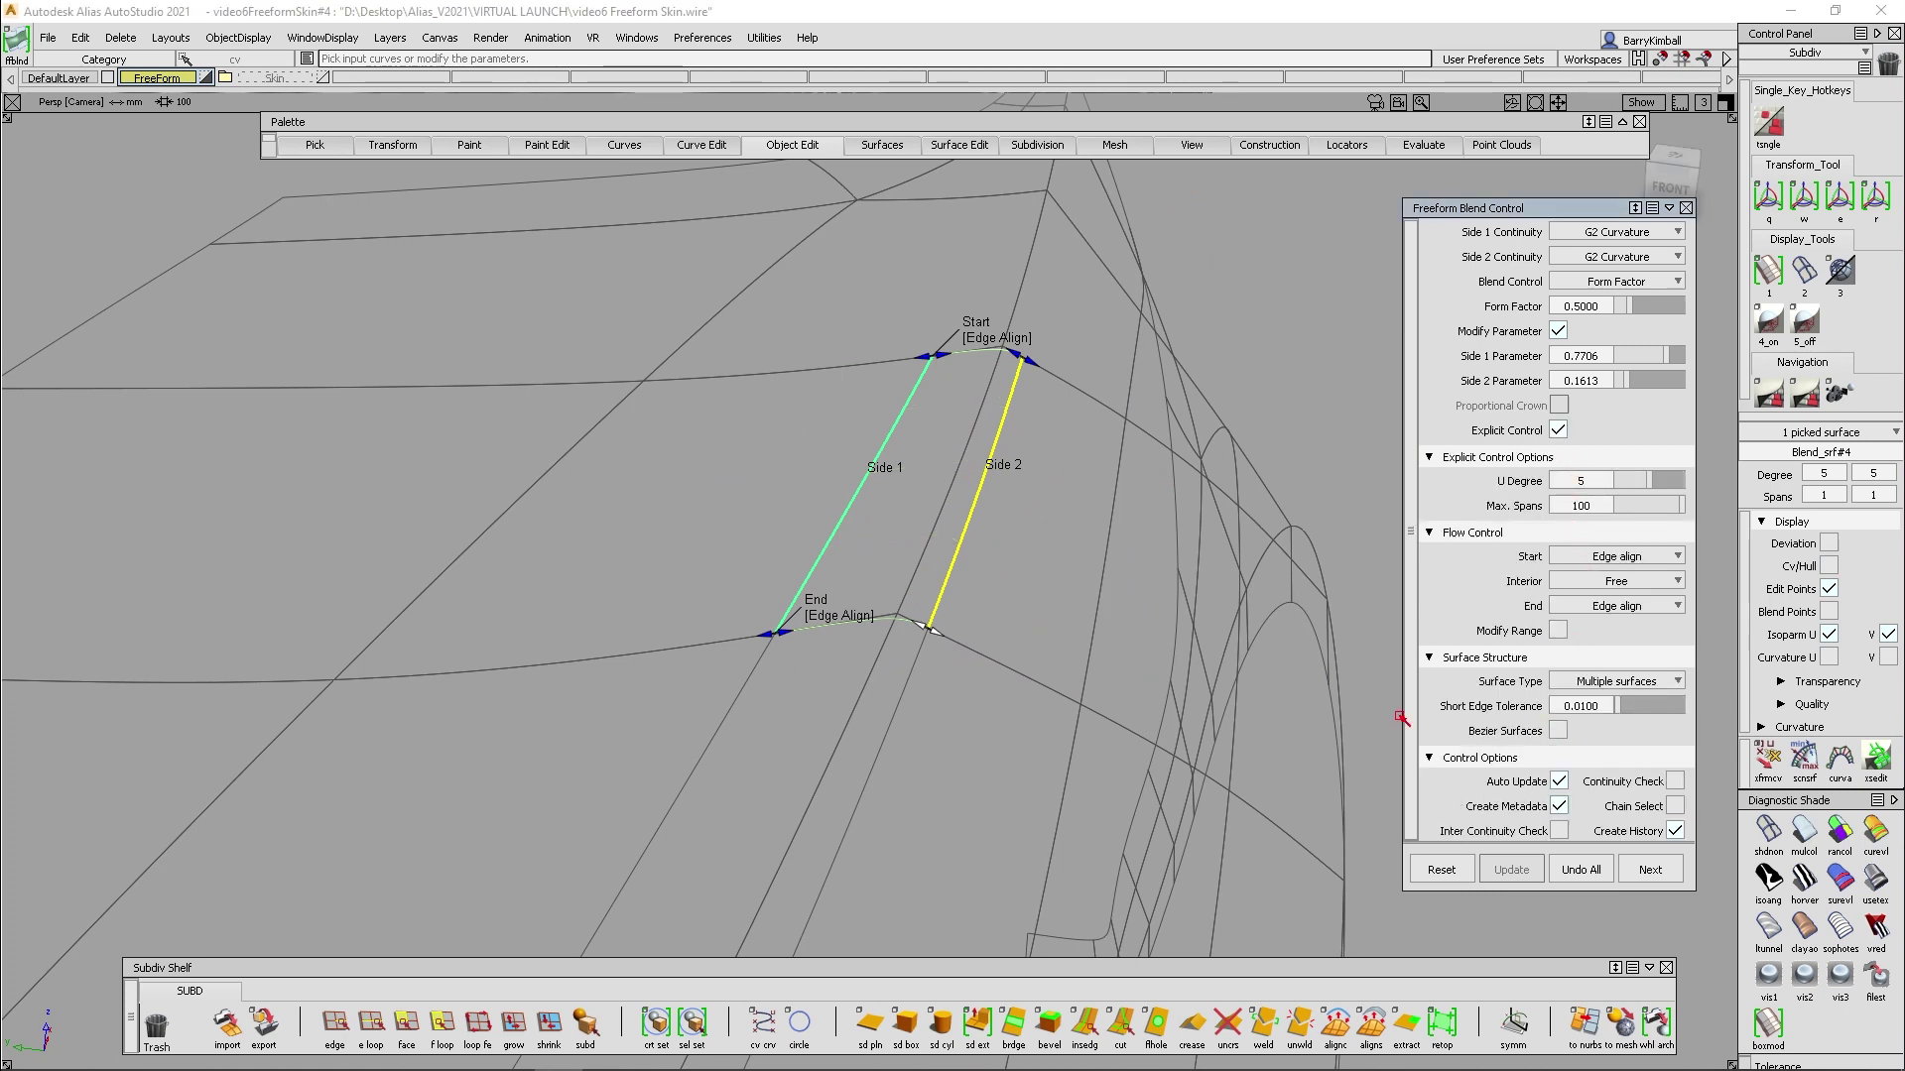
pyautogui.click(1559, 732)
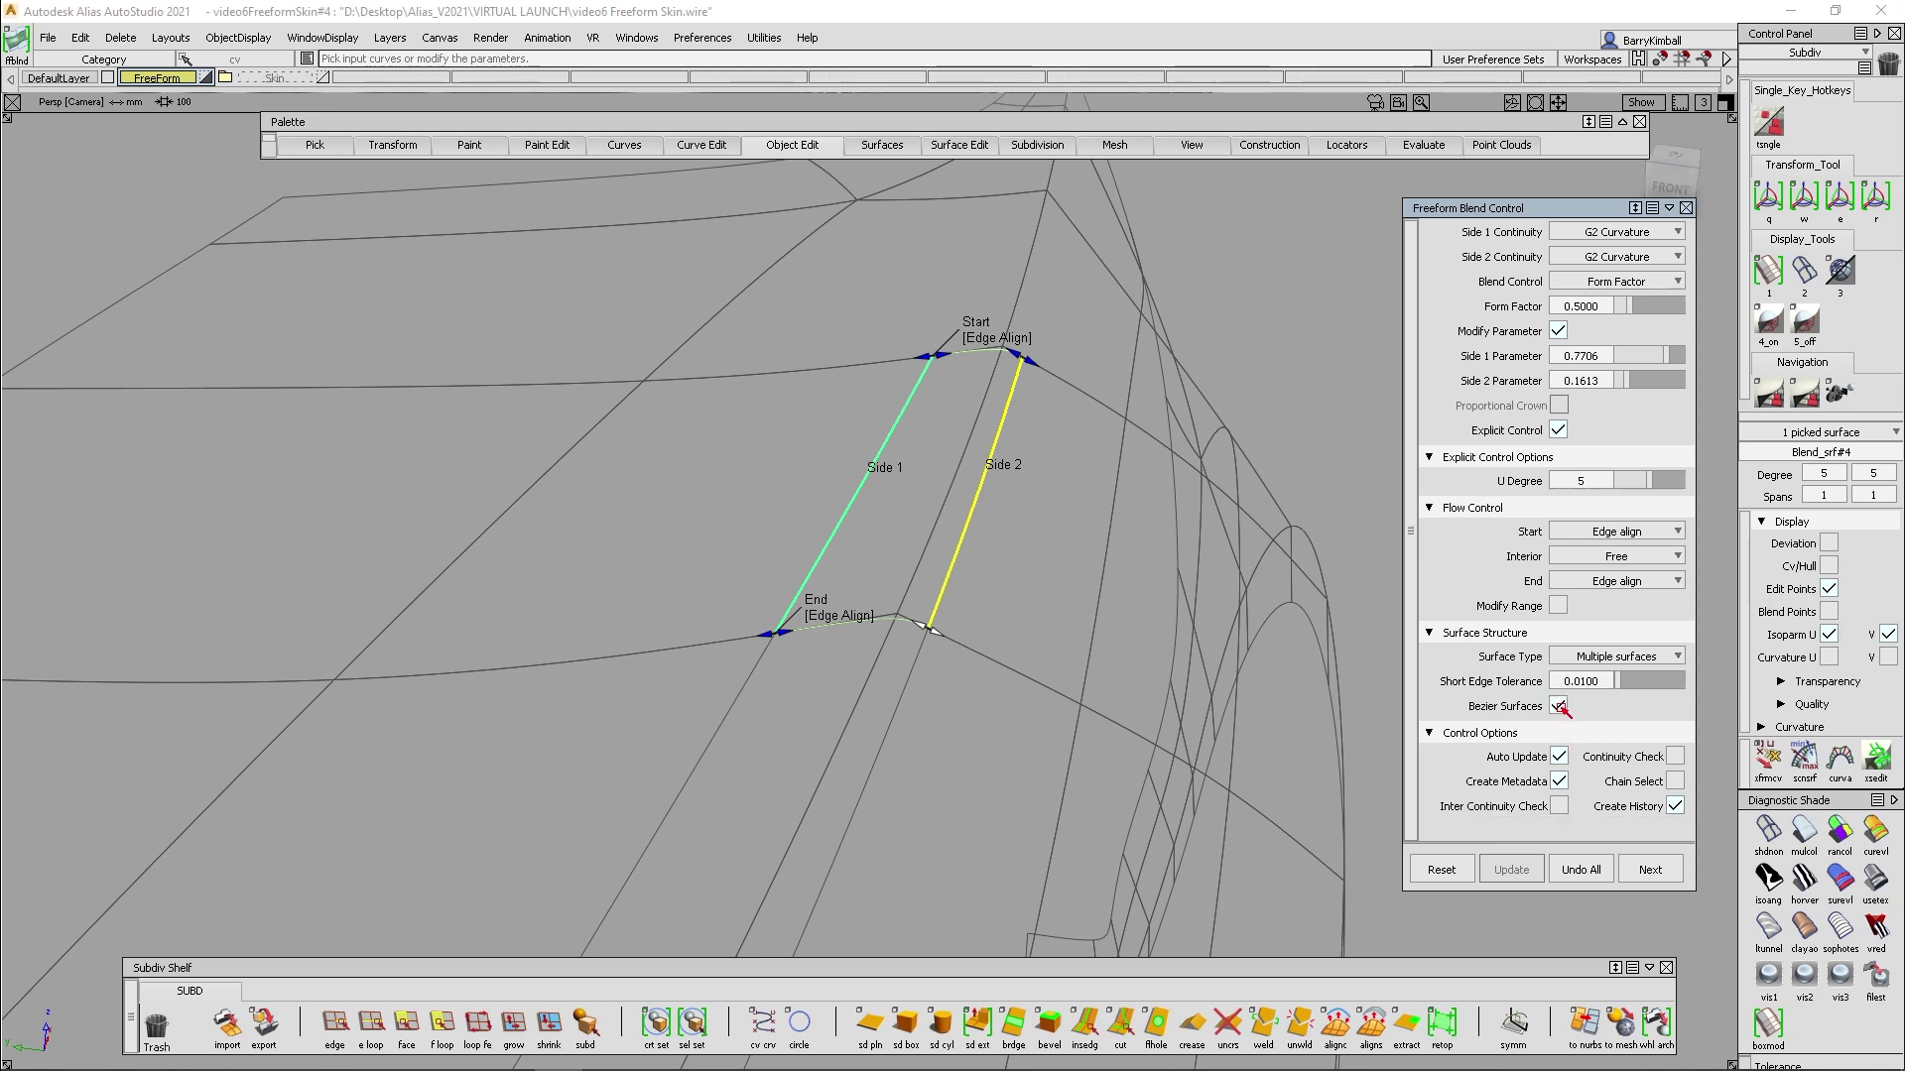
pyautogui.click(1559, 706)
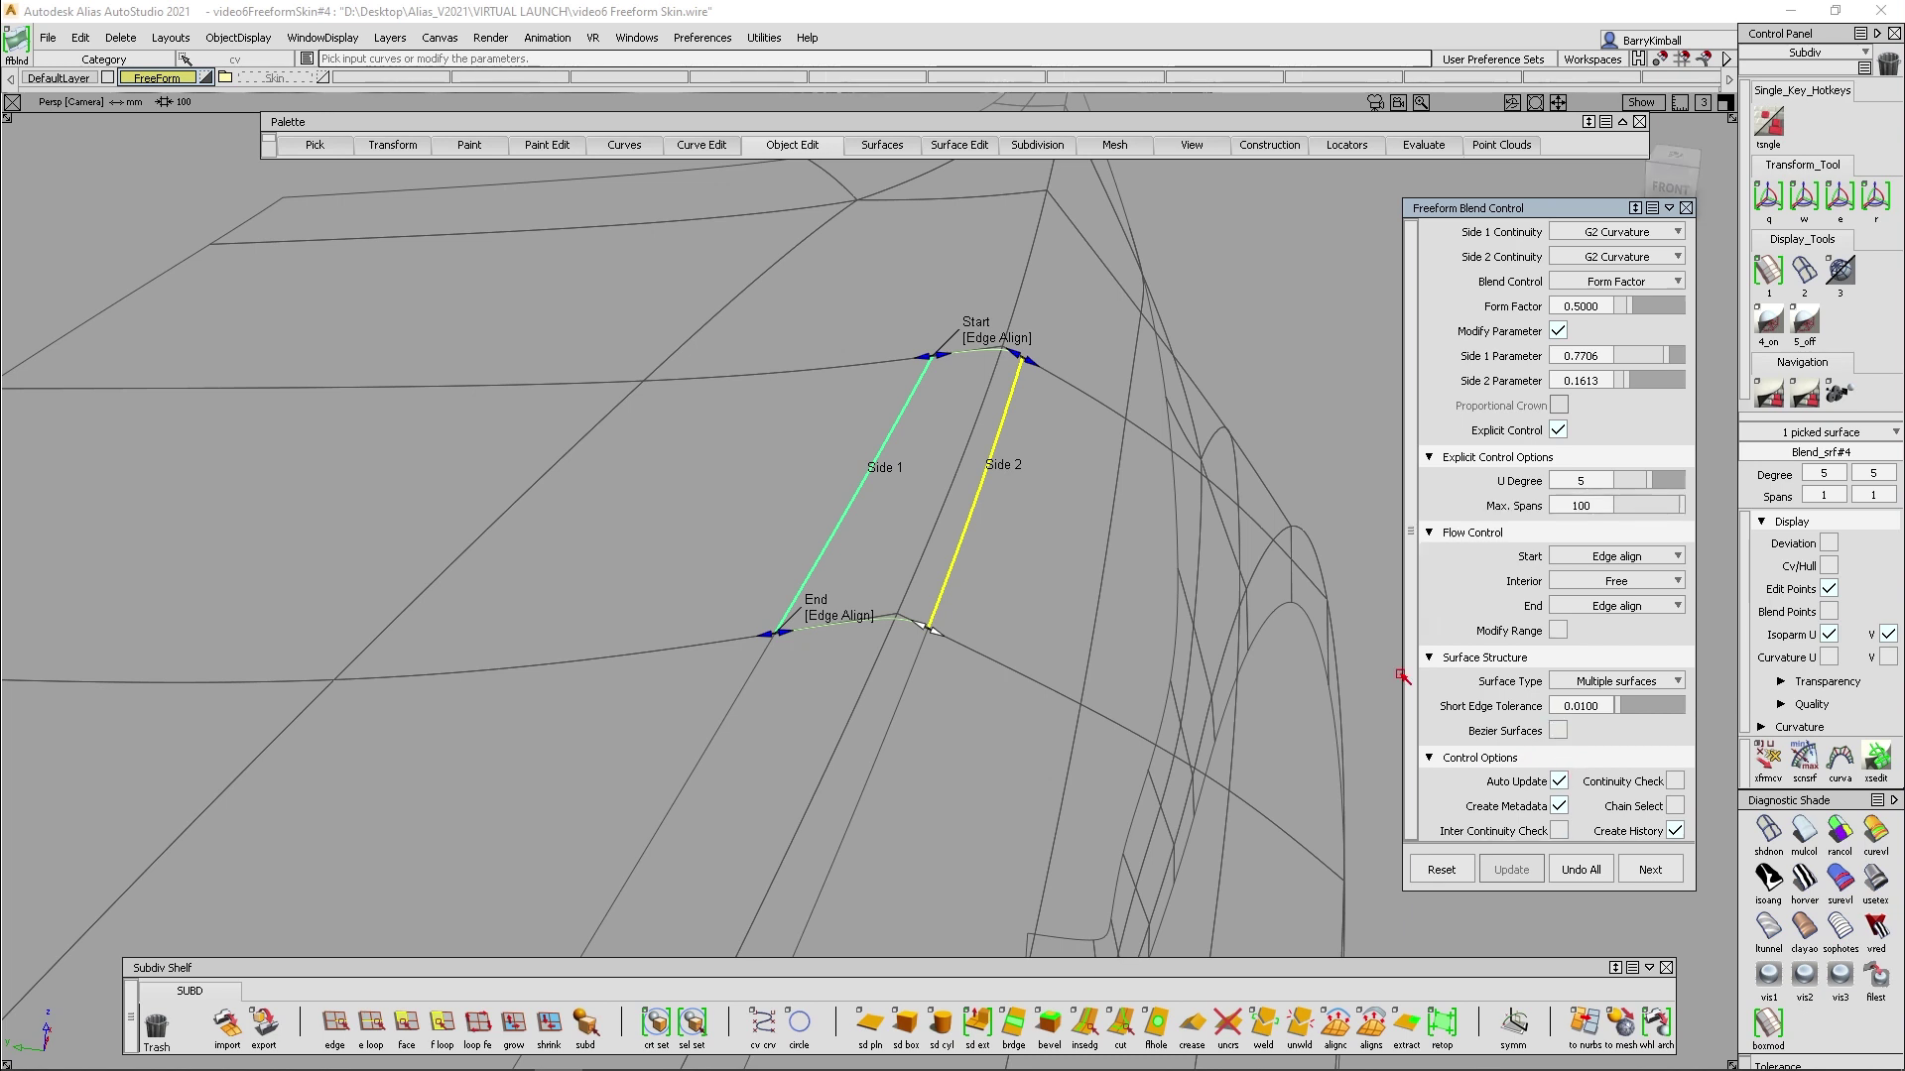
pyautogui.click(1558, 730)
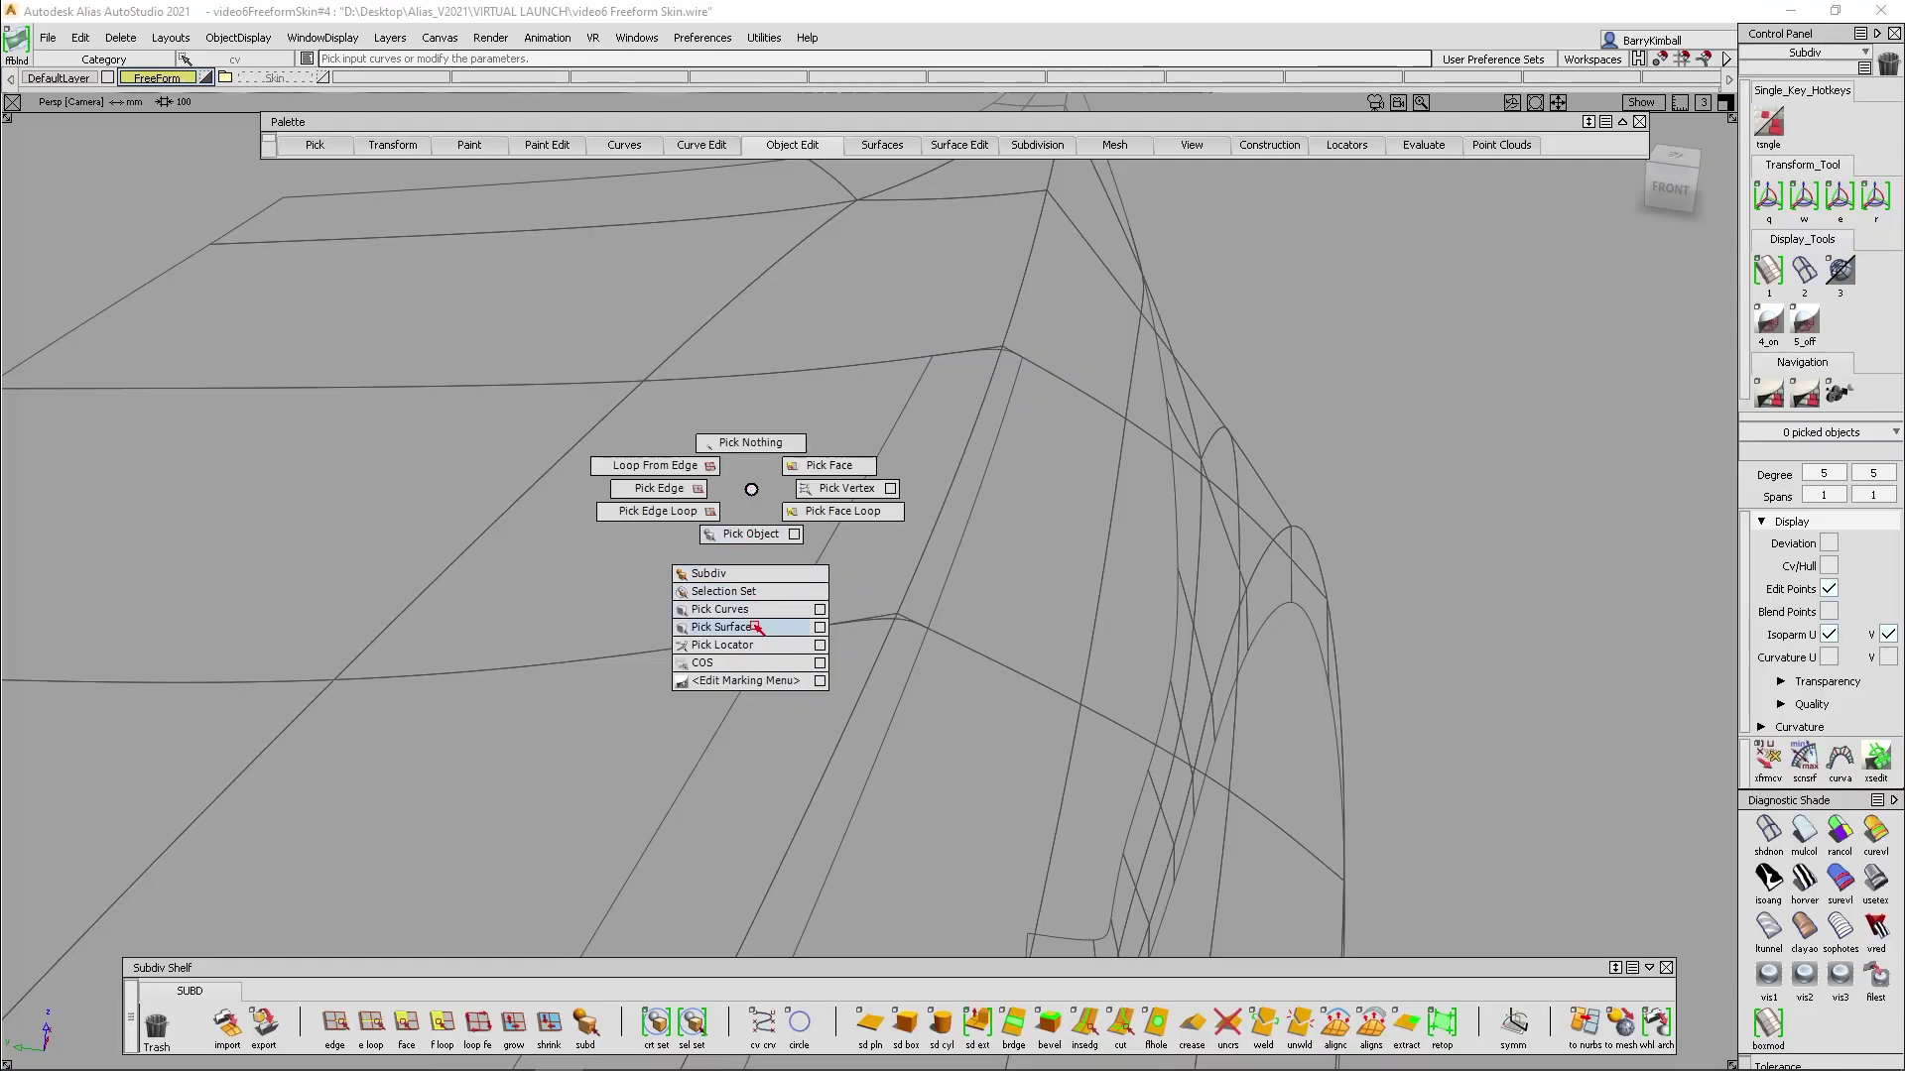
# Raise the patch precision of SubdivFace#50 to display interior lines across the face beside the crease
pyautogui.click(757, 627)
pyautogui.click(829, 349)
pyautogui.click(784, 144)
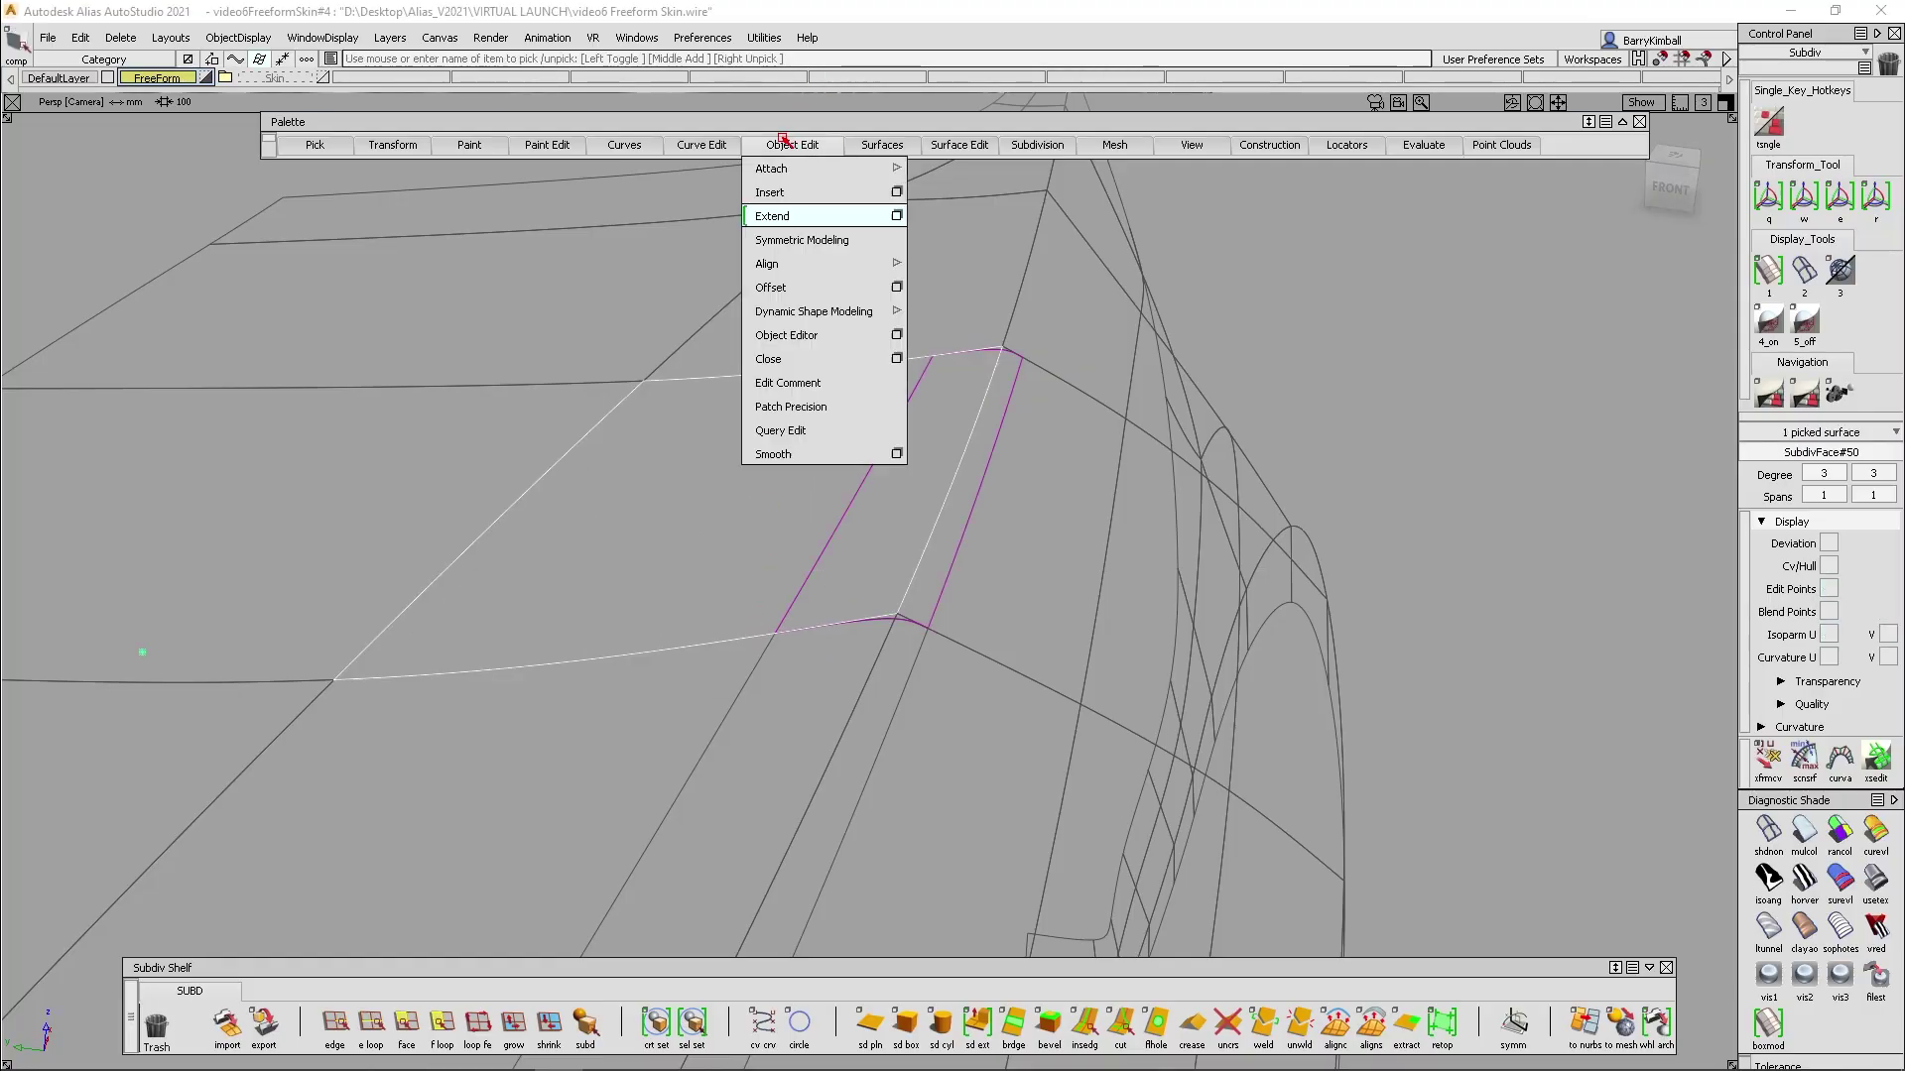
pyautogui.click(794, 408)
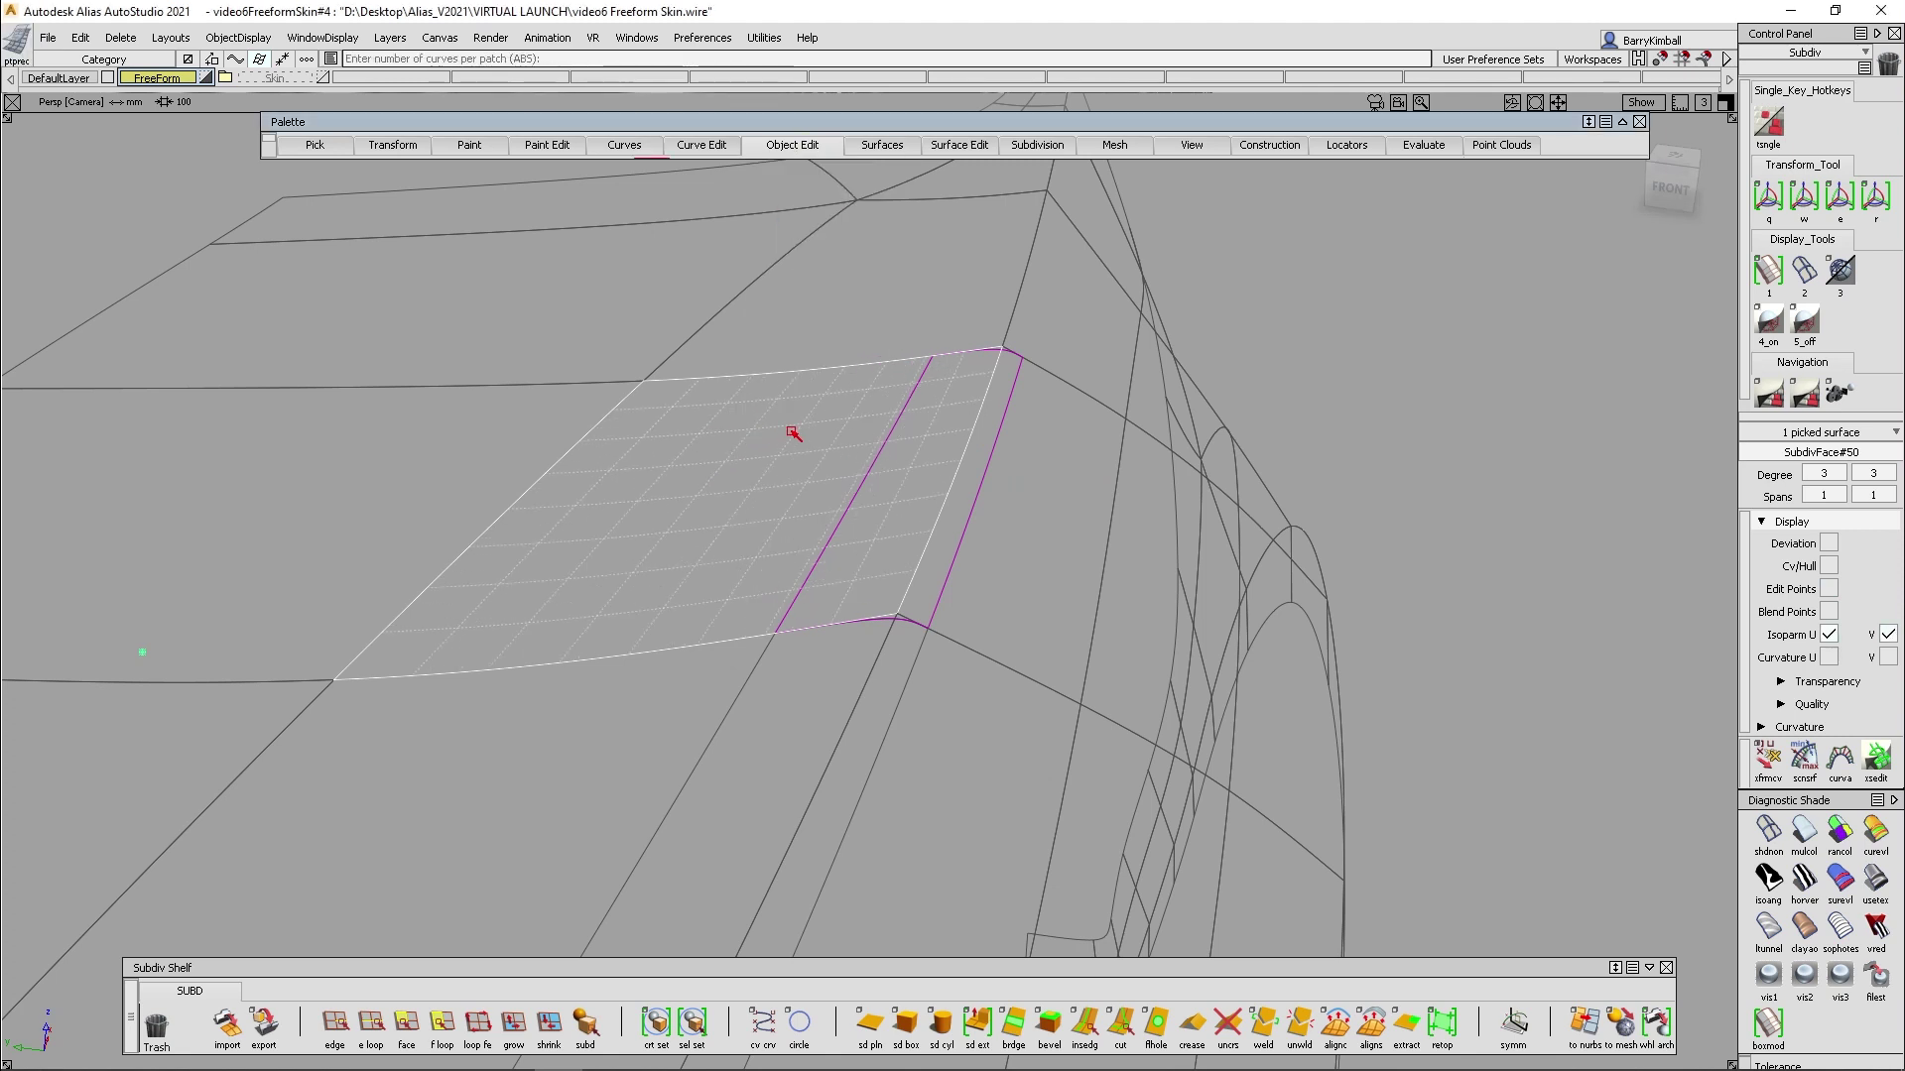
pyautogui.keyDown('alt'); pyautogui.keyDown('shift'); pyautogui.moveTo(799, 424); pyautogui.dragTo(906, 517); pyautogui.keyUp('shift'); pyautogui.keyUp('alt')
pyautogui.moveTo(906, 517)
pyautogui.keyDown('alt'); pyautogui.keyDown('shift'); pyautogui.mouseDown(button='right')
pyautogui.moveTo(896, 448)
pyautogui.moveTo(900, 491)
pyautogui.mouseUp(button='right'); pyautogui.keyUp('shift'); pyautogui.keyUp('alt')
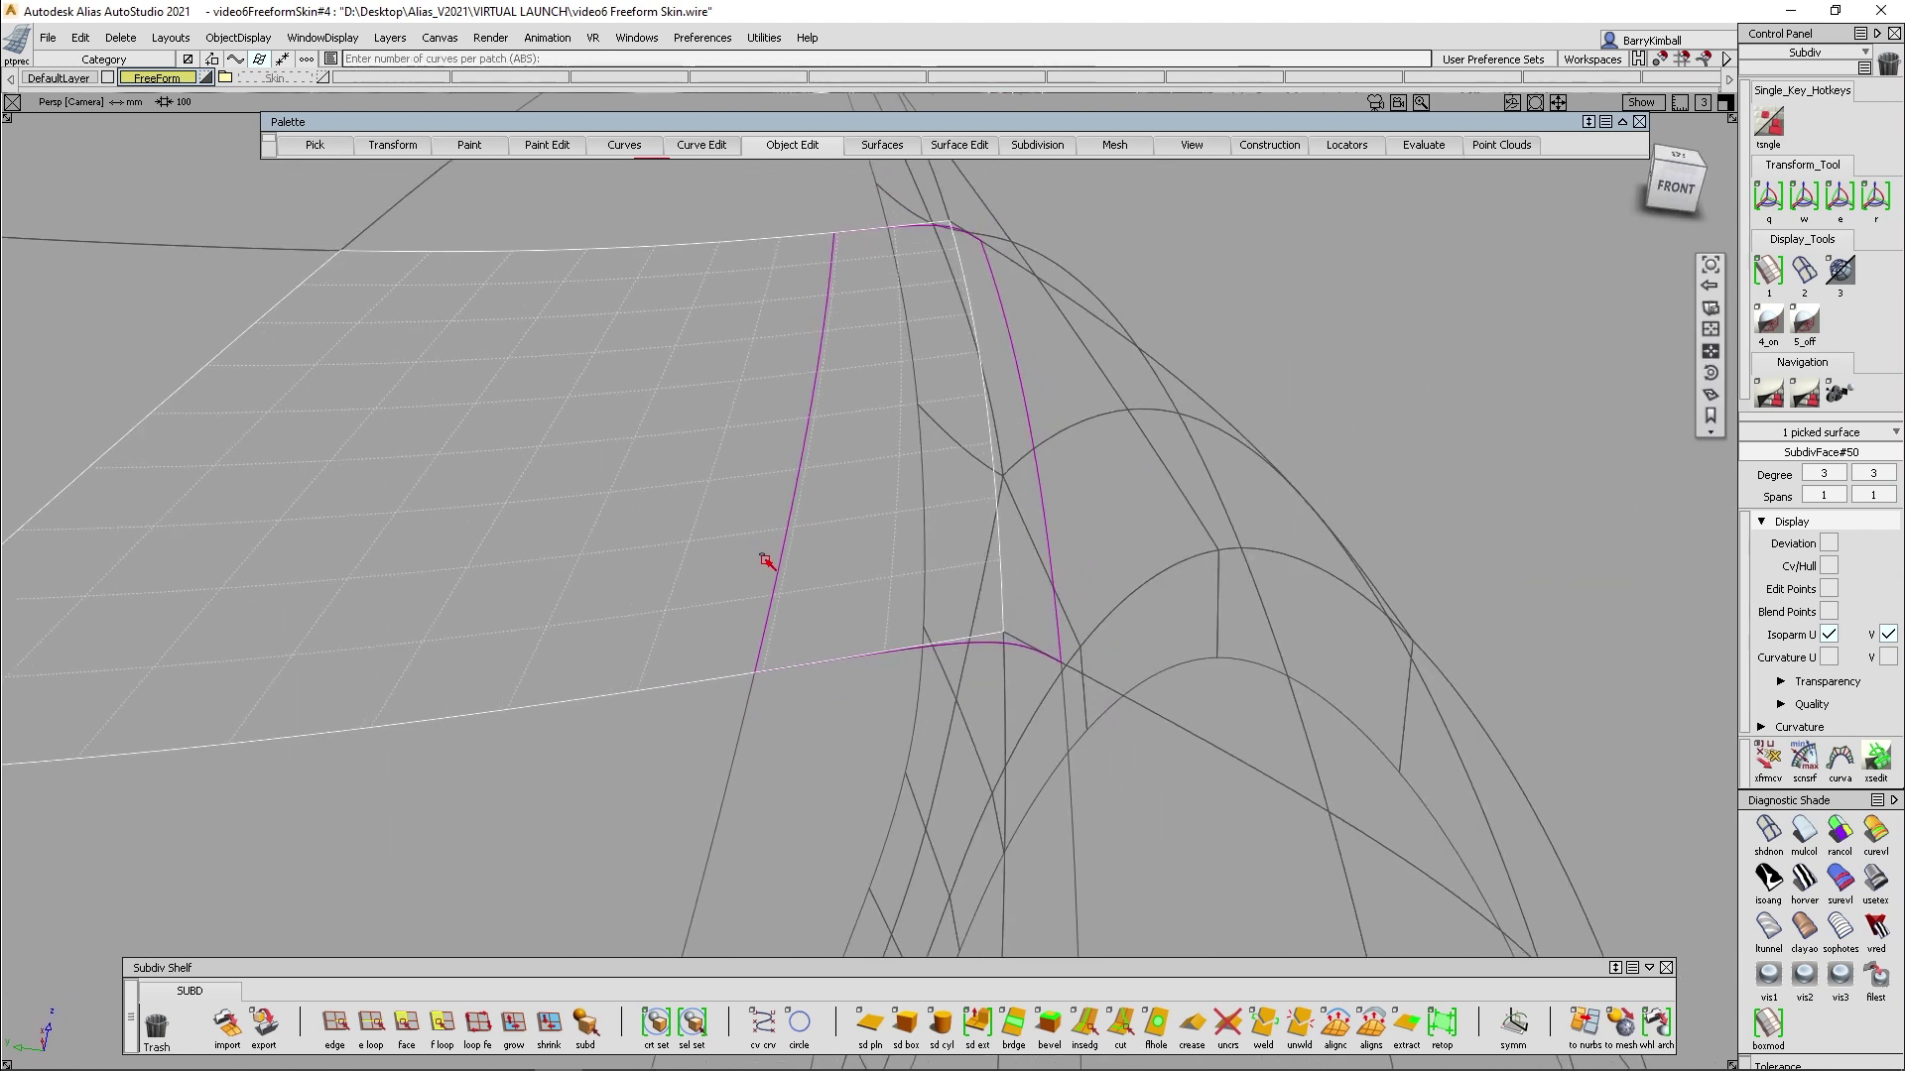
# Reduce the patch precision of SubdivFace#50 until its interior lines are hidden
pyautogui.keyDown('ctrl'); pyautogui.keyDown('shift'); pyautogui.moveTo(740, 504); pyautogui.dragTo(744, 389); pyautogui.keyUp('shift'); pyautogui.keyUp('ctrl')
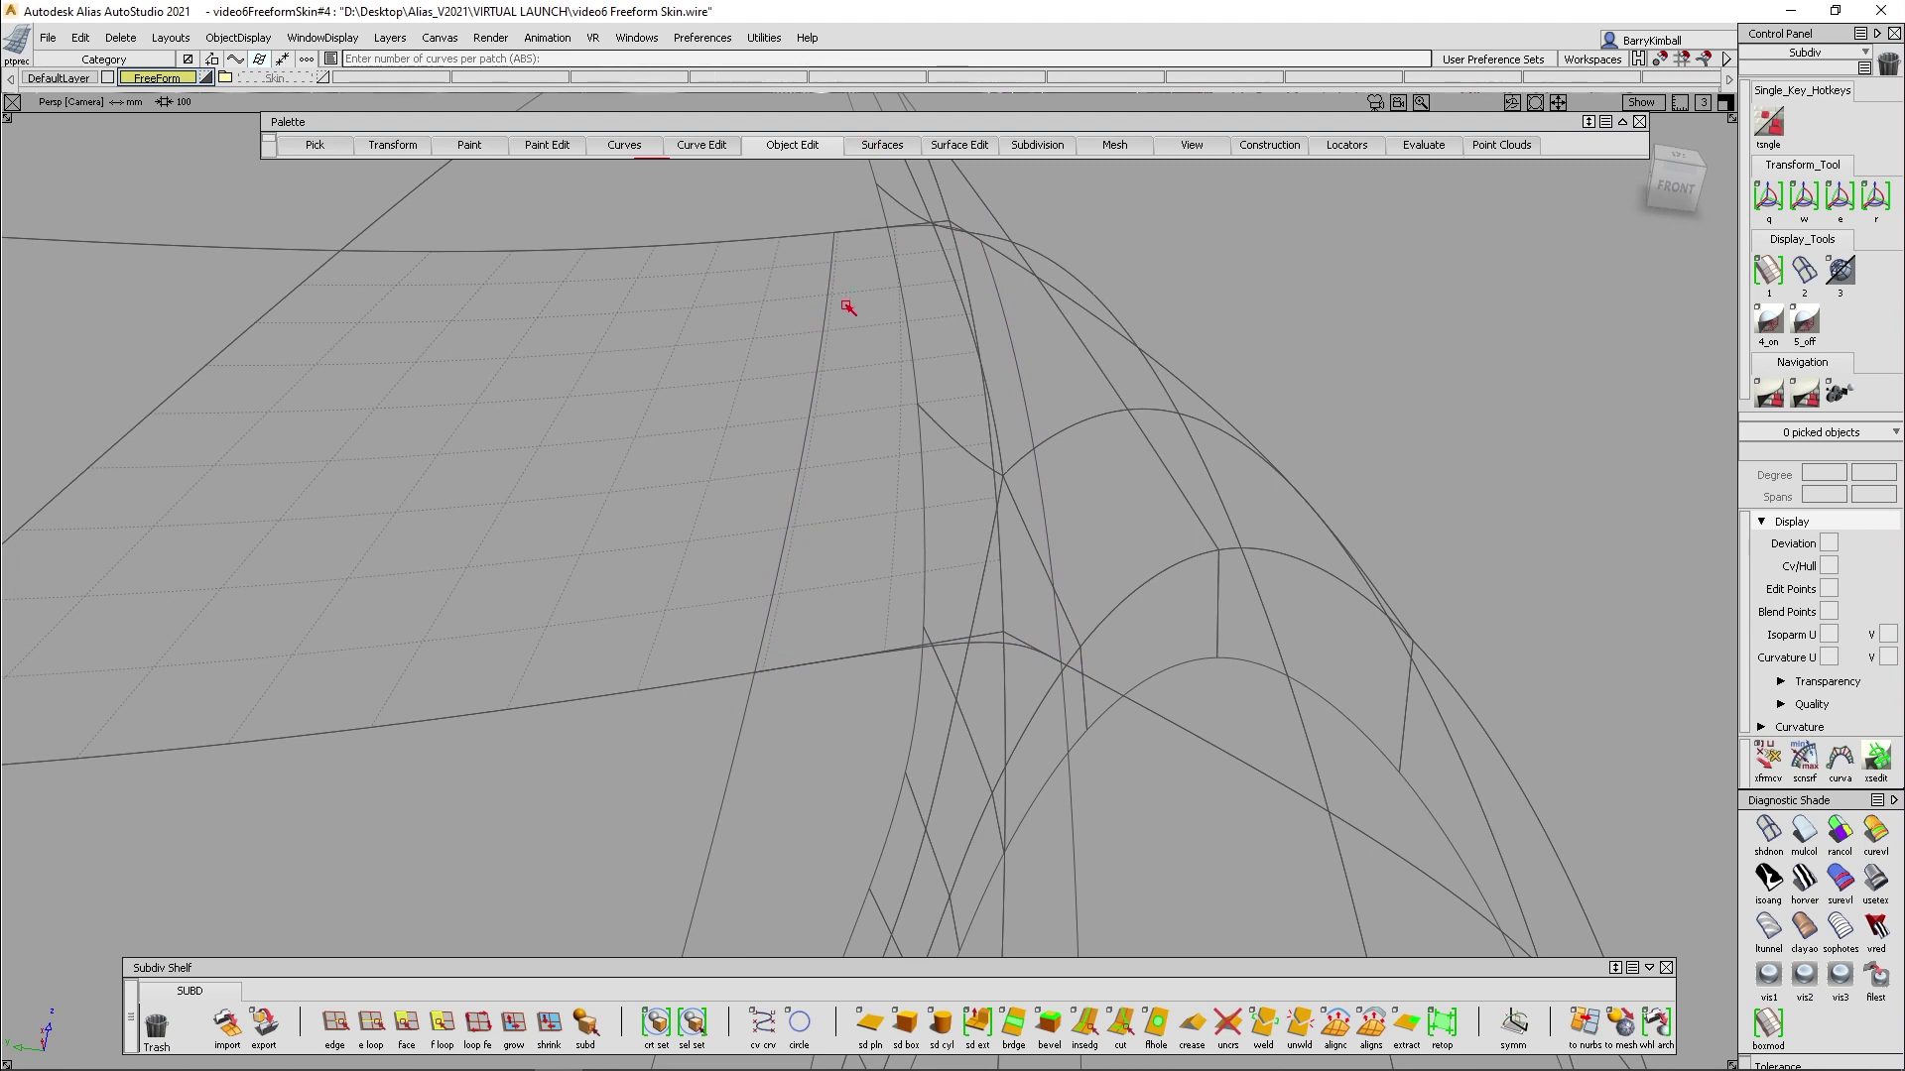
pyautogui.click(717, 383)
pyautogui.moveTo(717, 382); pyautogui.dragTo(294, 671)
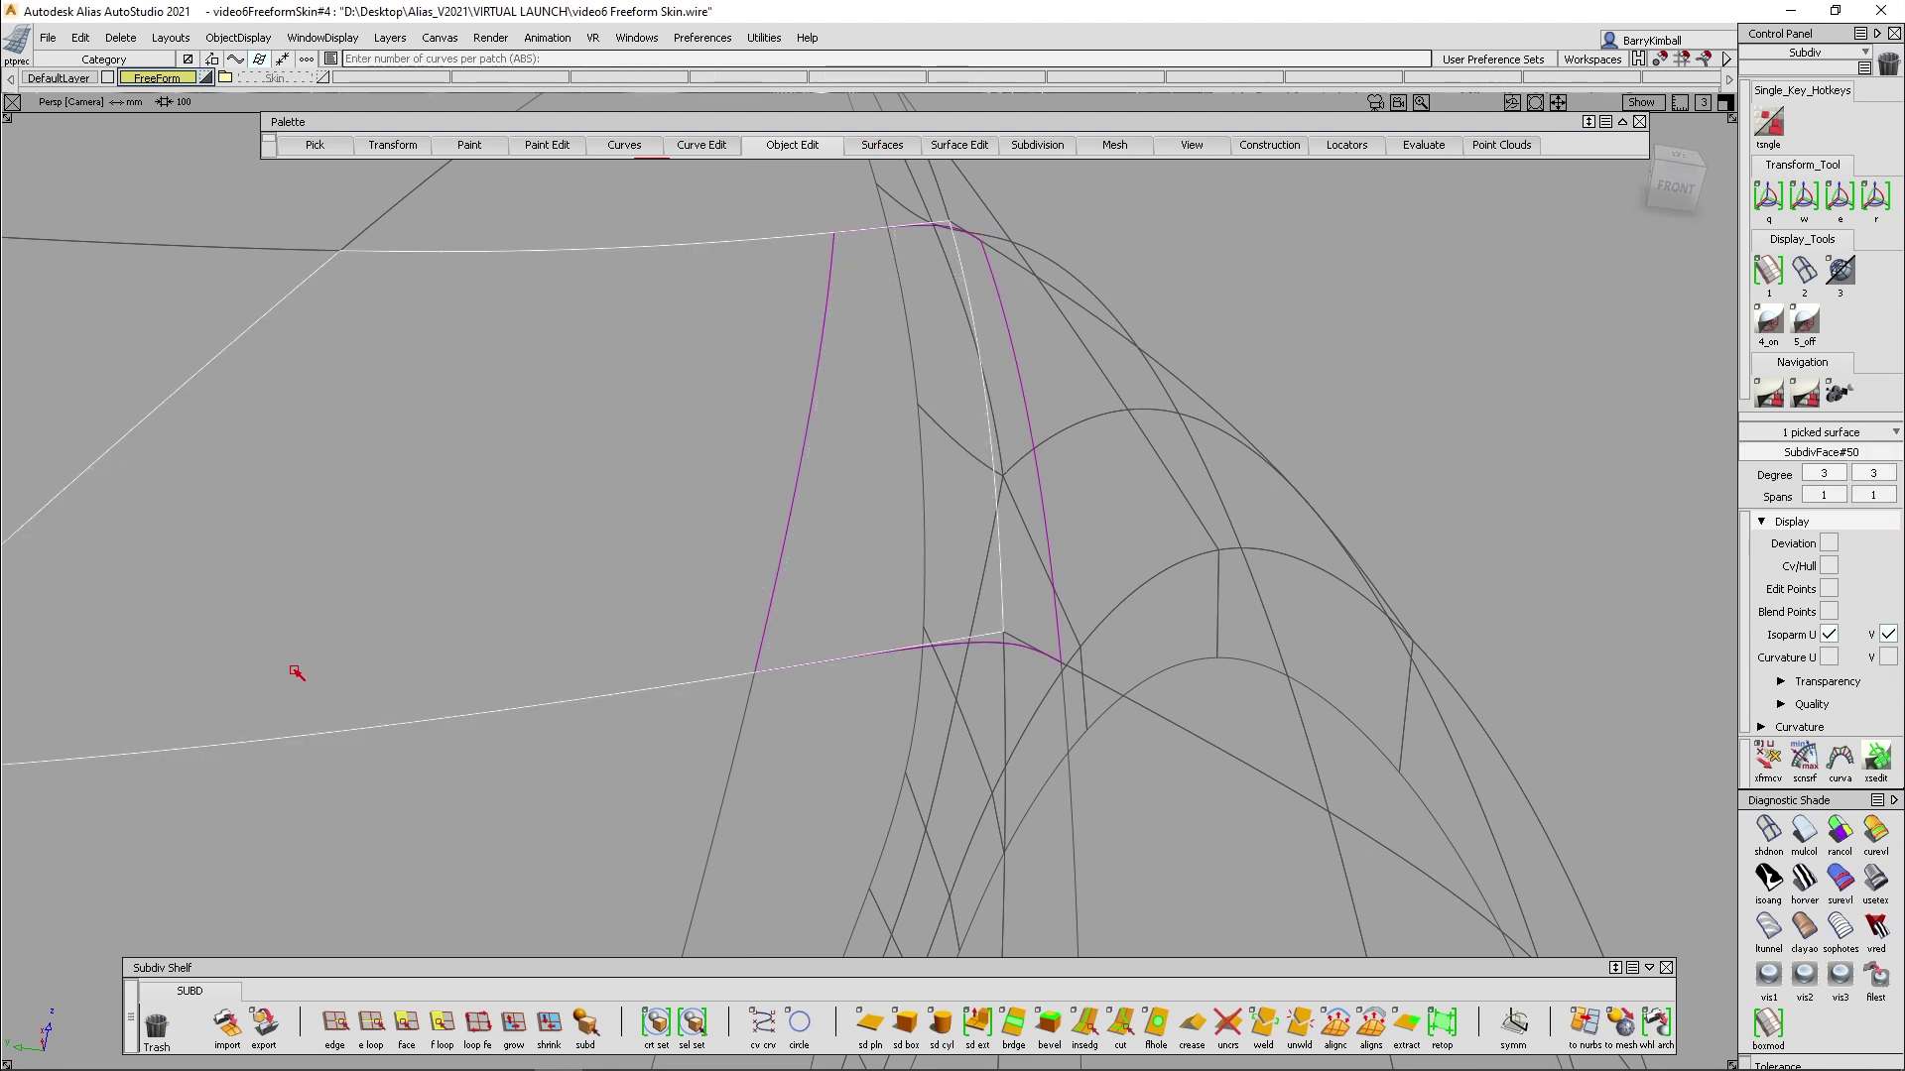
# Reopen the fourth blend with Query Edit and proceed to a new Freeform Blend
pyautogui.keyDown('alt'); pyautogui.keyDown('shift'); pyautogui.moveTo(504, 493); pyautogui.dragTo(510, 675, button='right'); pyautogui.keyUp('shift'); pyautogui.keyUp('alt')
pyautogui.keyDown('alt'); pyautogui.keyDown('shift'); pyautogui.moveTo(674, 663); pyautogui.dragTo(715, 667); pyautogui.keyUp('shift'); pyautogui.keyUp('alt')
pyautogui.keyDown('alt'); pyautogui.keyDown('shift'); pyautogui.moveTo(744, 665); pyautogui.dragTo(836, 446, button='middle'); pyautogui.keyUp('shift'); pyautogui.keyUp('alt')
pyautogui.keyDown('ctrl'); pyautogui.keyDown('shift'); pyautogui.moveTo(811, 603); pyautogui.dragTo(819, 398); pyautogui.keyUp('shift'); pyautogui.keyUp('ctrl')
pyautogui.keyDown('alt'); pyautogui.keyDown('shift'); pyautogui.moveTo(826, 472); pyautogui.dragTo(817, 441, button='right'); pyautogui.keyUp('shift'); pyautogui.keyUp('alt')
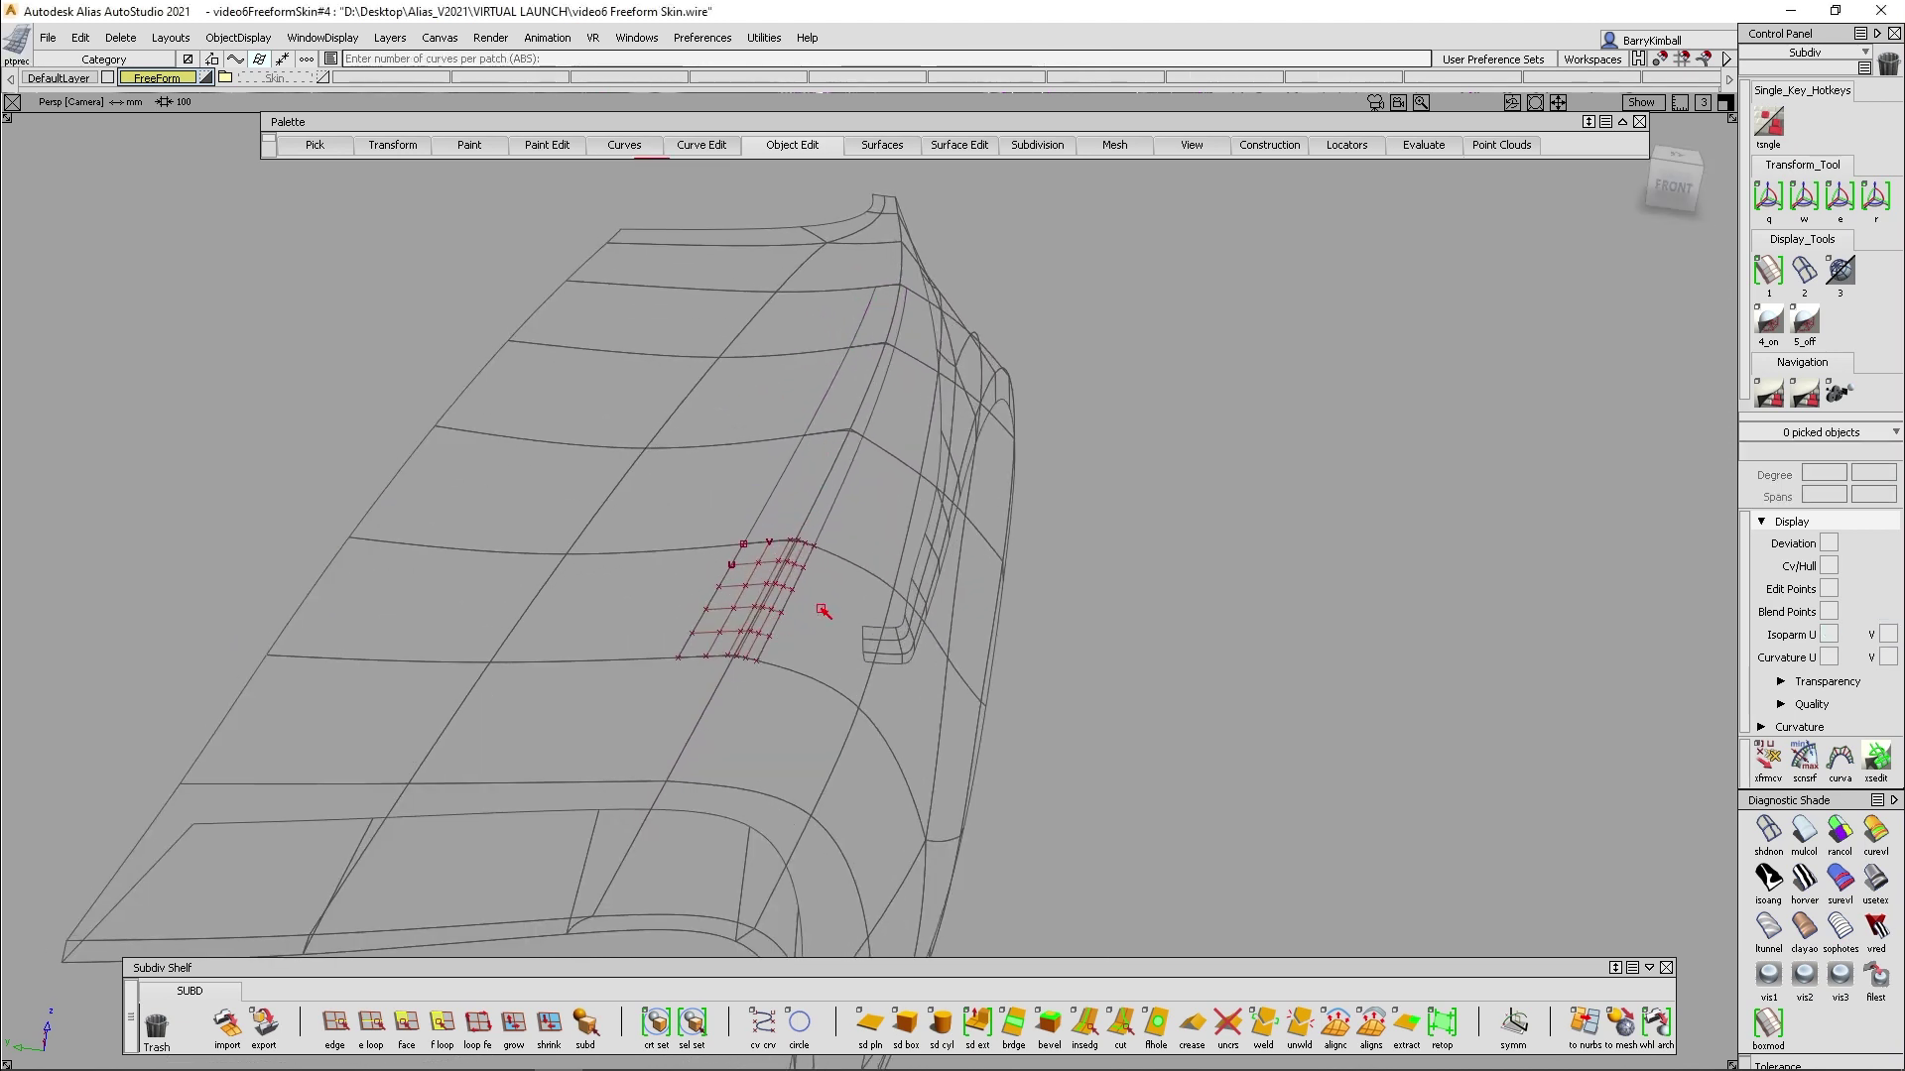
pyautogui.keyDown('ctrl'); pyautogui.keyDown('shift'); pyautogui.moveTo(824, 607); pyautogui.dragTo(766, 658, button='middle'); pyautogui.keyUp('shift'); pyautogui.keyUp('ctrl')
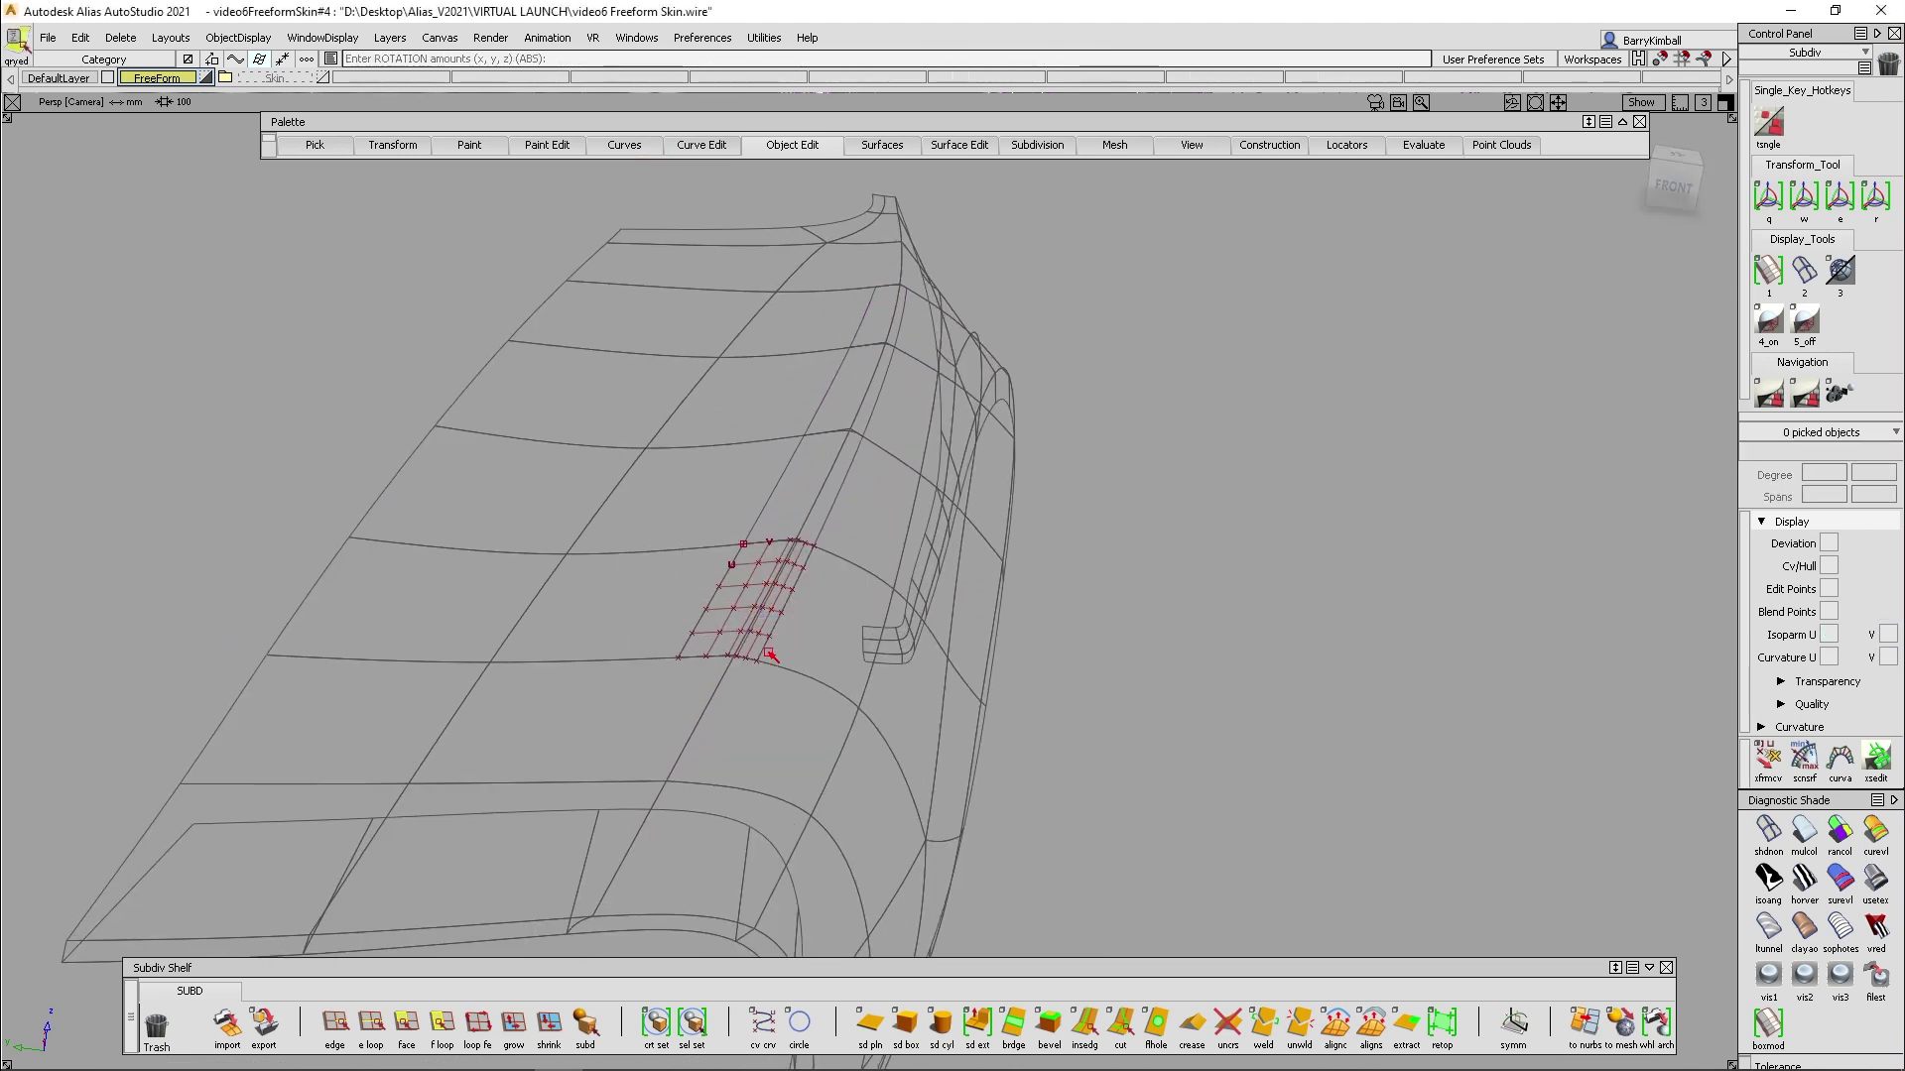
pyautogui.click(757, 605)
pyautogui.click(1638, 877)
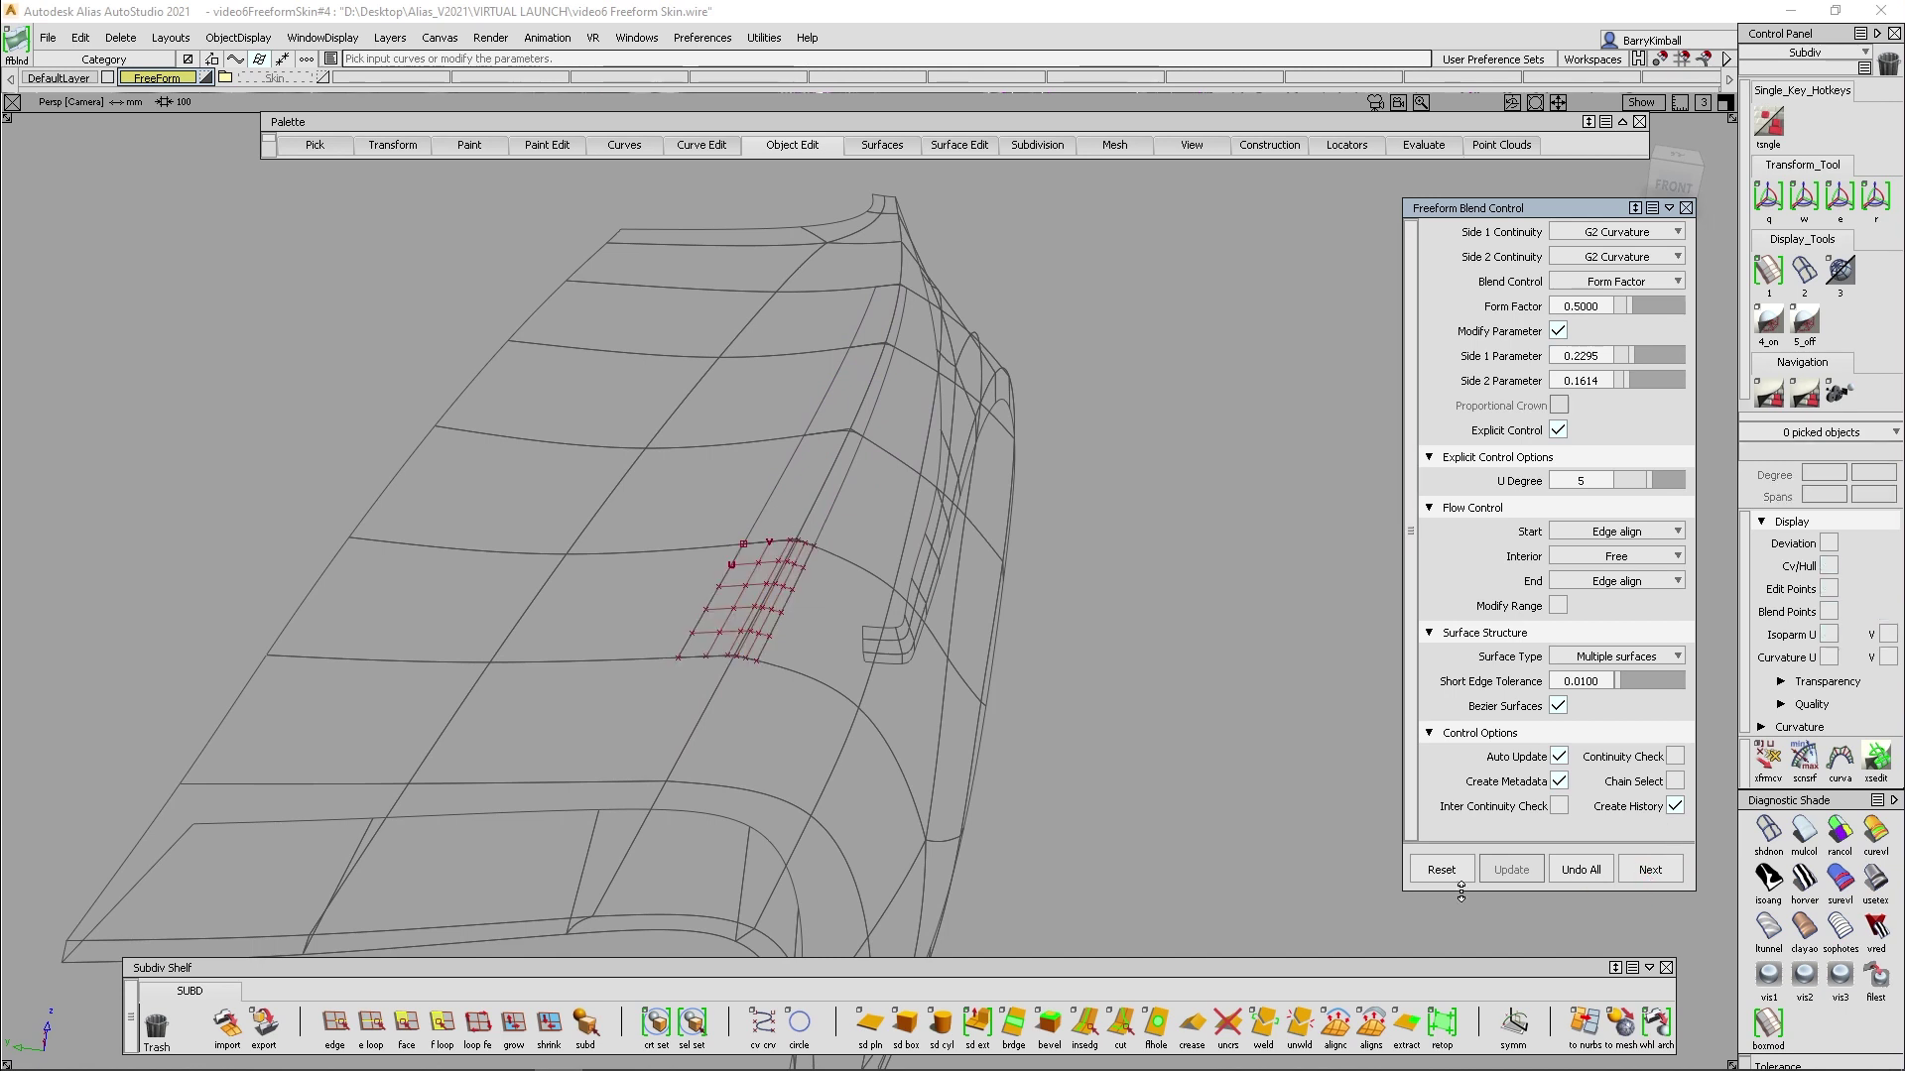
# Assign the crease edge beyond the fourth blend to both sides of a fifth blend, using SubdivFace#82 and SubdivFace#97
pyautogui.click(695, 758)
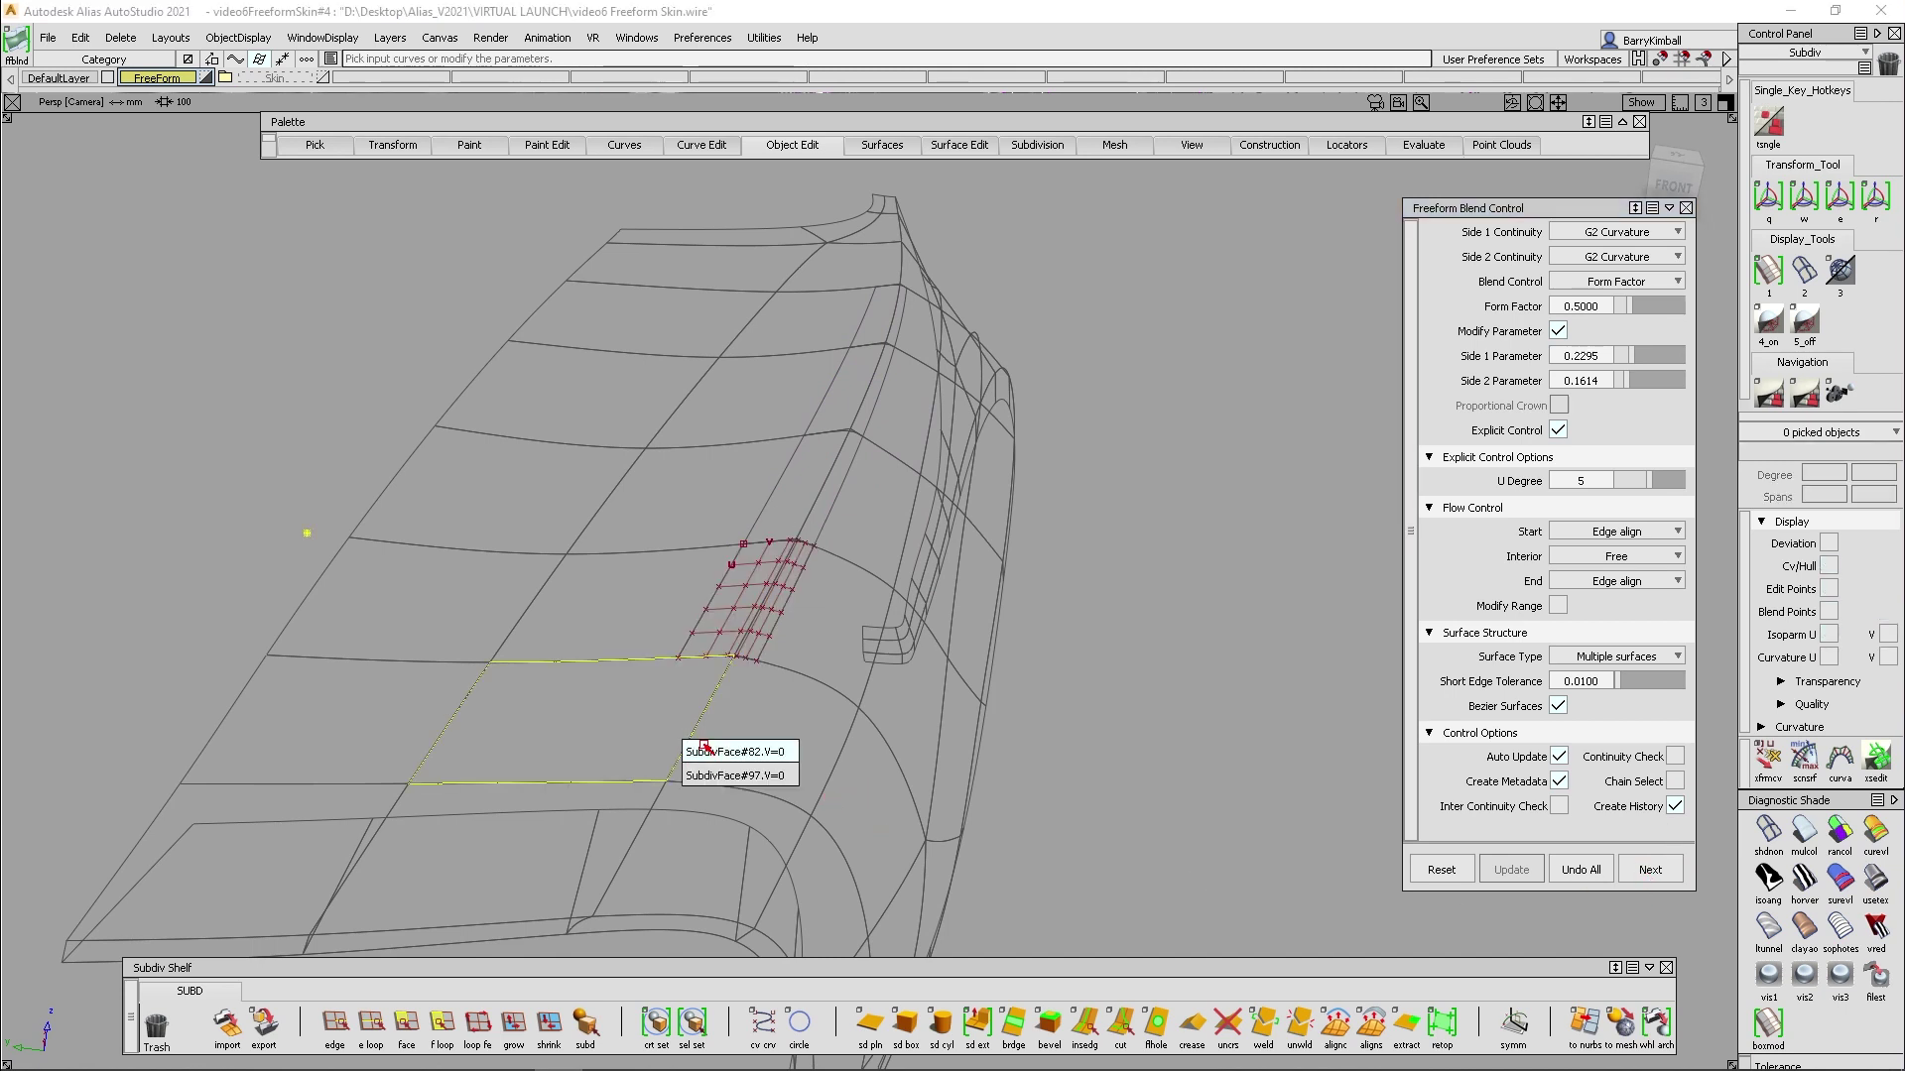
pyautogui.click(700, 747)
pyautogui.click(706, 713)
pyautogui.click(729, 746)
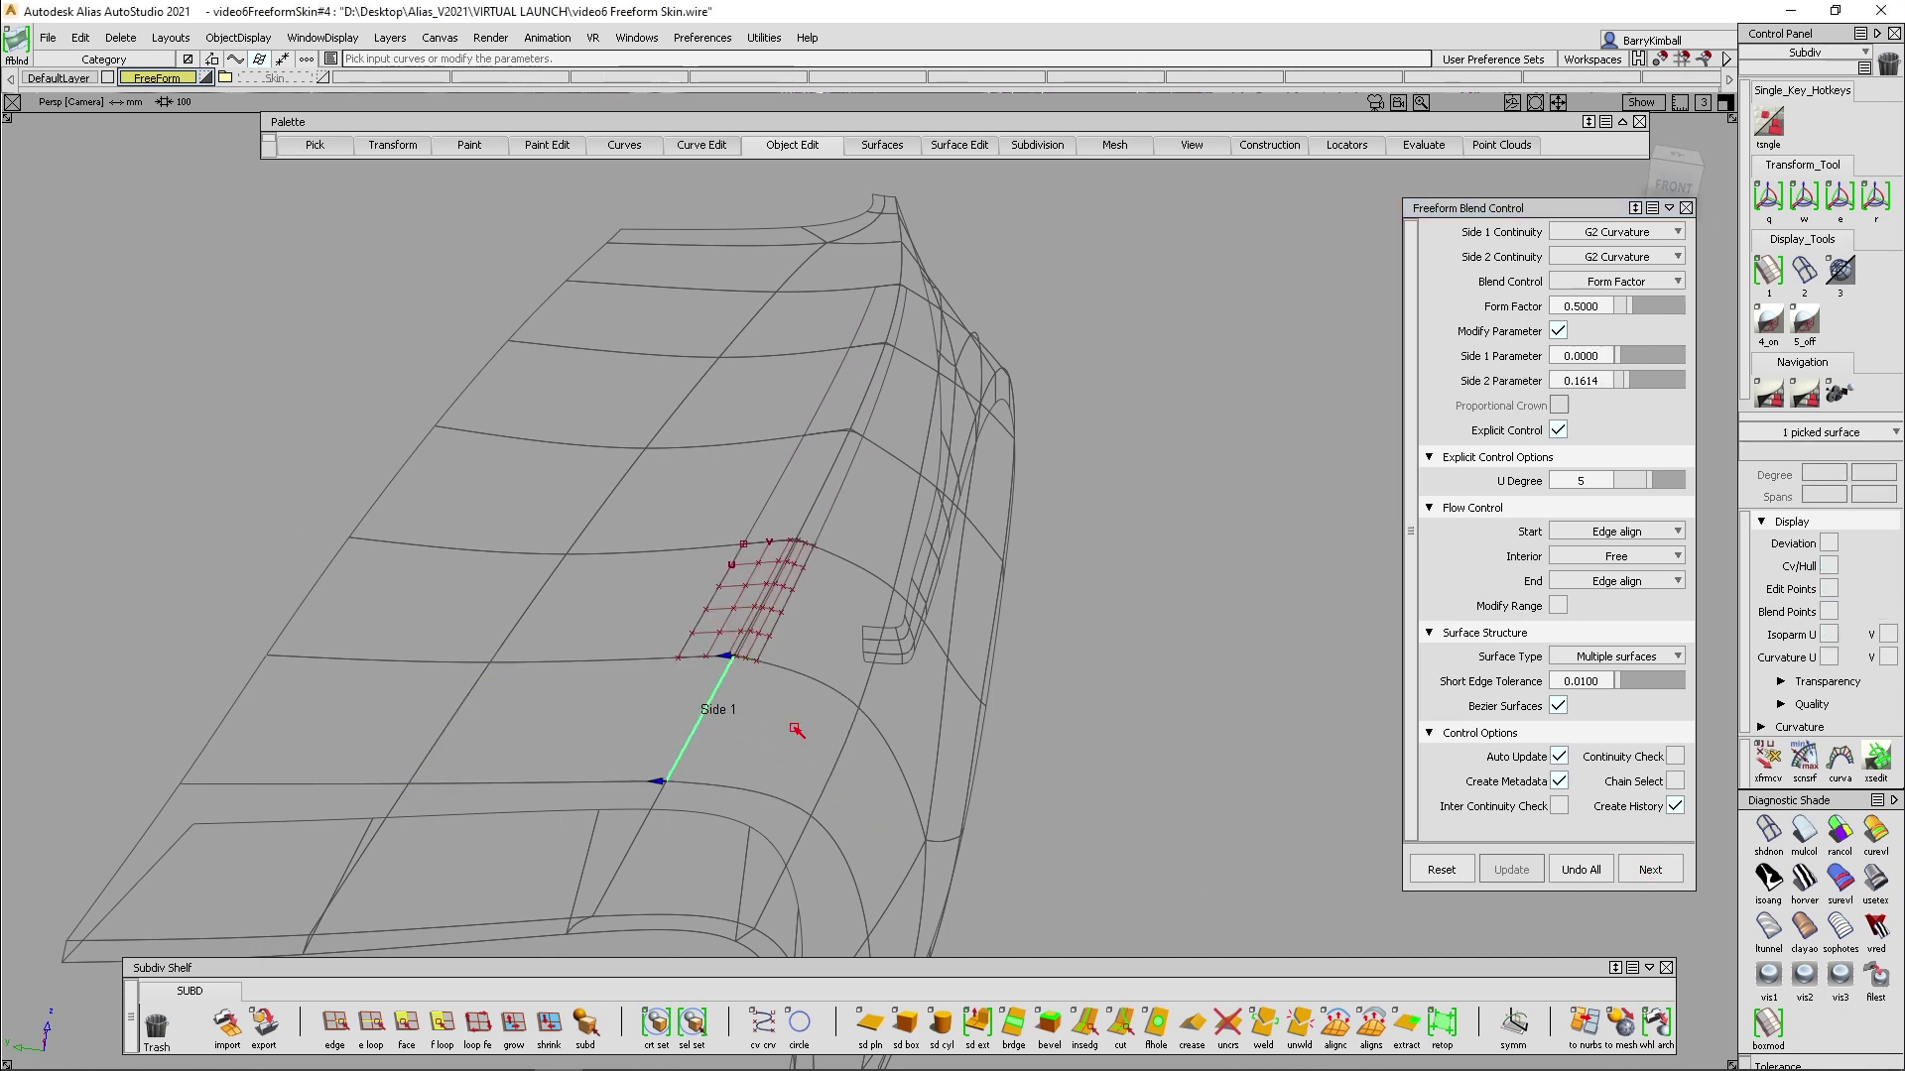
# Line up the fifth blend's sides with the fourth blend's corners, setting Side 1 to 0.2294
pyautogui.moveTo(725, 658); pyautogui.dragTo(673, 676)
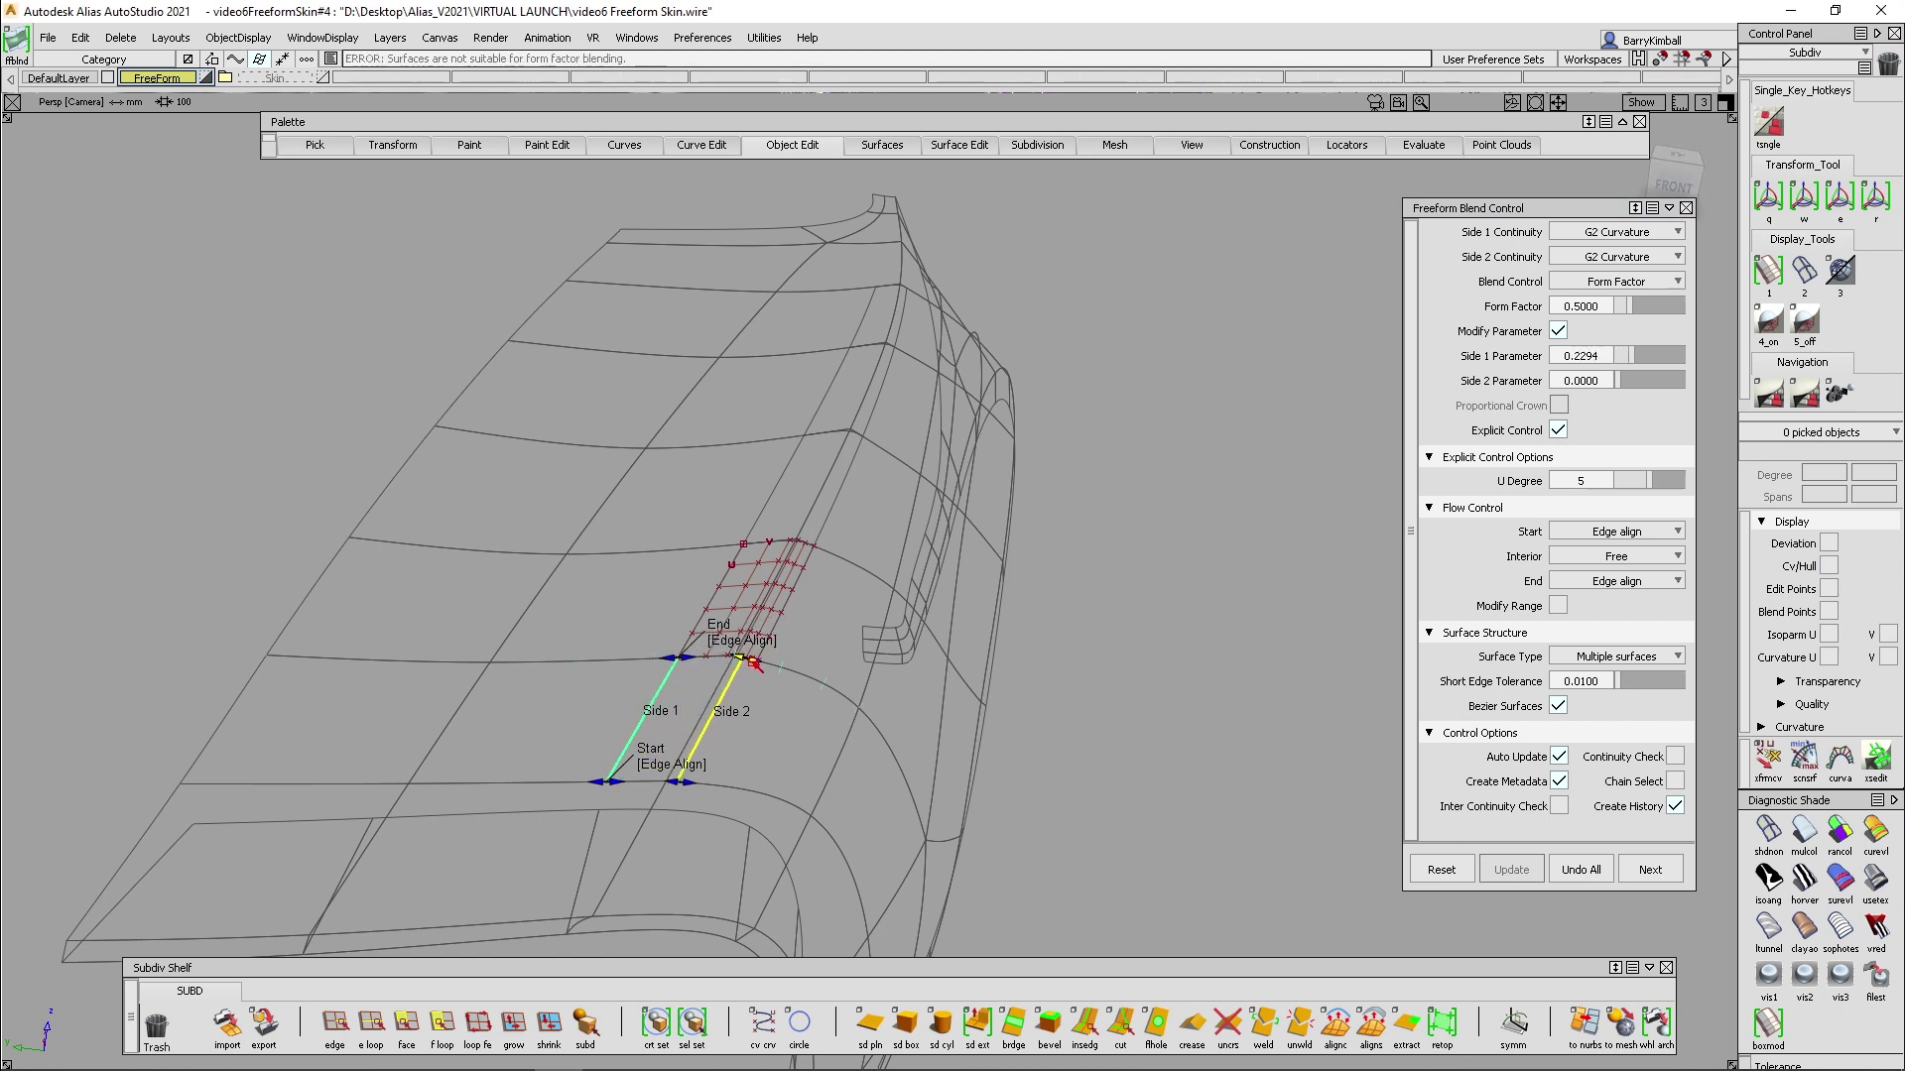
pyautogui.moveTo(759, 668); pyautogui.dragTo(756, 686)
pyautogui.press('space')
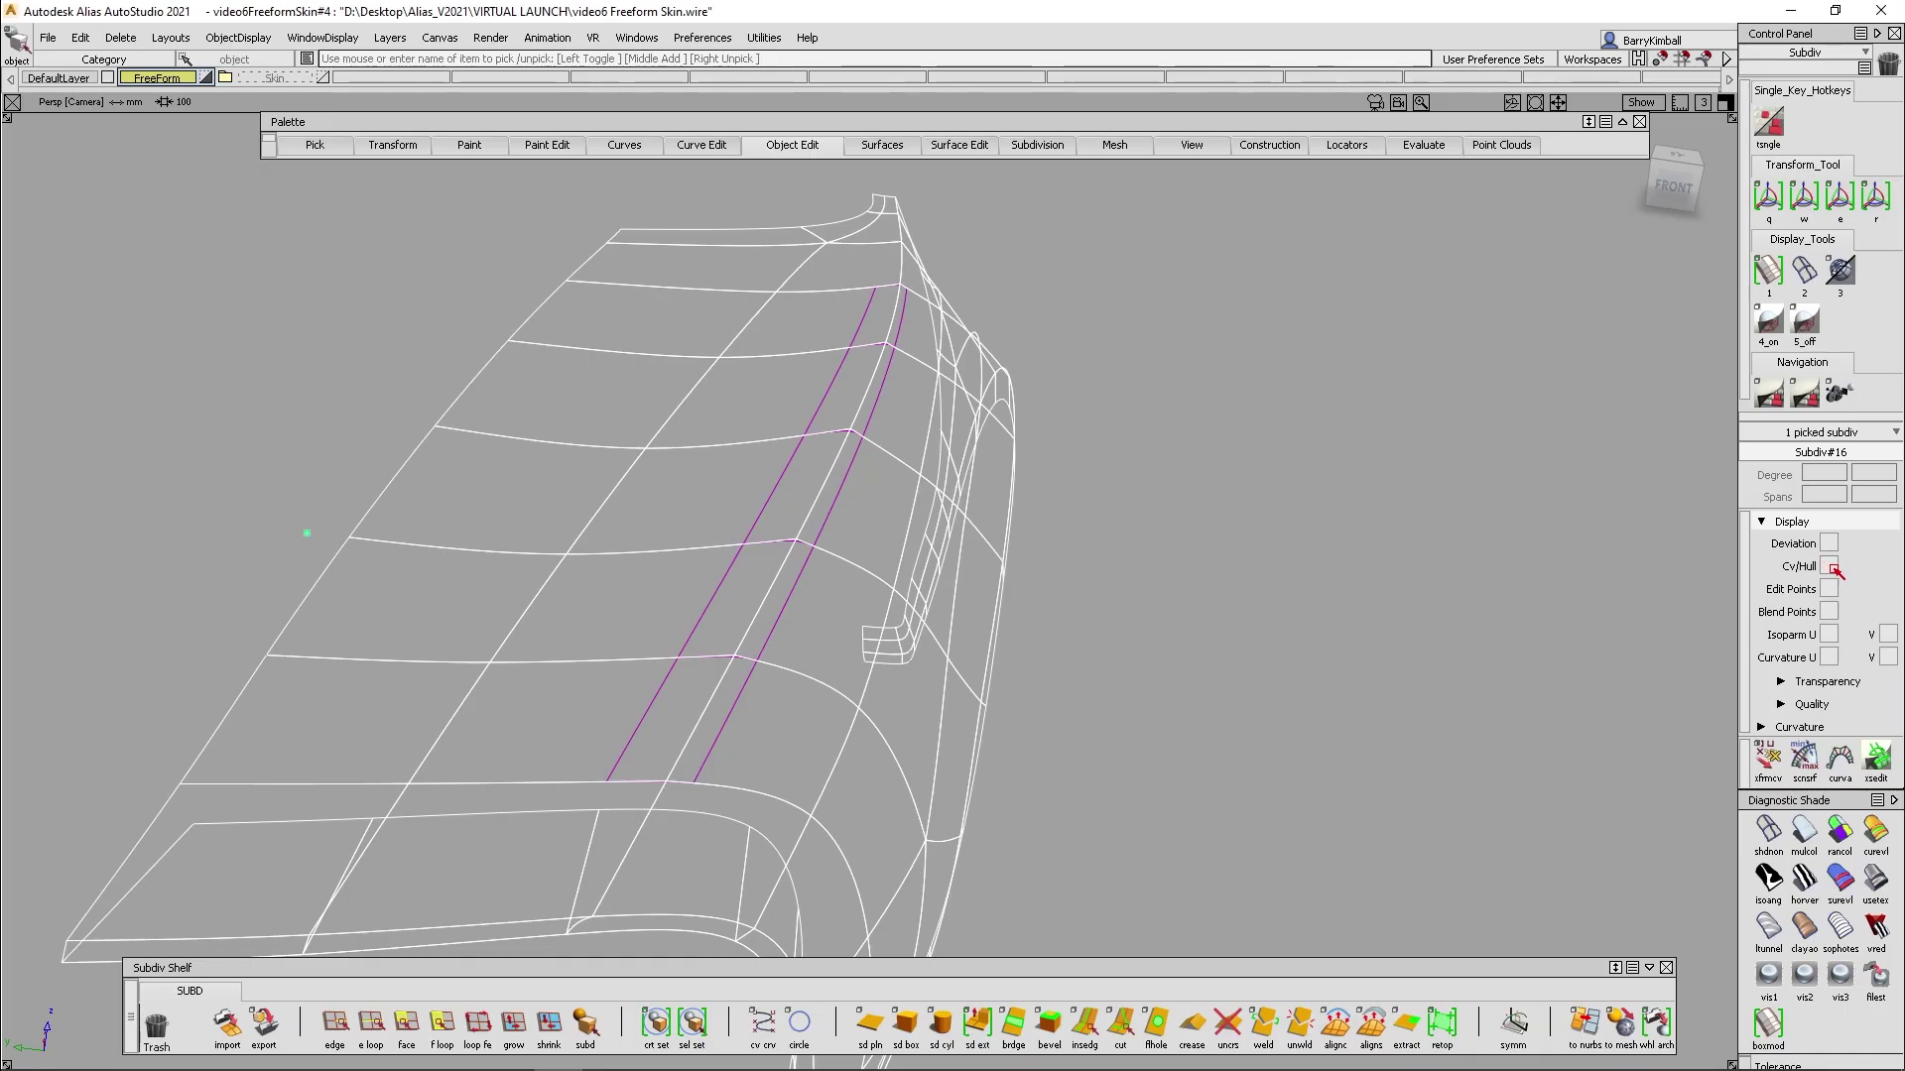
# Display the CVs and hull of the subdivision body and pick a vertex midway along the crease for moving
pyautogui.keyDown('ctrl'); pyautogui.keyDown('shift'); pyautogui.moveTo(807, 589); pyautogui.dragTo(891, 582); pyautogui.keyUp('shift'); pyautogui.keyUp('ctrl')
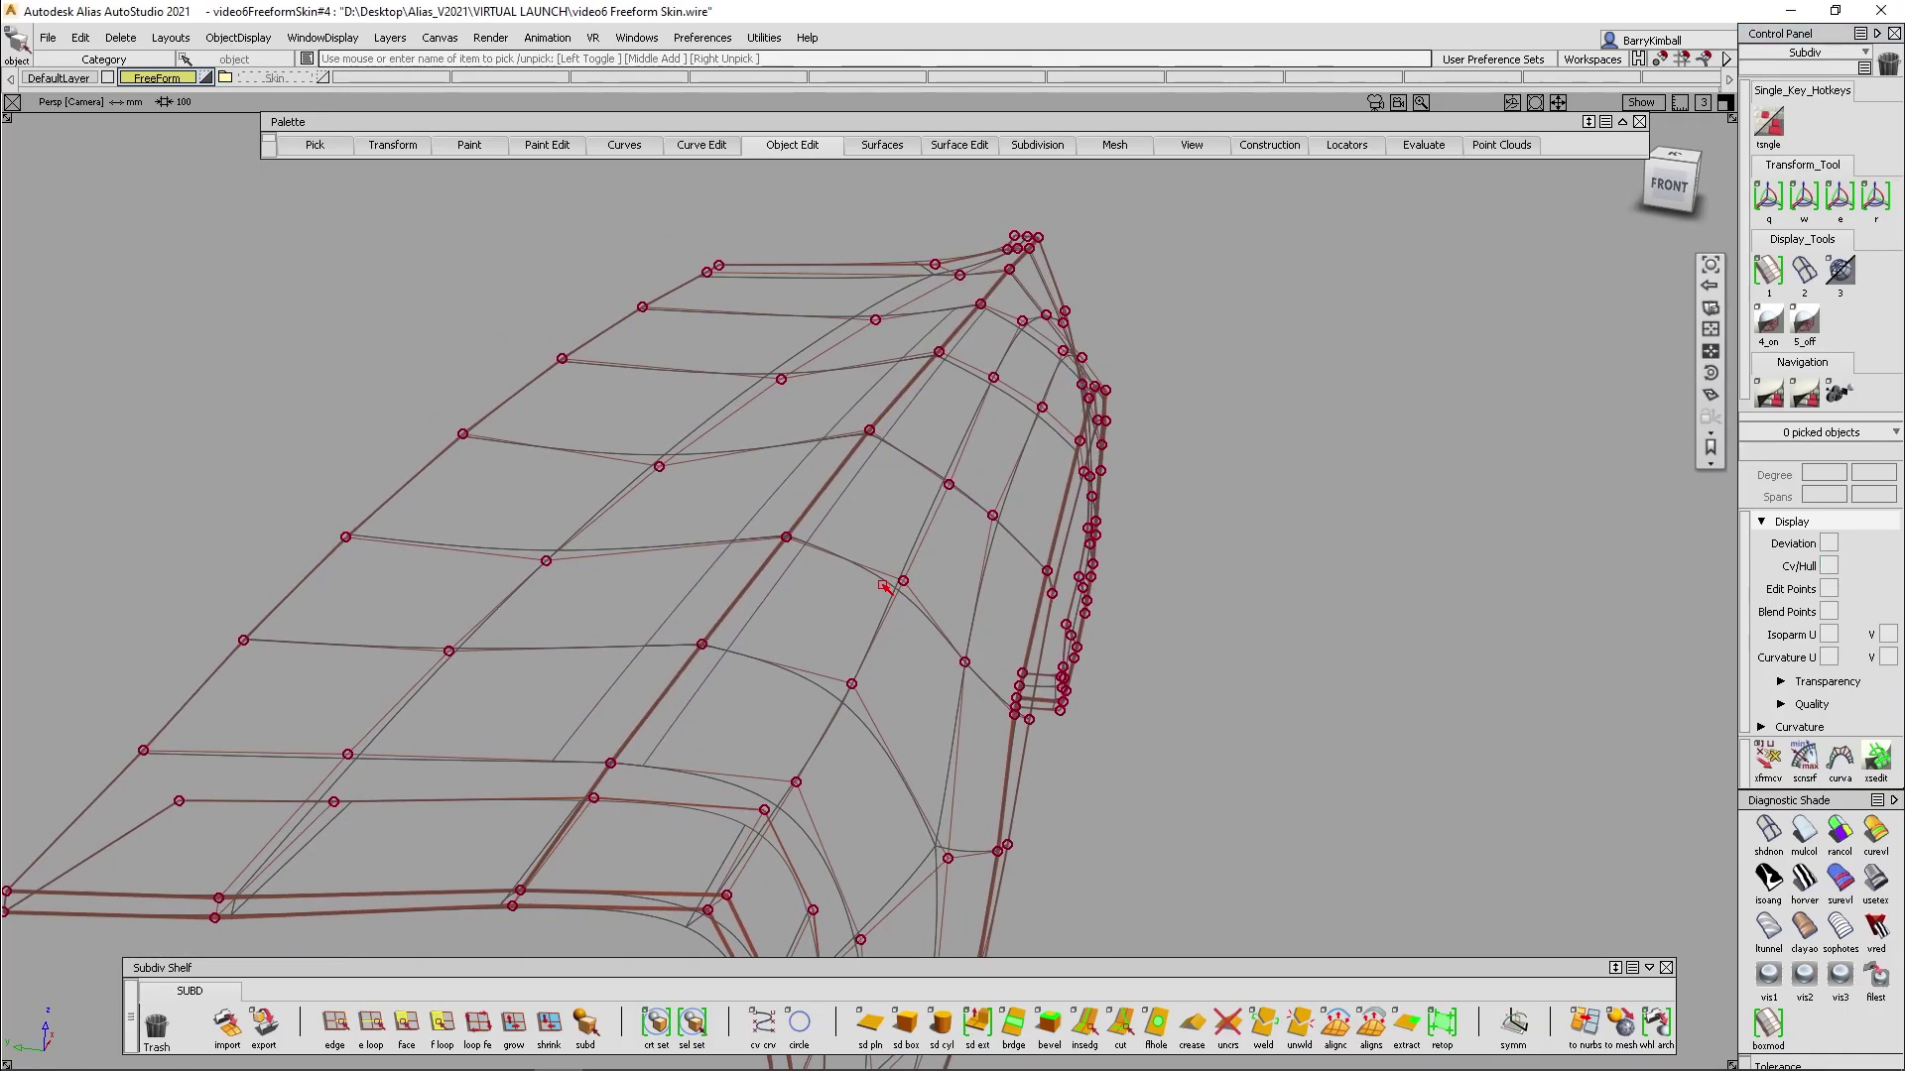
pyautogui.keyDown('alt'); pyautogui.keyDown('shift'); pyautogui.moveTo(891, 583); pyautogui.dragTo(882, 553, button='right'); pyautogui.keyUp('shift'); pyautogui.keyUp('alt')
pyautogui.keyDown('ctrl'); pyautogui.keyDown('shift'); pyautogui.moveTo(777, 541); pyautogui.dragTo(810, 606); pyautogui.keyUp('shift'); pyautogui.keyUp('ctrl')
pyautogui.keyDown('ctrl'); pyautogui.keyDown('shift'); pyautogui.moveTo(843, 676); pyautogui.dragTo(843, 627, button='middle'); pyautogui.keyUp('shift'); pyautogui.keyUp('ctrl')
pyautogui.keyDown('alt'); pyautogui.keyDown('shift'); pyautogui.moveTo(844, 654); pyautogui.dragTo(794, 635, button='right'); pyautogui.keyUp('shift'); pyautogui.keyUp('alt')
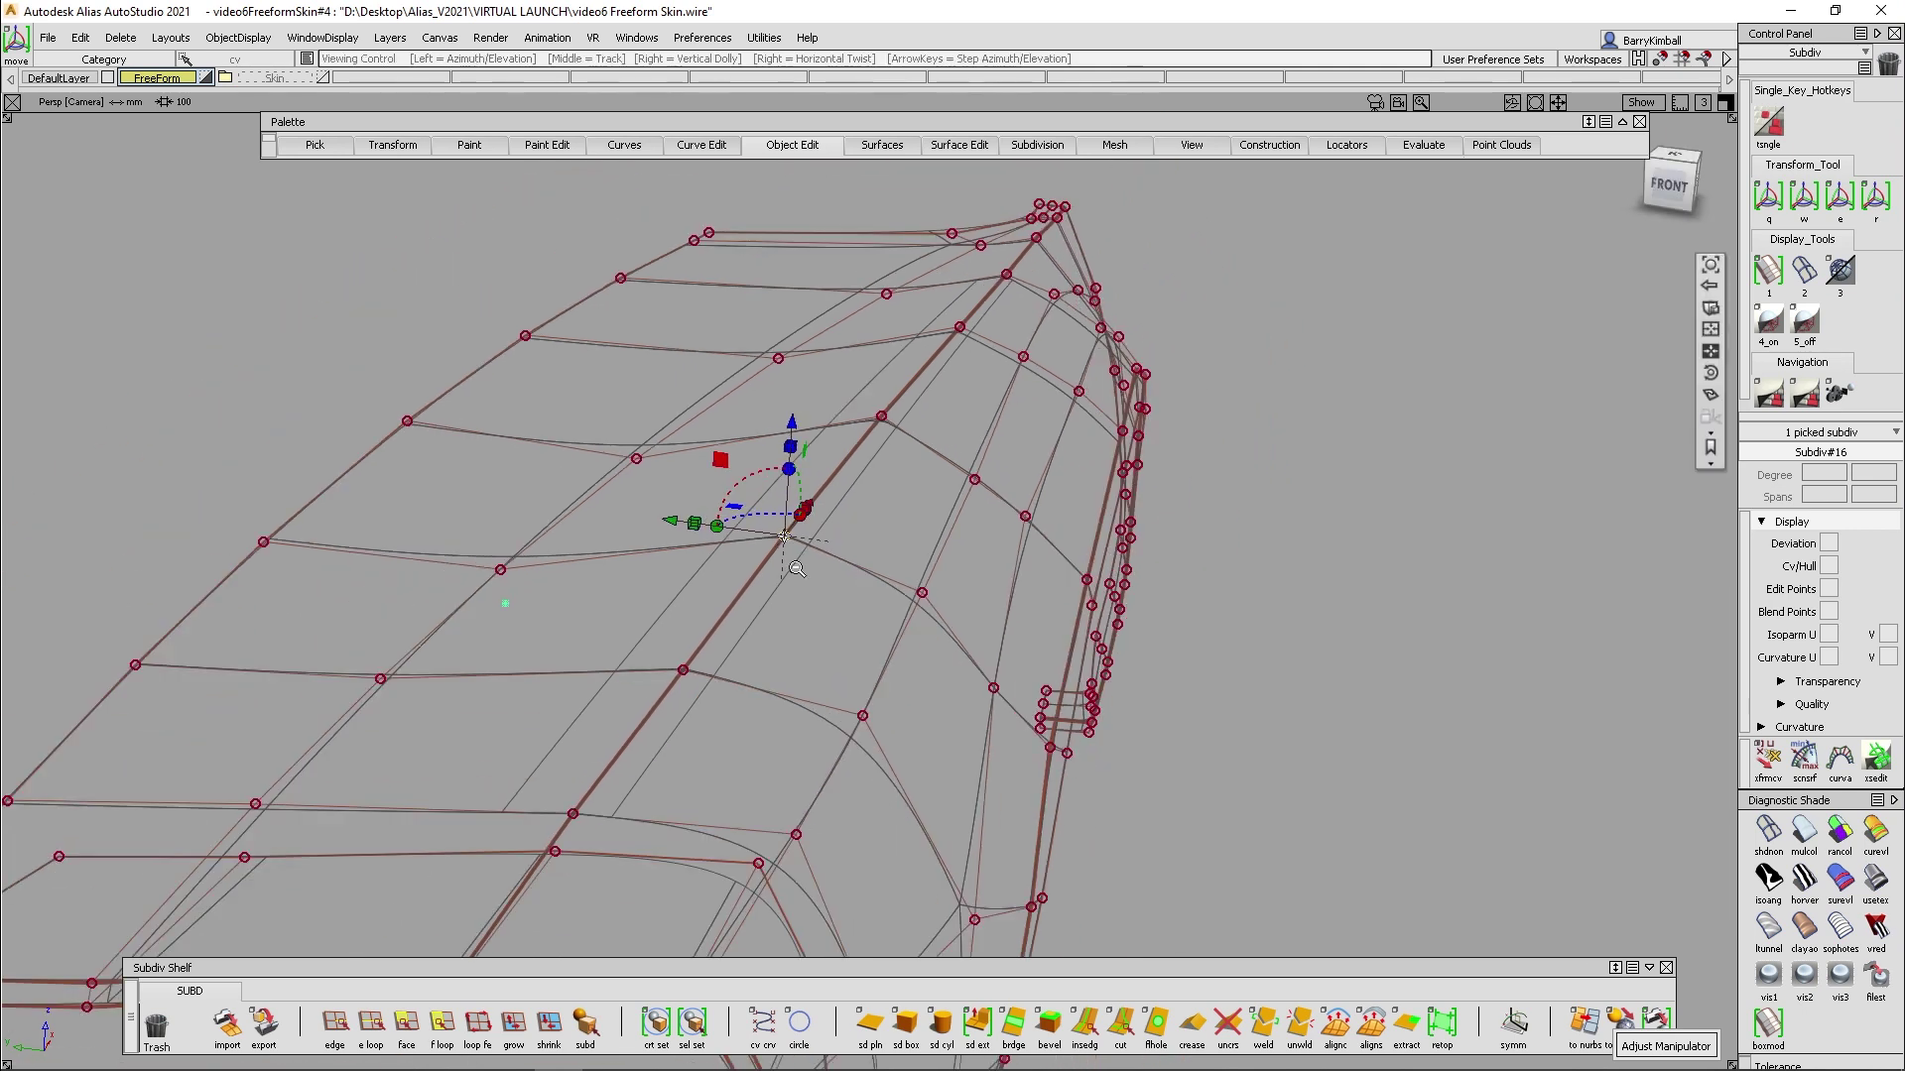
pyautogui.keyDown('alt'); pyautogui.keyDown('shift'); pyautogui.moveTo(793, 635); pyautogui.dragTo(839, 493); pyautogui.keyUp('shift'); pyautogui.keyUp('alt')
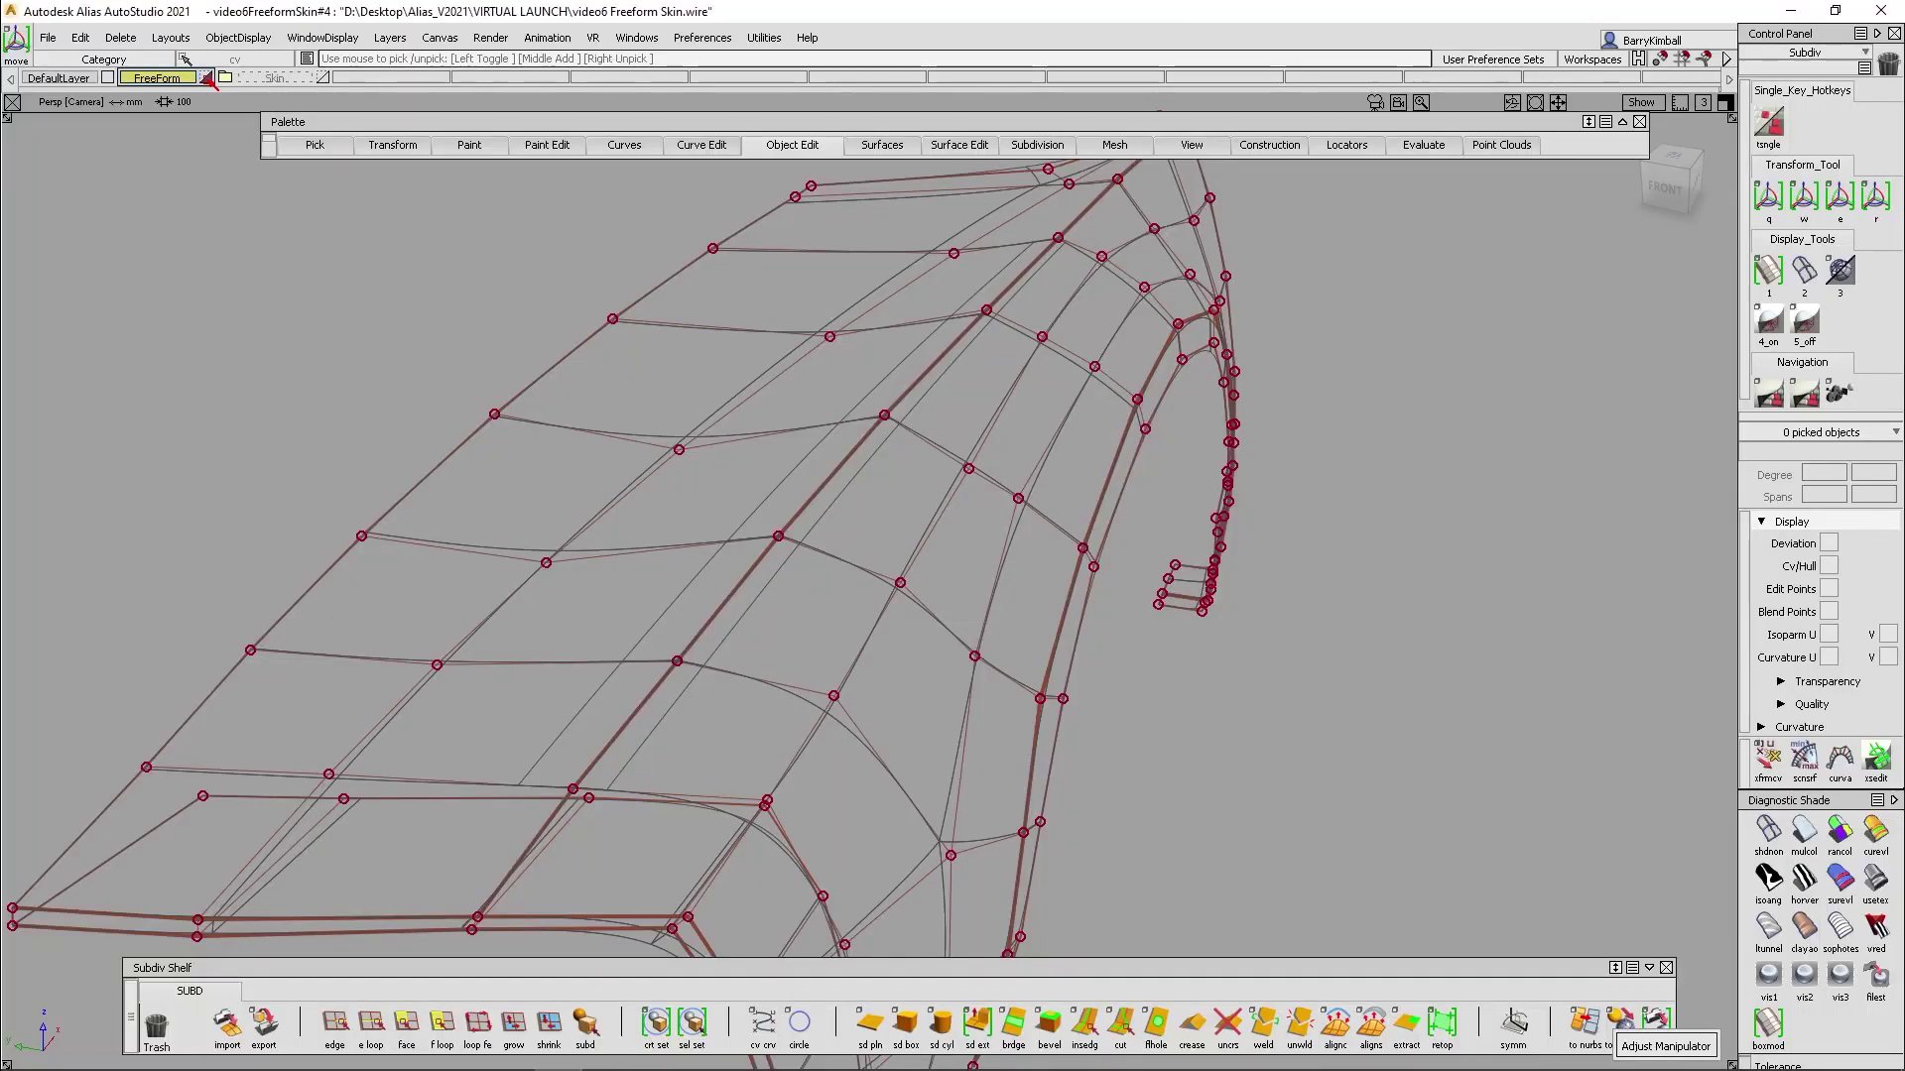
# Hide the FreeForm layer and show the Skin layer, framing the wheel arch
pyautogui.click(206, 78)
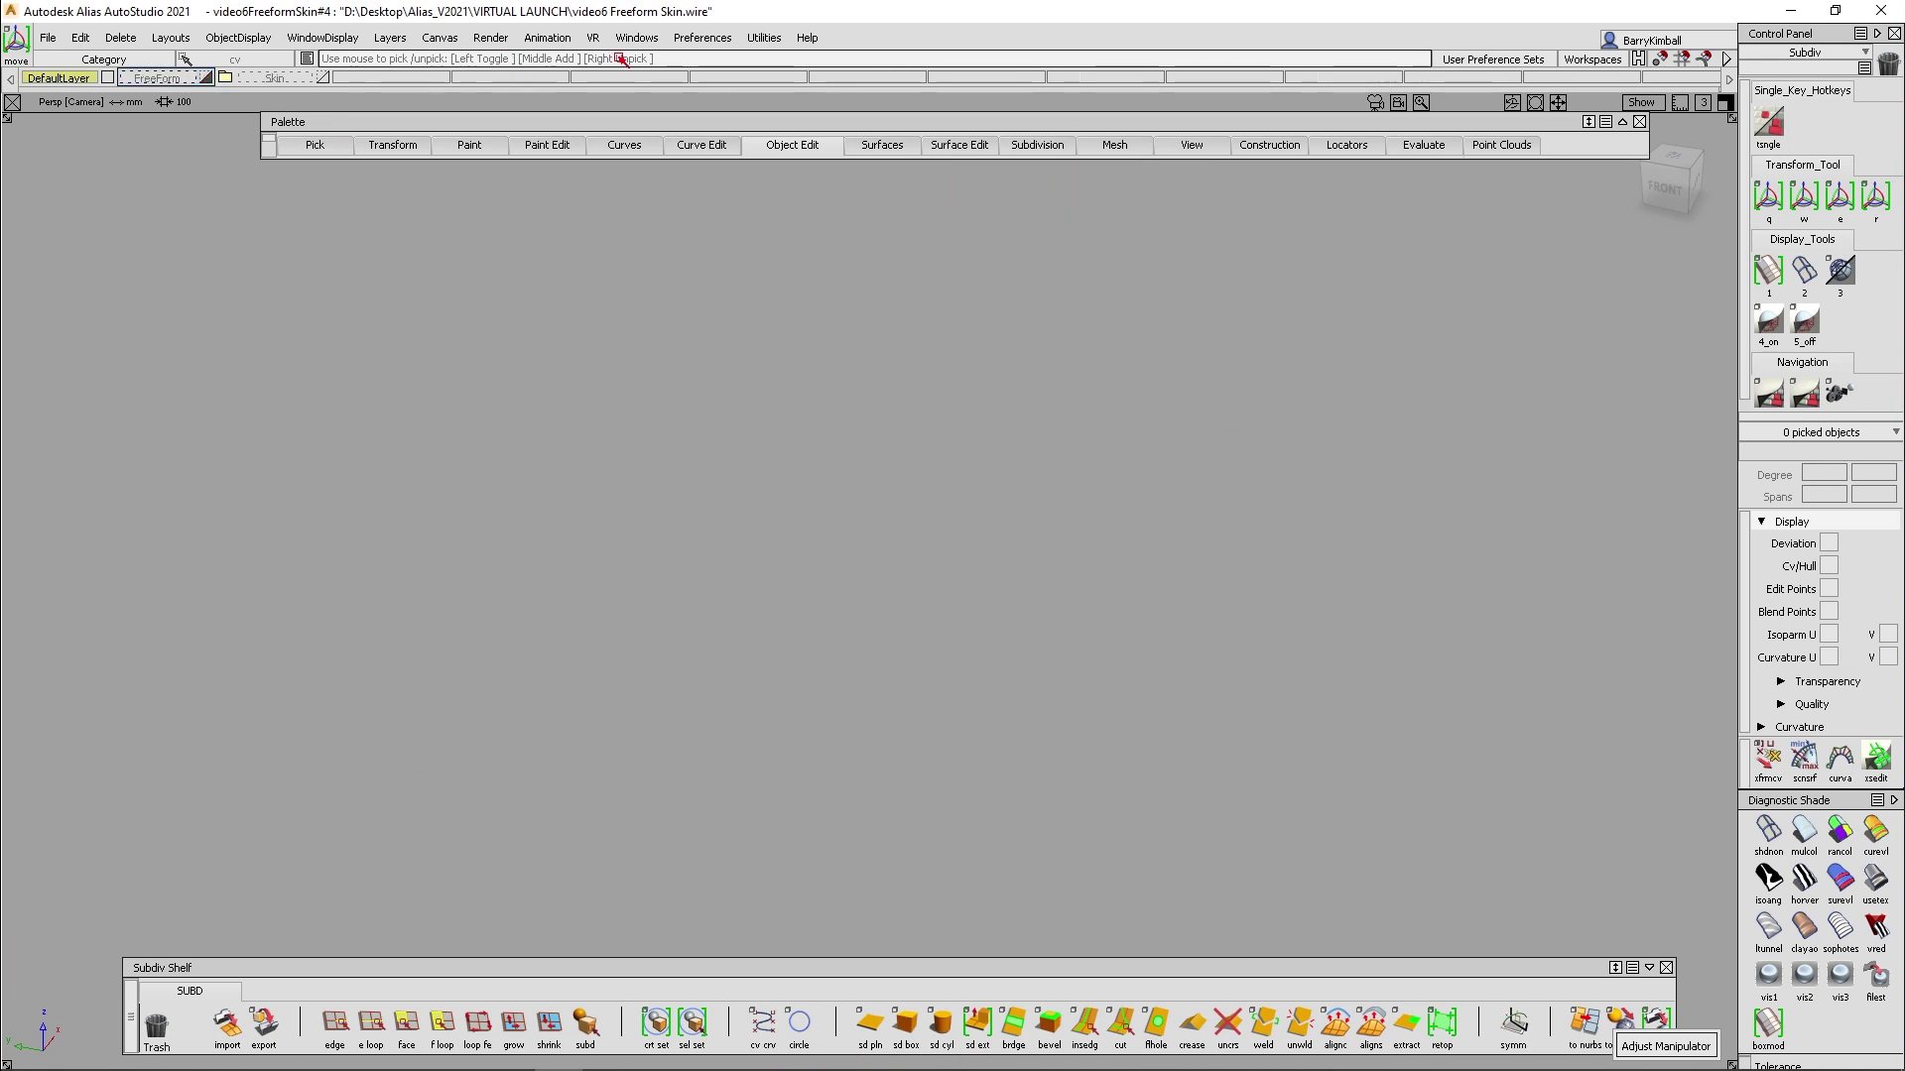
pyautogui.click(325, 78)
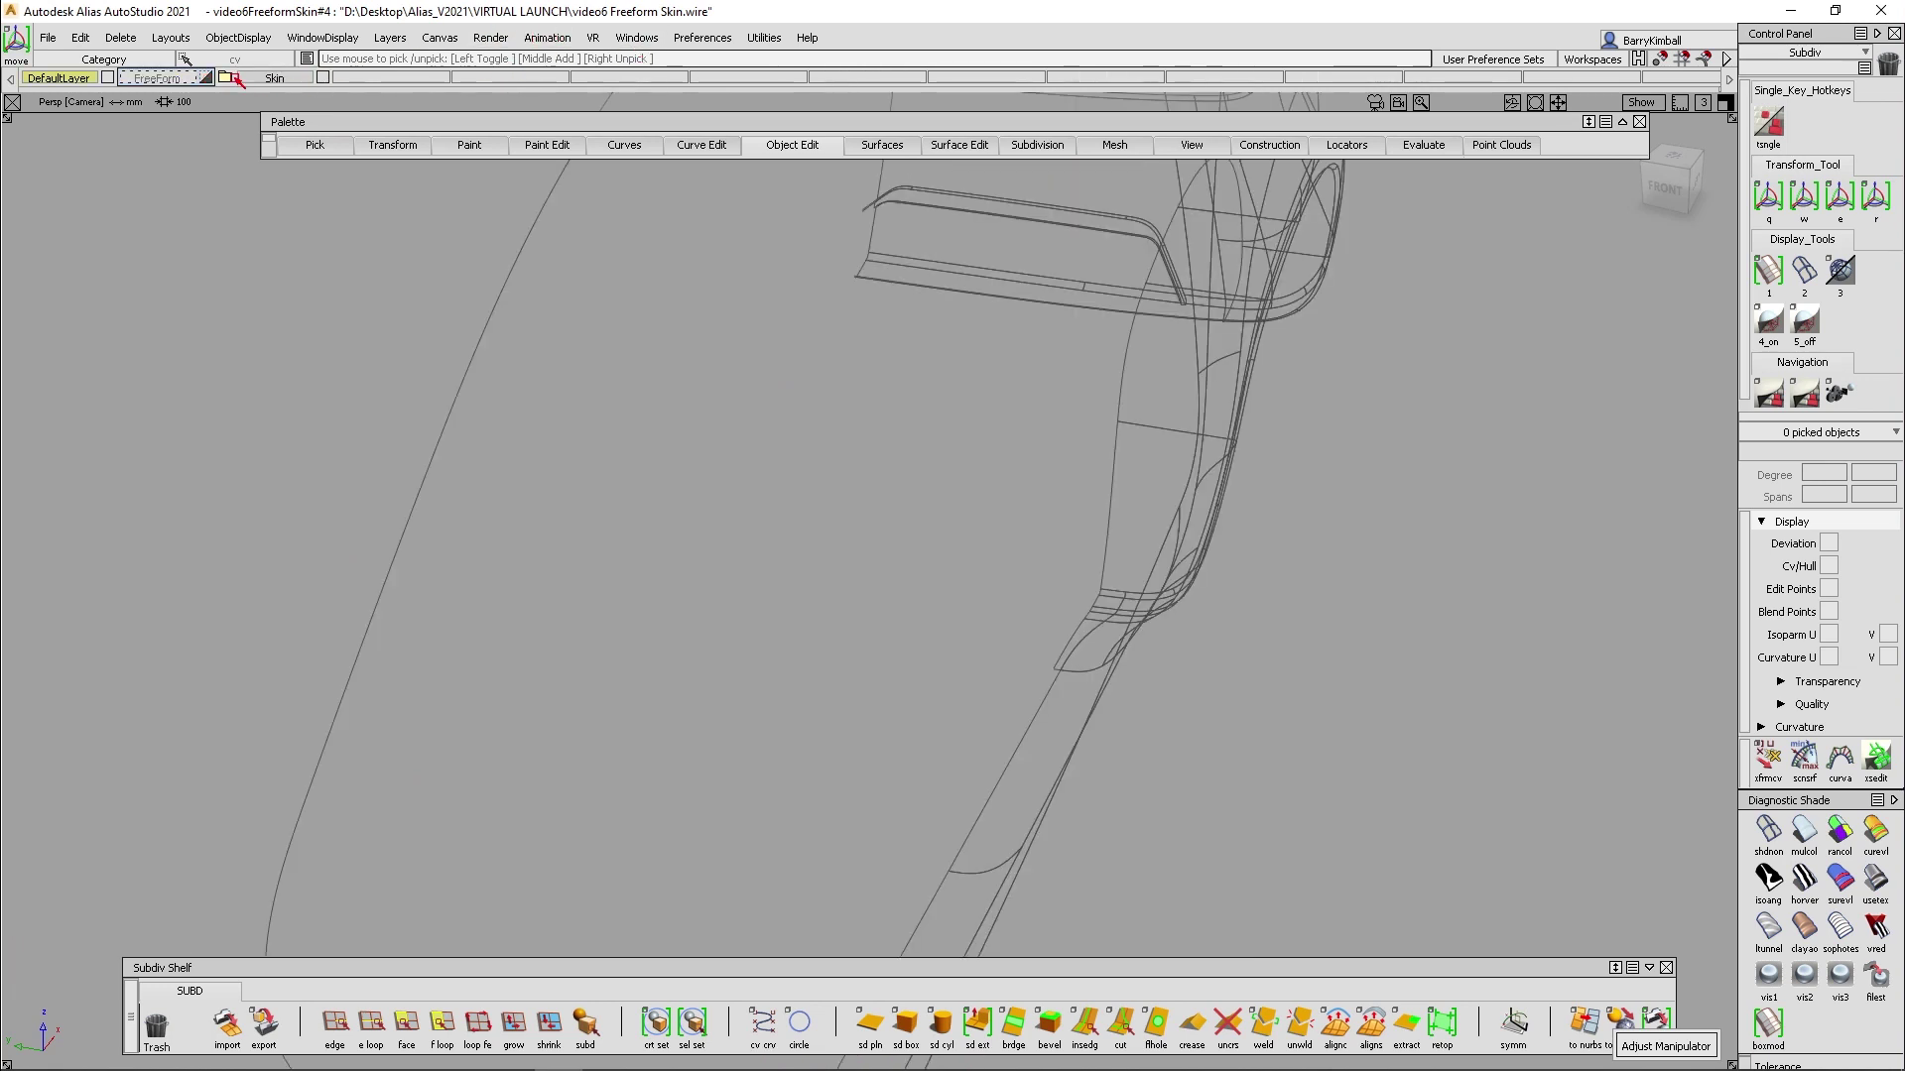
pyautogui.keyDown('alt'); pyautogui.keyDown('shift'); pyautogui.moveTo(1181, 537); pyautogui.dragTo(574, 336); pyautogui.keyUp('shift'); pyautogui.keyUp('alt')
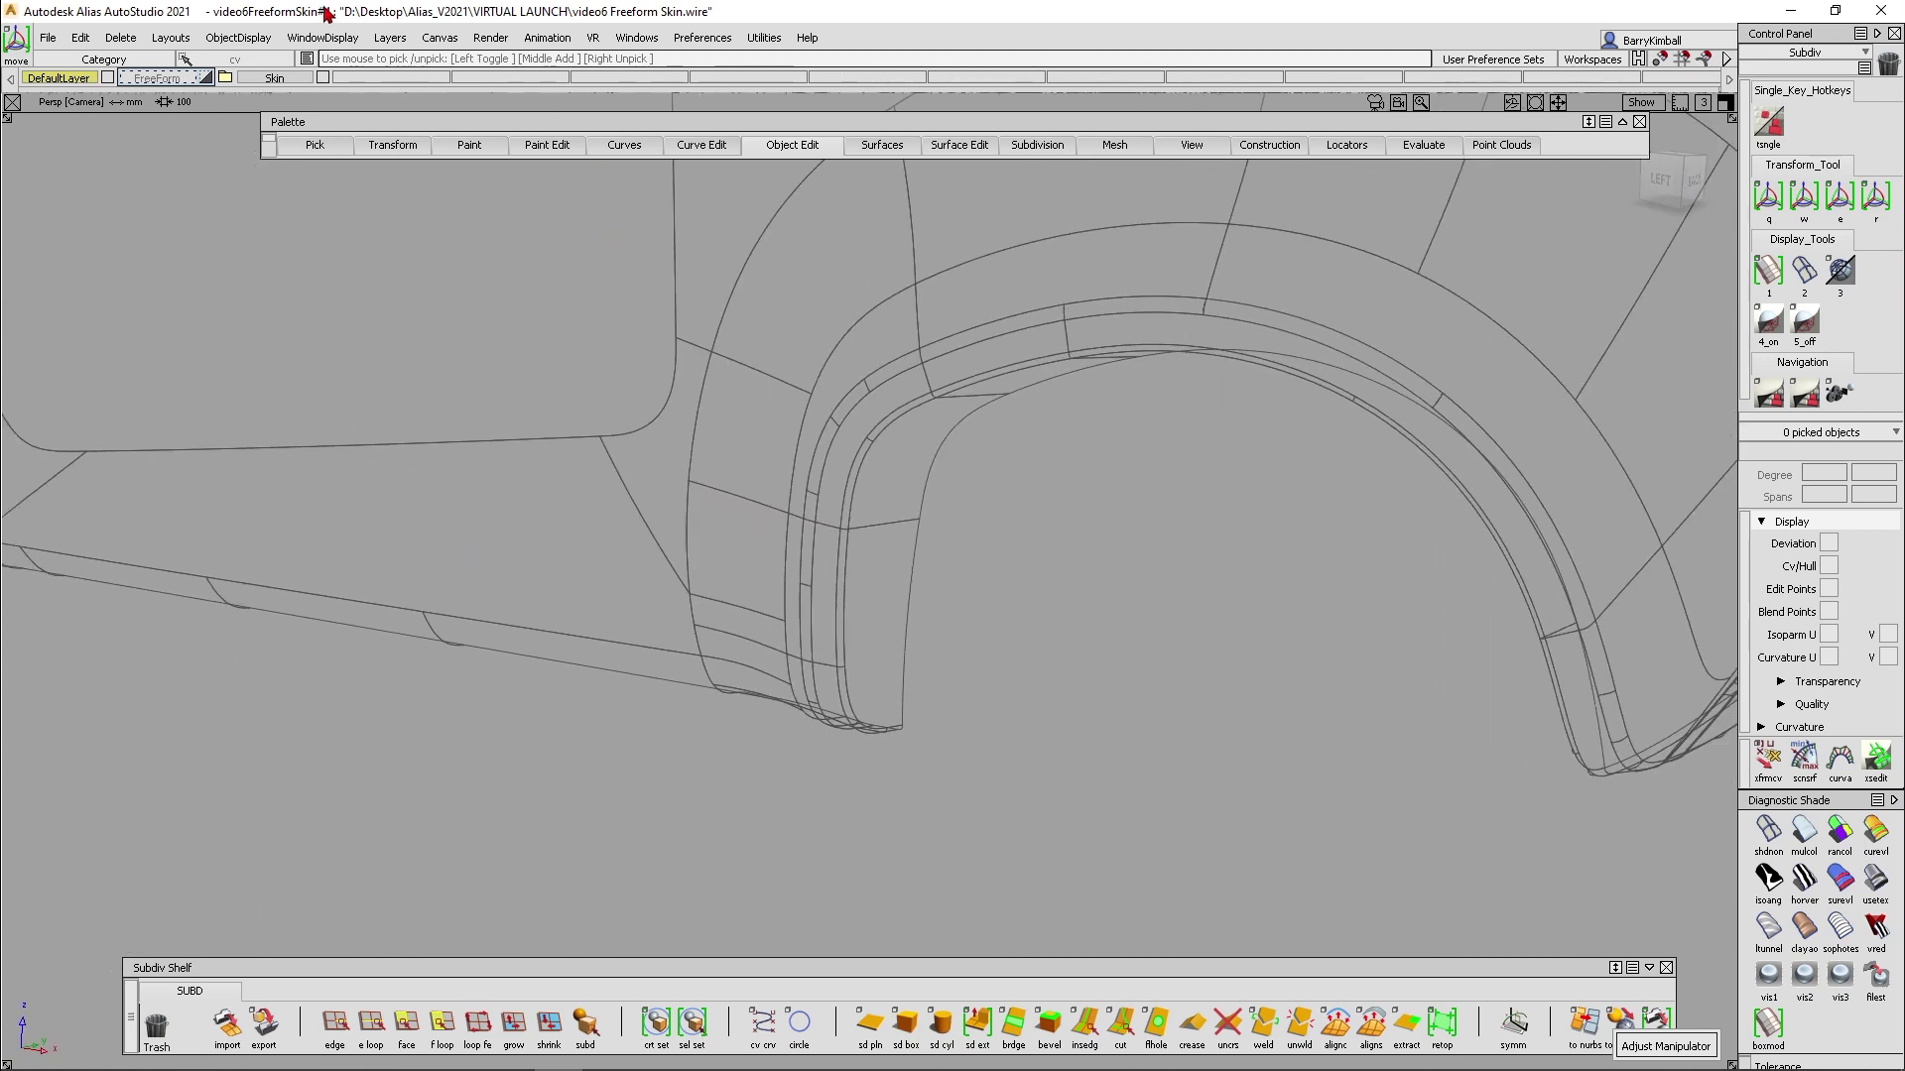
# Turn on shaded display for the body and bring the whole wheel arch into view
pyautogui.click(327, 40)
pyautogui.click(351, 109)
pyautogui.moveTo(1246, 532)
pyautogui.keyDown('alt'); pyautogui.keyDown('shift'); pyautogui.mouseDown()
pyautogui.moveTo(1187, 467)
pyautogui.moveTo(1059, 498)
pyautogui.mouseUp(); pyautogui.keyUp('shift'); pyautogui.keyUp('alt')
pyautogui.keyDown('alt'); pyautogui.keyDown('shift'); pyautogui.moveTo(1059, 498); pyautogui.dragTo(905, 542, button='middle'); pyautogui.keyUp('shift'); pyautogui.keyUp('alt')
pyautogui.moveTo(931, 442)
pyautogui.keyDown('alt'); pyautogui.keyDown('shift'); pyautogui.mouseDown()
pyautogui.moveTo(956, 464)
pyautogui.moveTo(1012, 434)
pyautogui.moveTo(962, 463)
pyautogui.mouseUp(); pyautogui.keyUp('shift'); pyautogui.keyUp('alt')
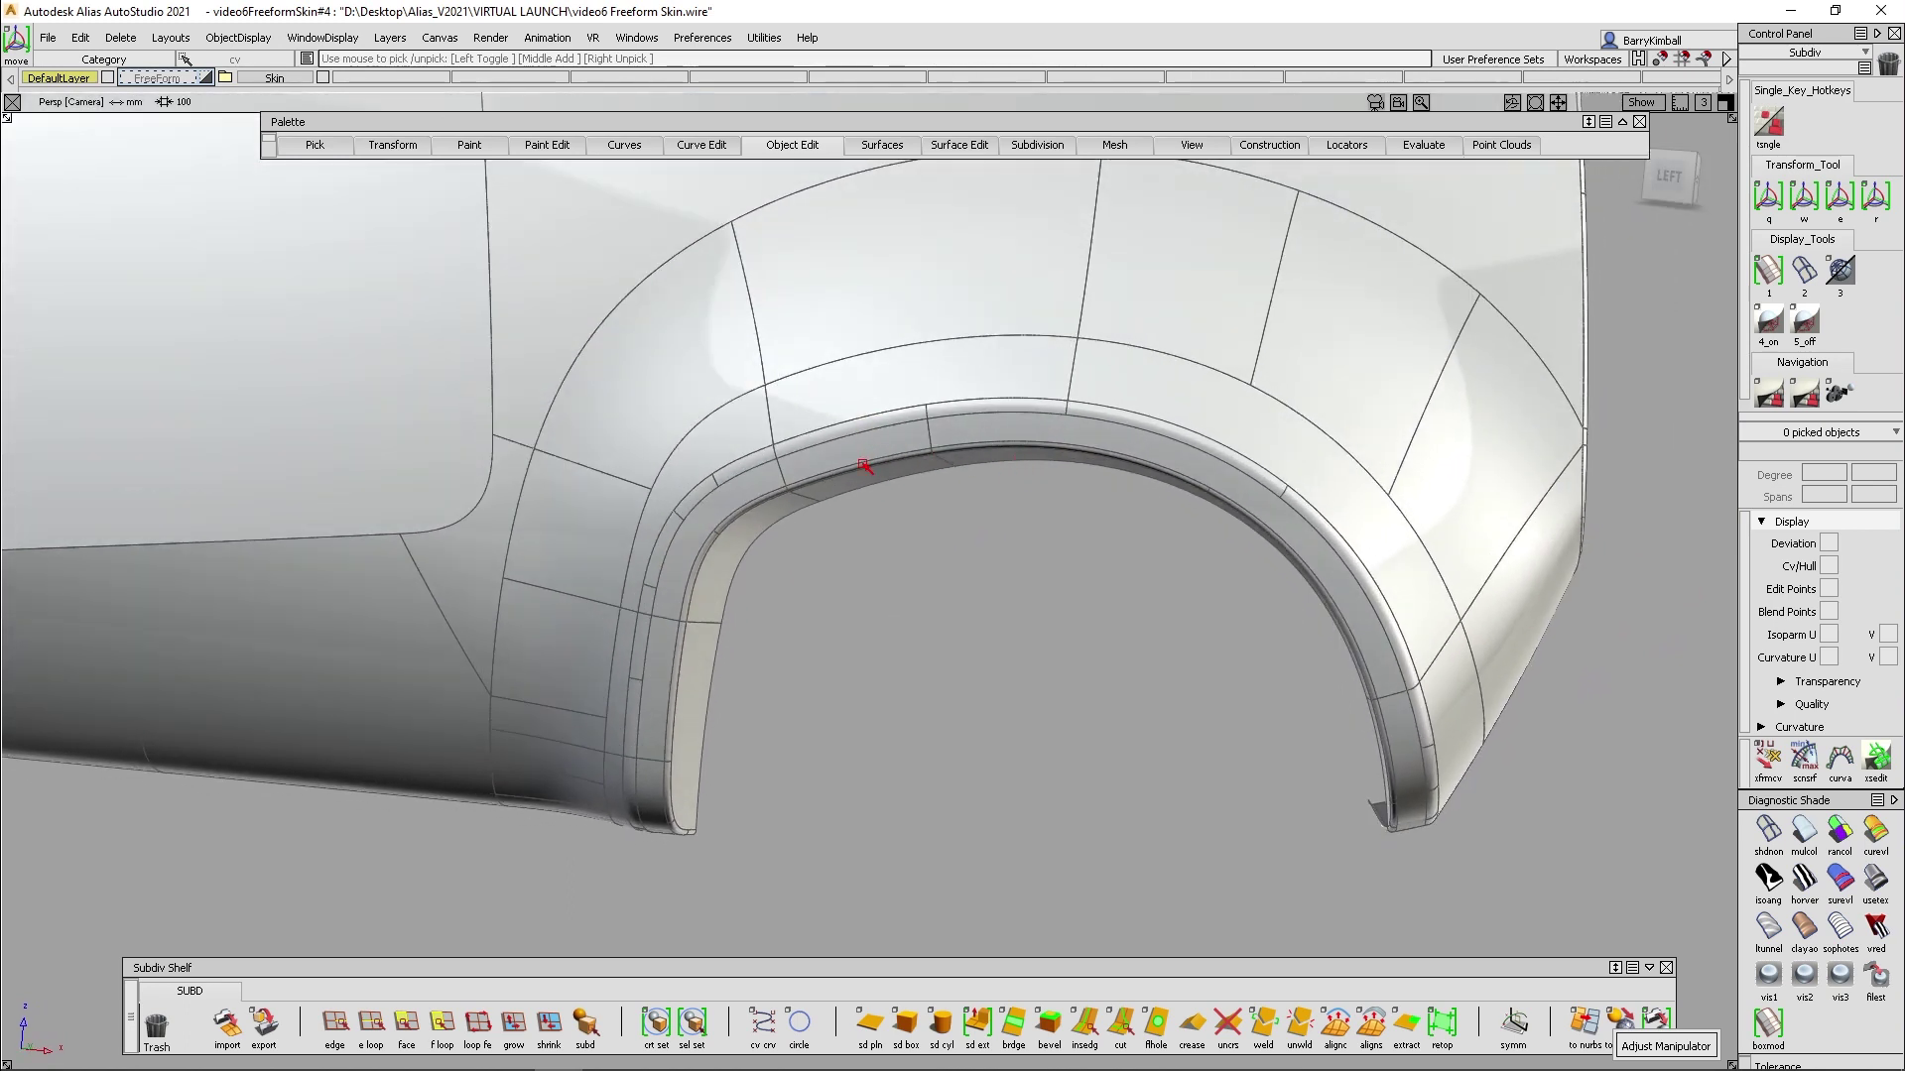
# Examine the wheel arch lip and its inner flange surfaces from several angles
pyautogui.keyDown('ctrl'); pyautogui.keyDown('shift'); pyautogui.click(910, 433); pyautogui.keyUp('shift'); pyautogui.keyUp('ctrl')
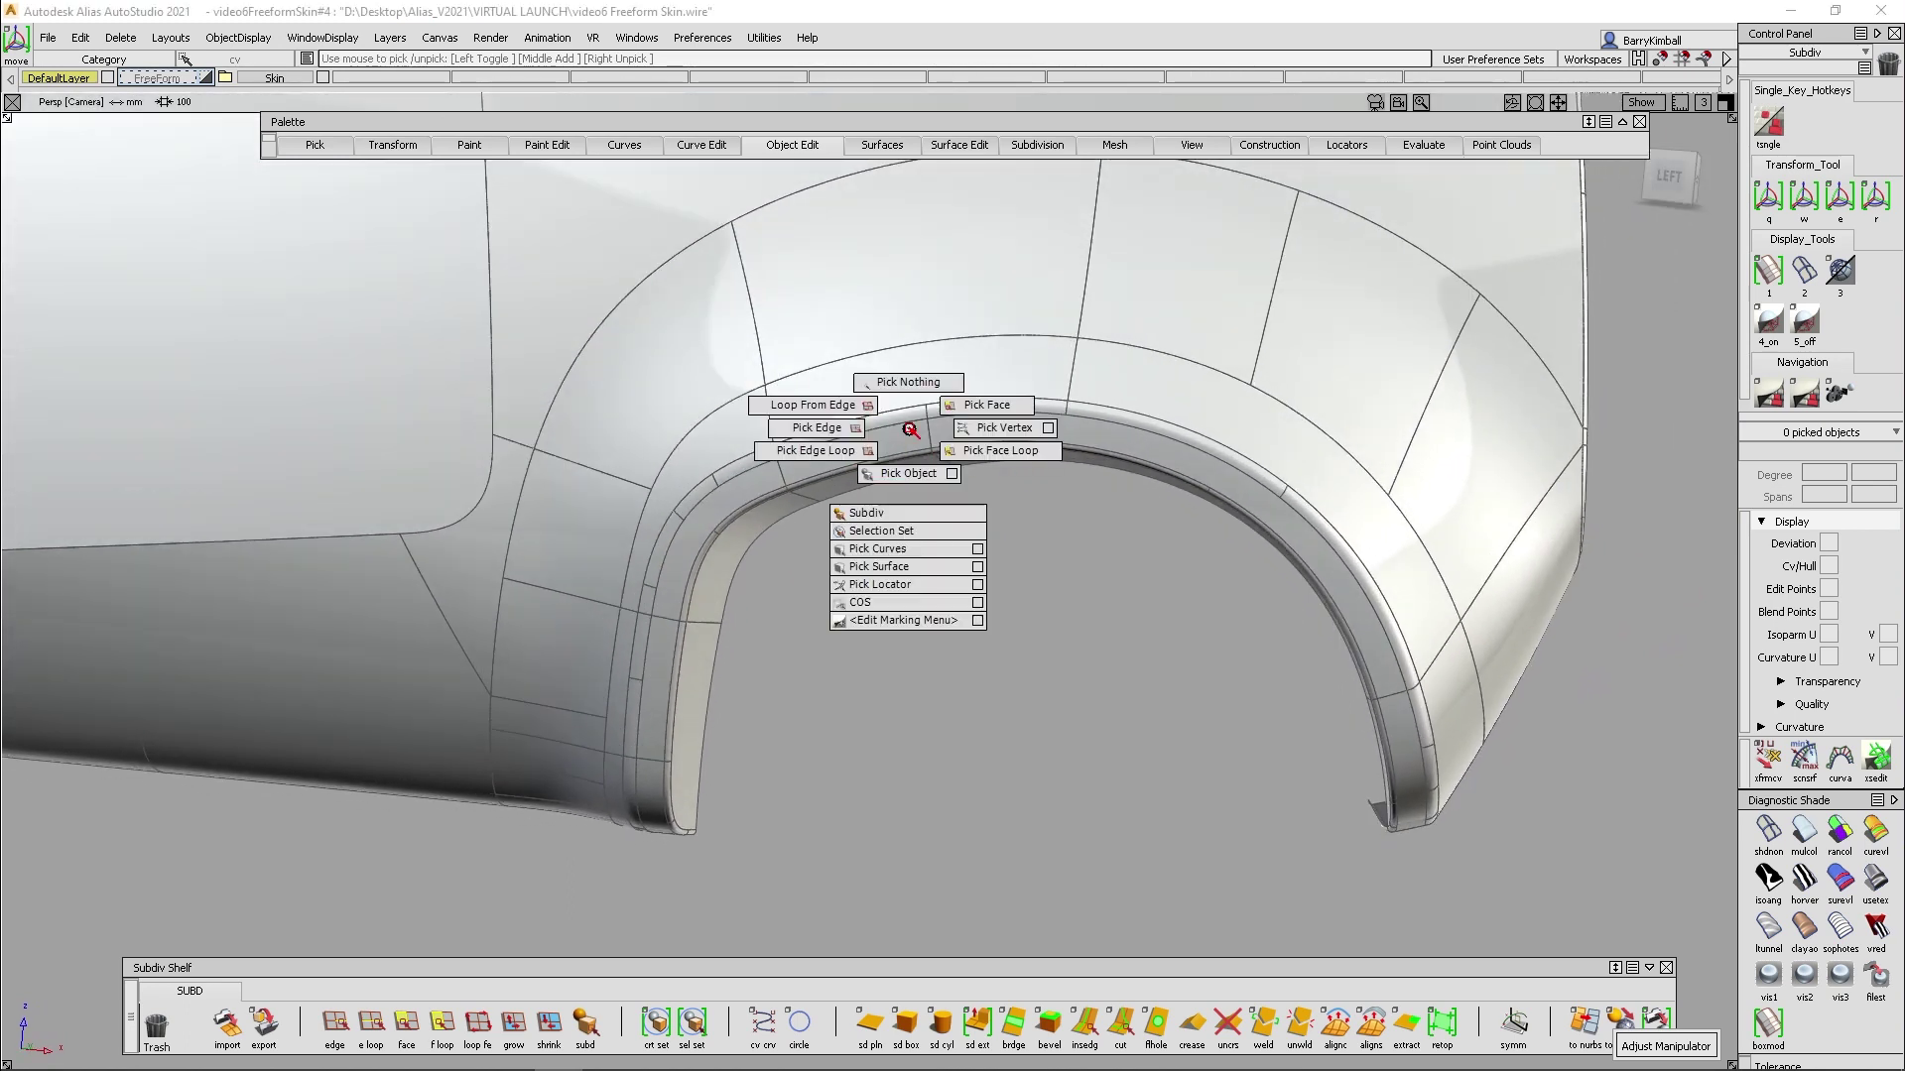
pyautogui.keyDown('ctrl'); pyautogui.keyDown('shift'); pyautogui.click(914, 557); pyautogui.keyUp('shift'); pyautogui.keyUp('ctrl')
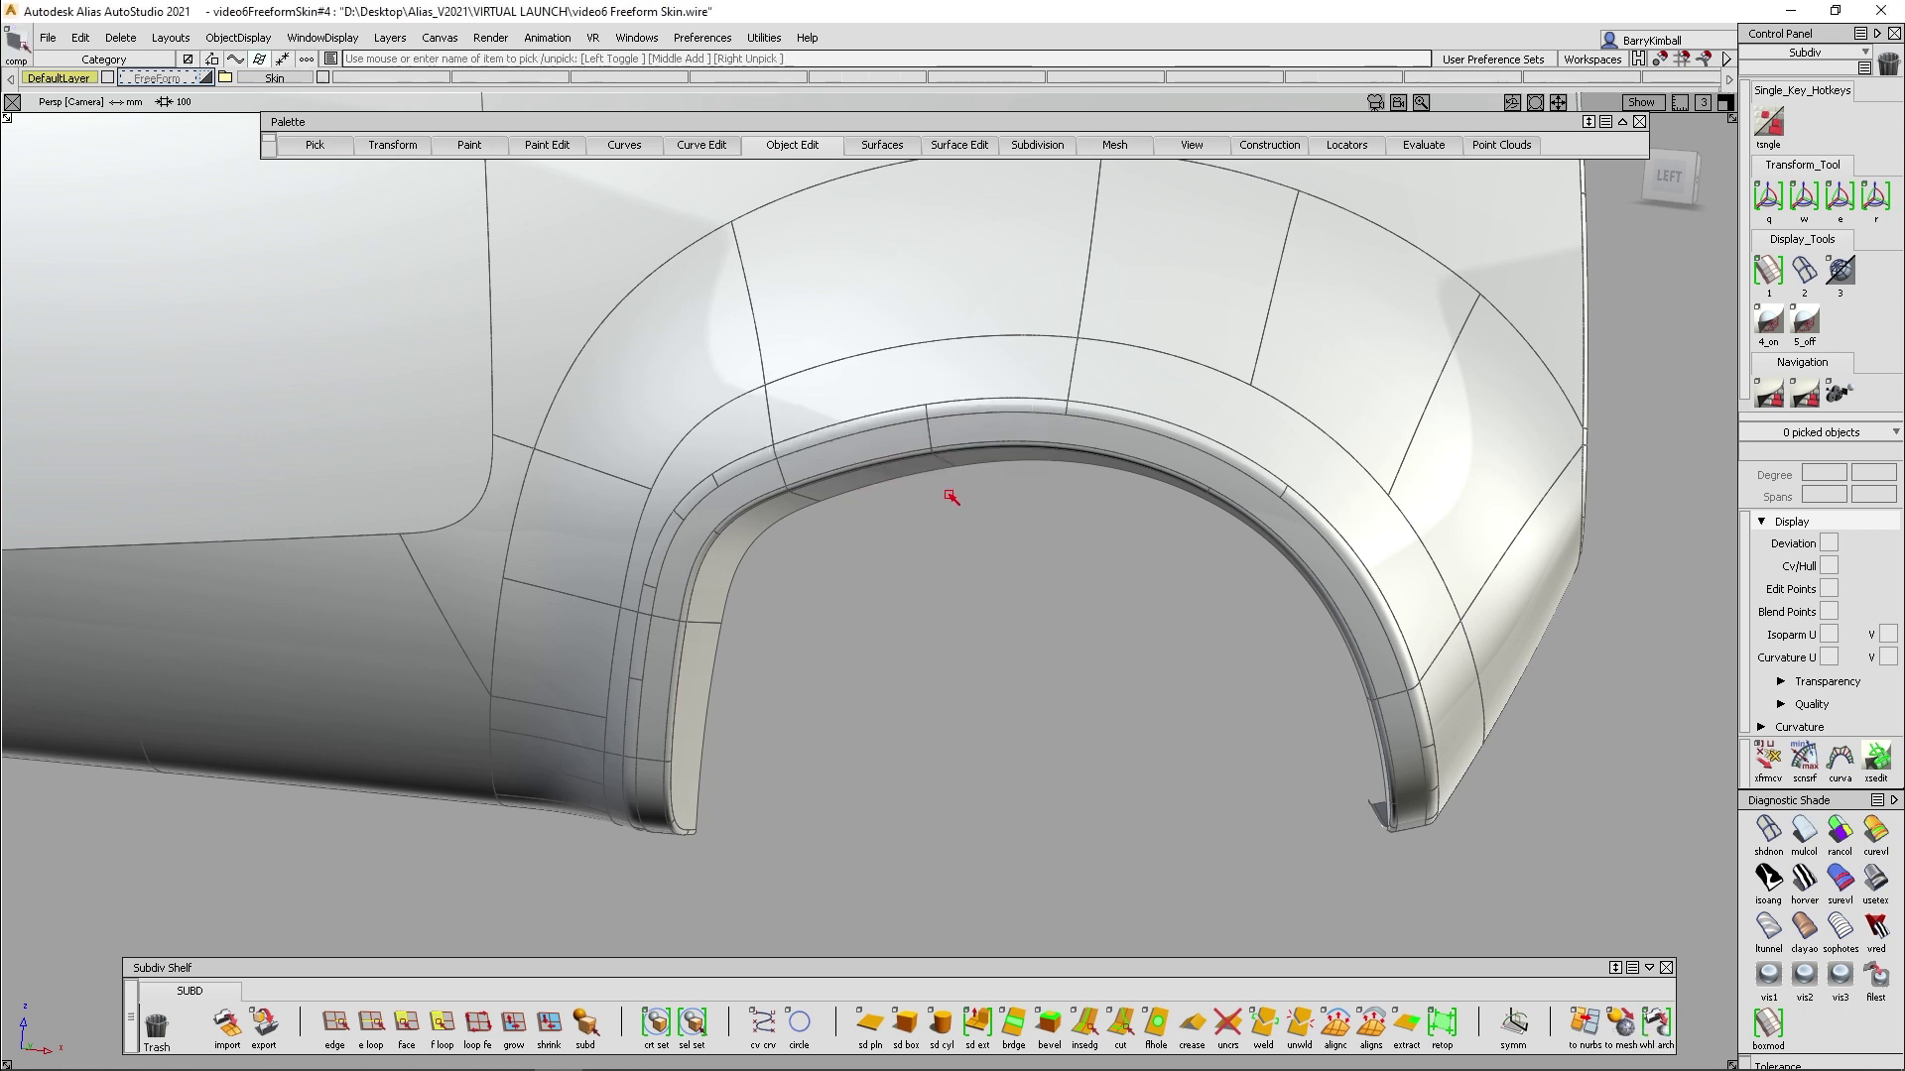
pyautogui.click(975, 438)
pyautogui.click(975, 435)
pyautogui.keyDown('alt'); pyautogui.keyDown('shift'); pyautogui.moveTo(991, 518); pyautogui.dragTo(1007, 607, button='right'); pyautogui.keyUp('shift'); pyautogui.keyUp('alt')
pyautogui.keyDown('alt'); pyautogui.keyDown('shift'); pyautogui.moveTo(1007, 607); pyautogui.dragTo(1045, 562); pyautogui.keyUp('shift'); pyautogui.keyUp('alt')
pyautogui.keyDown('alt'); pyautogui.keyDown('shift'); pyautogui.moveTo(1046, 563); pyautogui.dragTo(1033, 539, button='right'); pyautogui.keyUp('shift'); pyautogui.keyUp('alt')
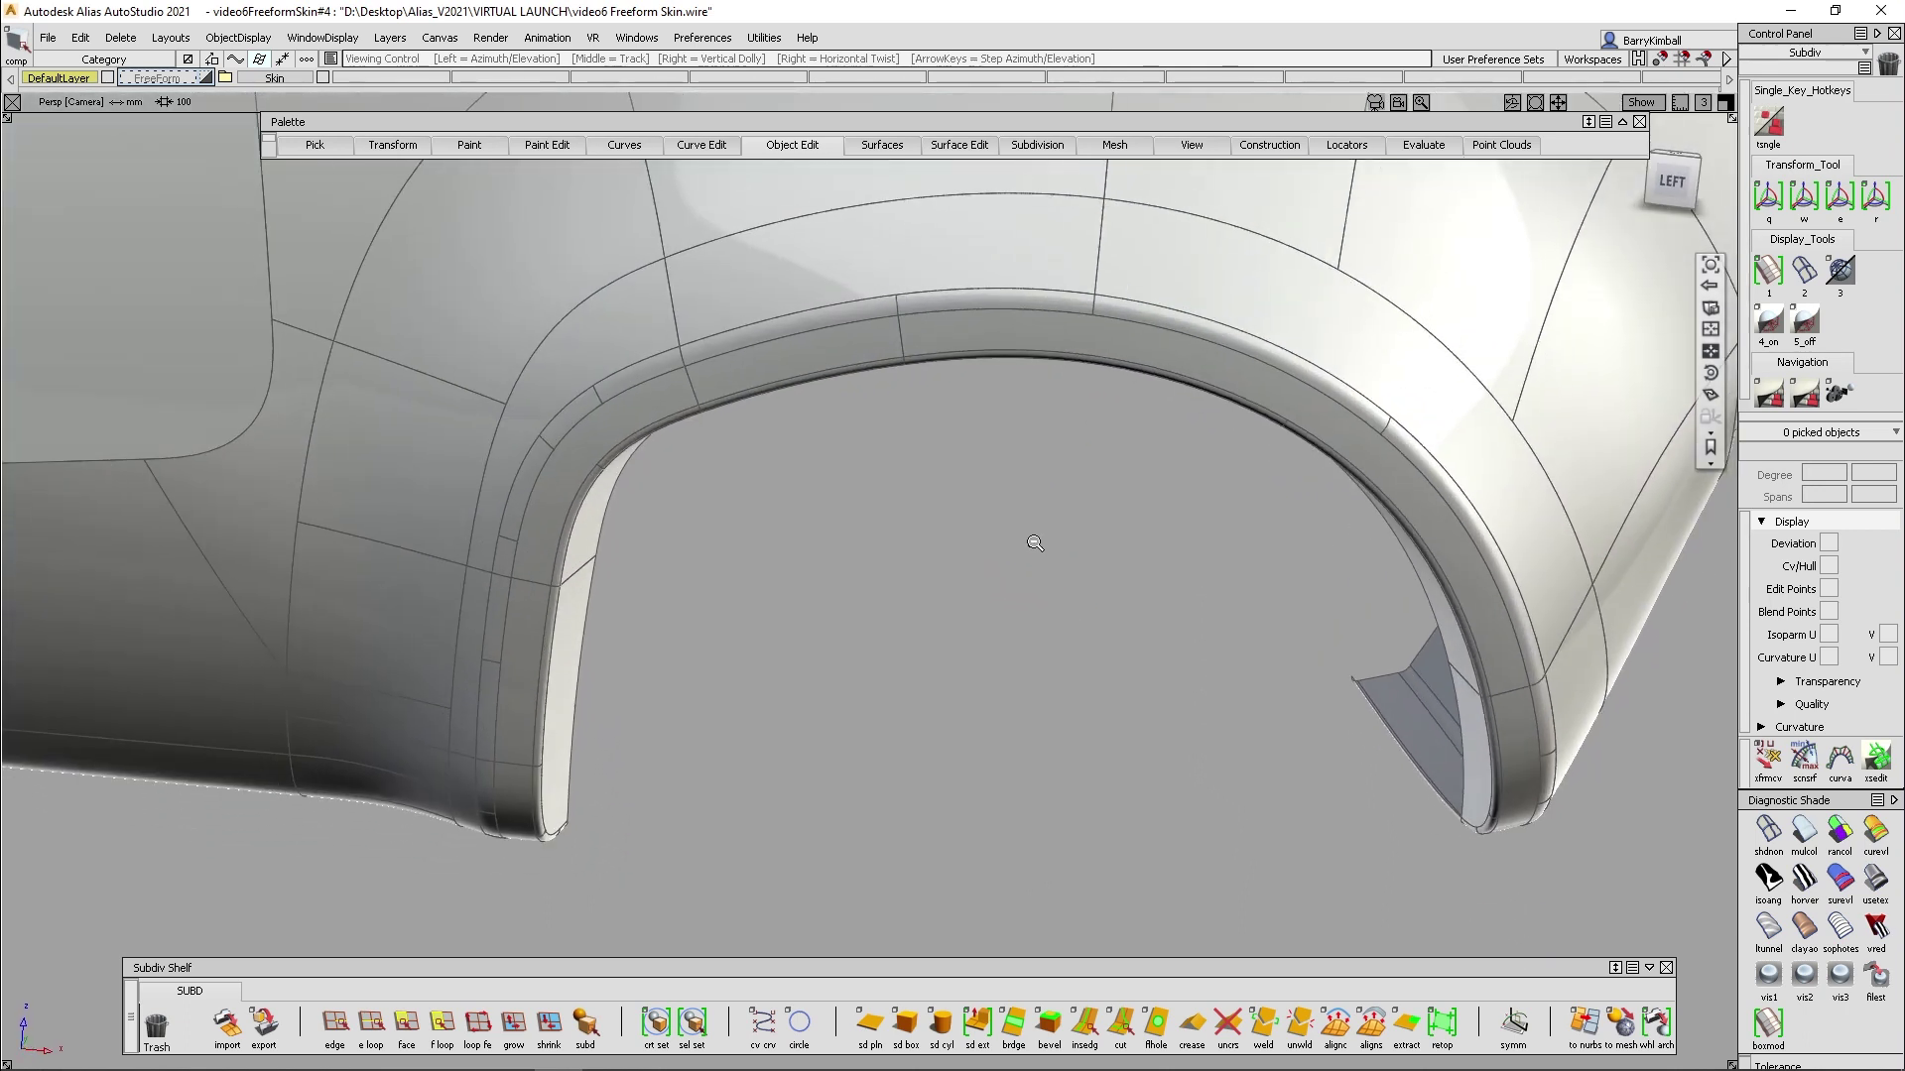
pyautogui.keyDown('alt'); pyautogui.keyDown('shift'); pyautogui.moveTo(1033, 540); pyautogui.dragTo(1008, 476); pyautogui.keyUp('shift'); pyautogui.keyUp('alt')
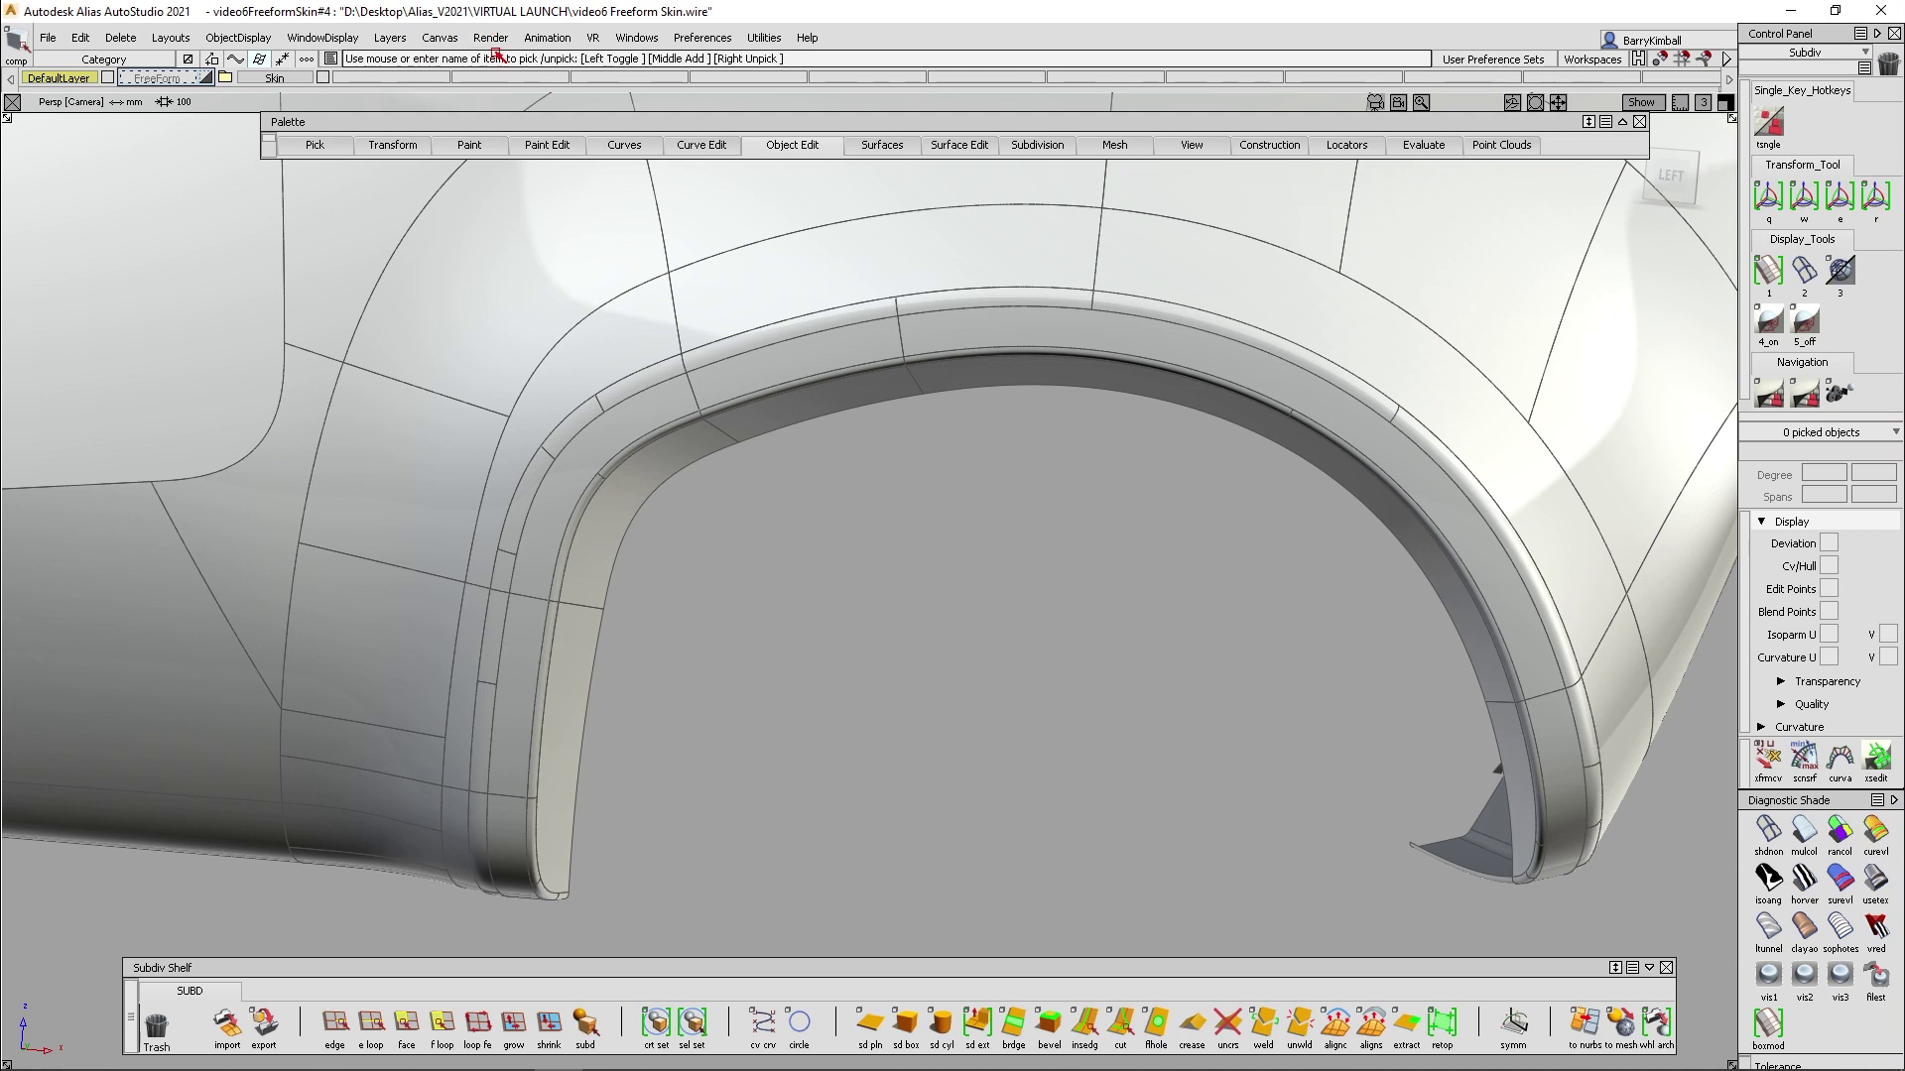
# Open the Multi-lister's shader list, view the PAINT shader and close the list
pyautogui.click(491, 39)
pyautogui.moveTo(526, 91)
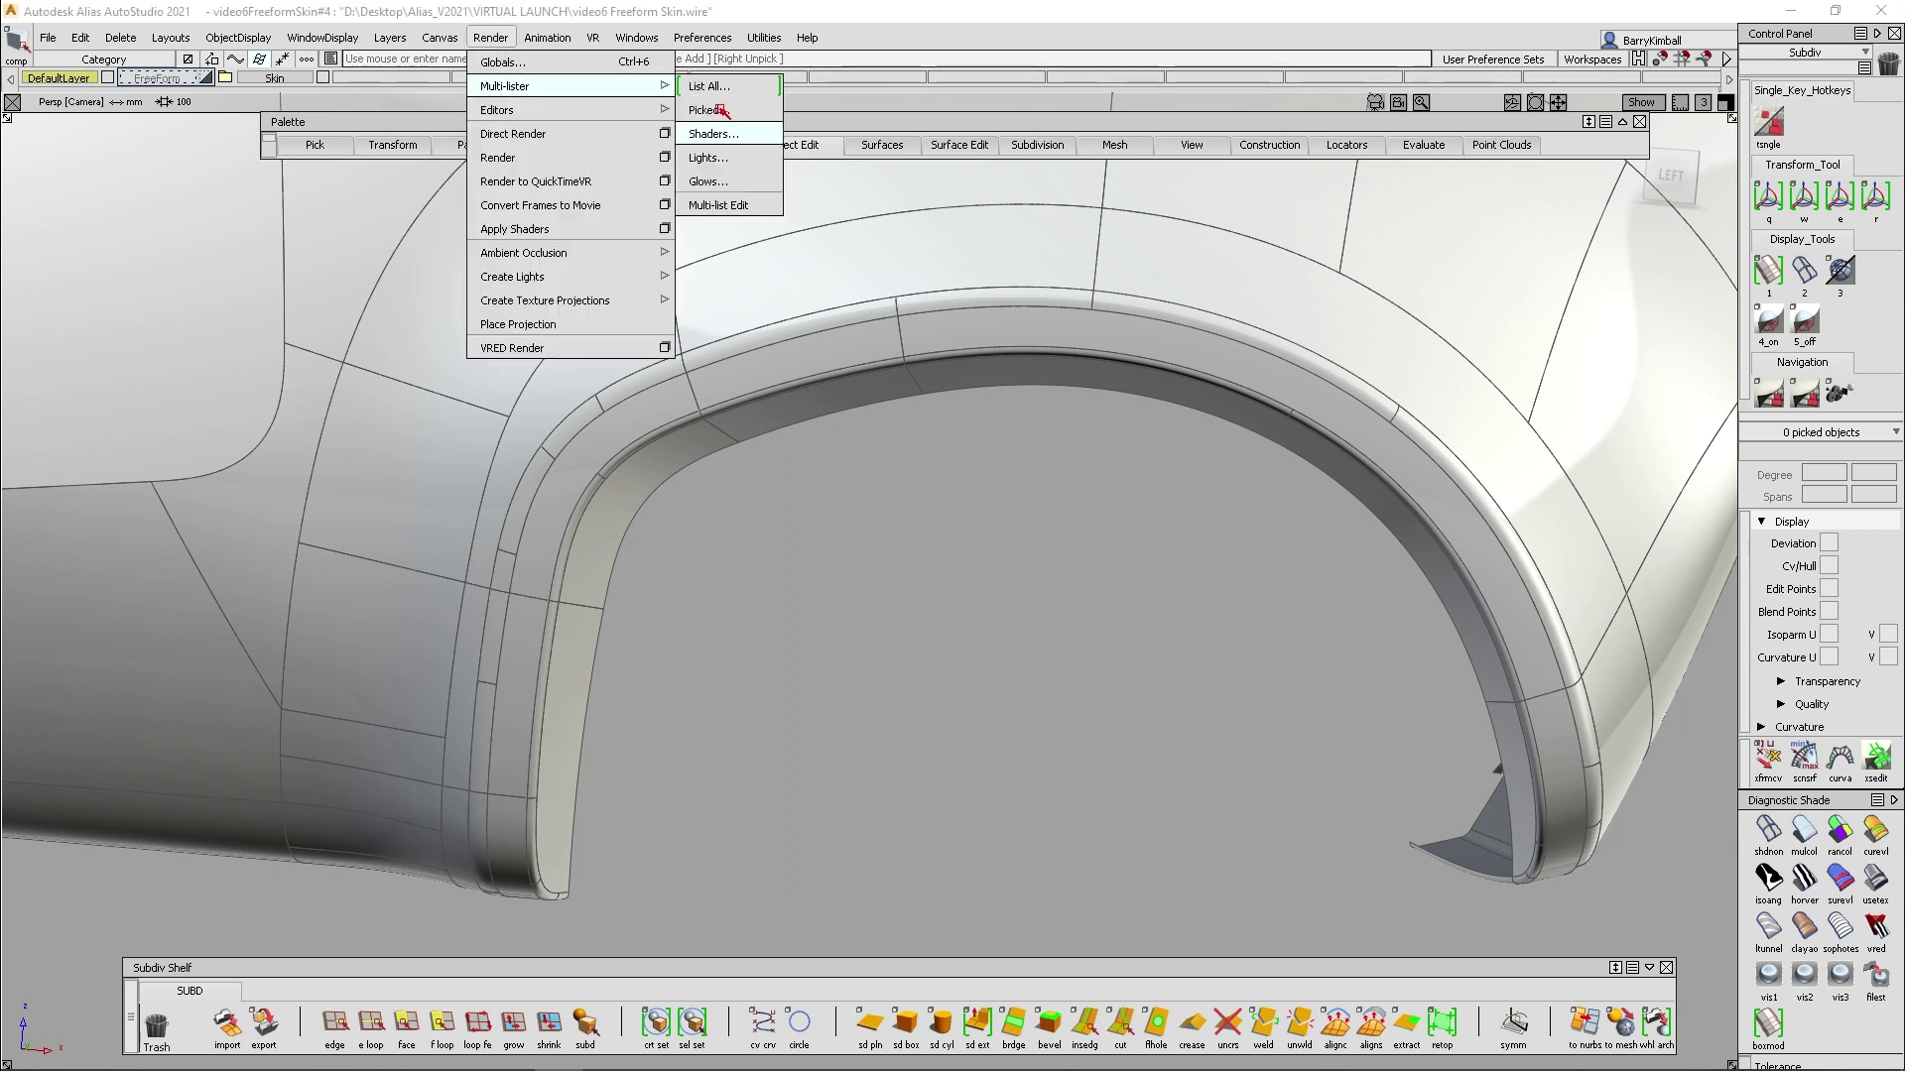
pyautogui.click(730, 136)
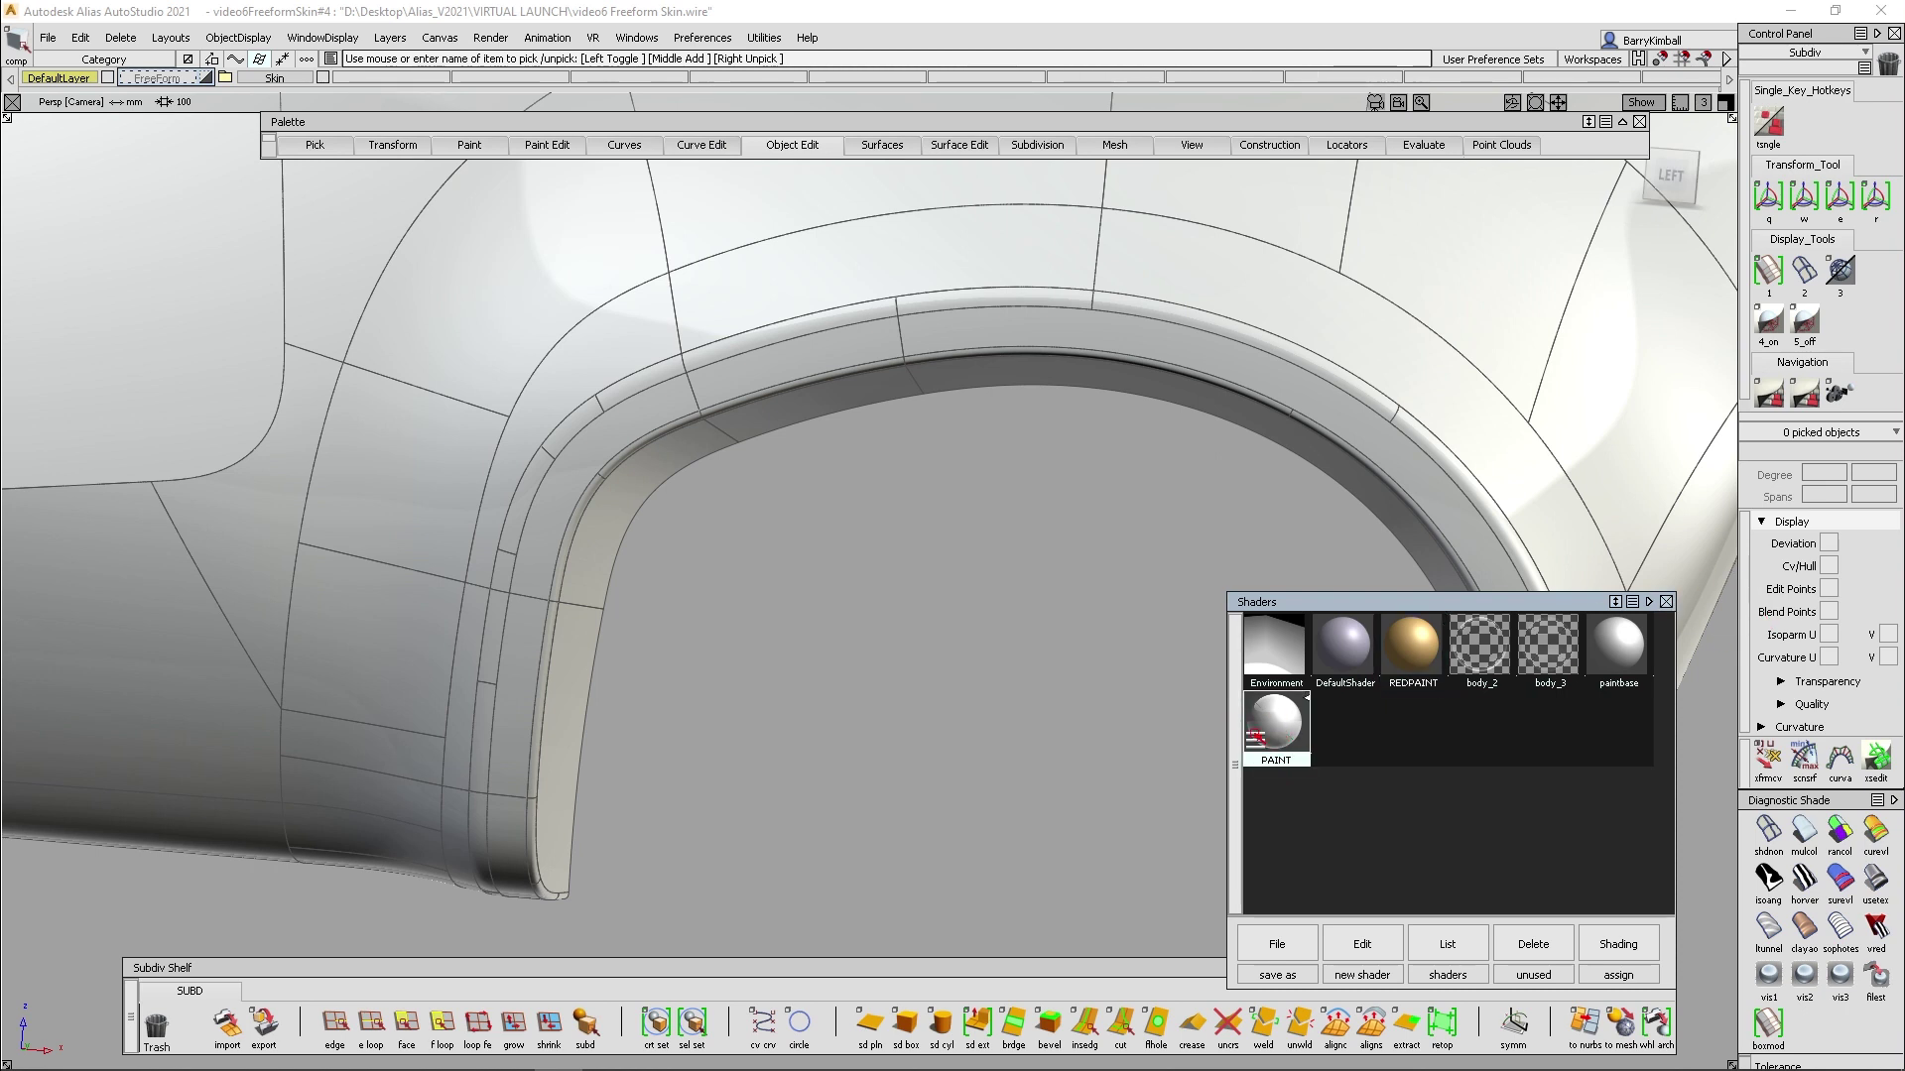
pyautogui.click(1668, 602)
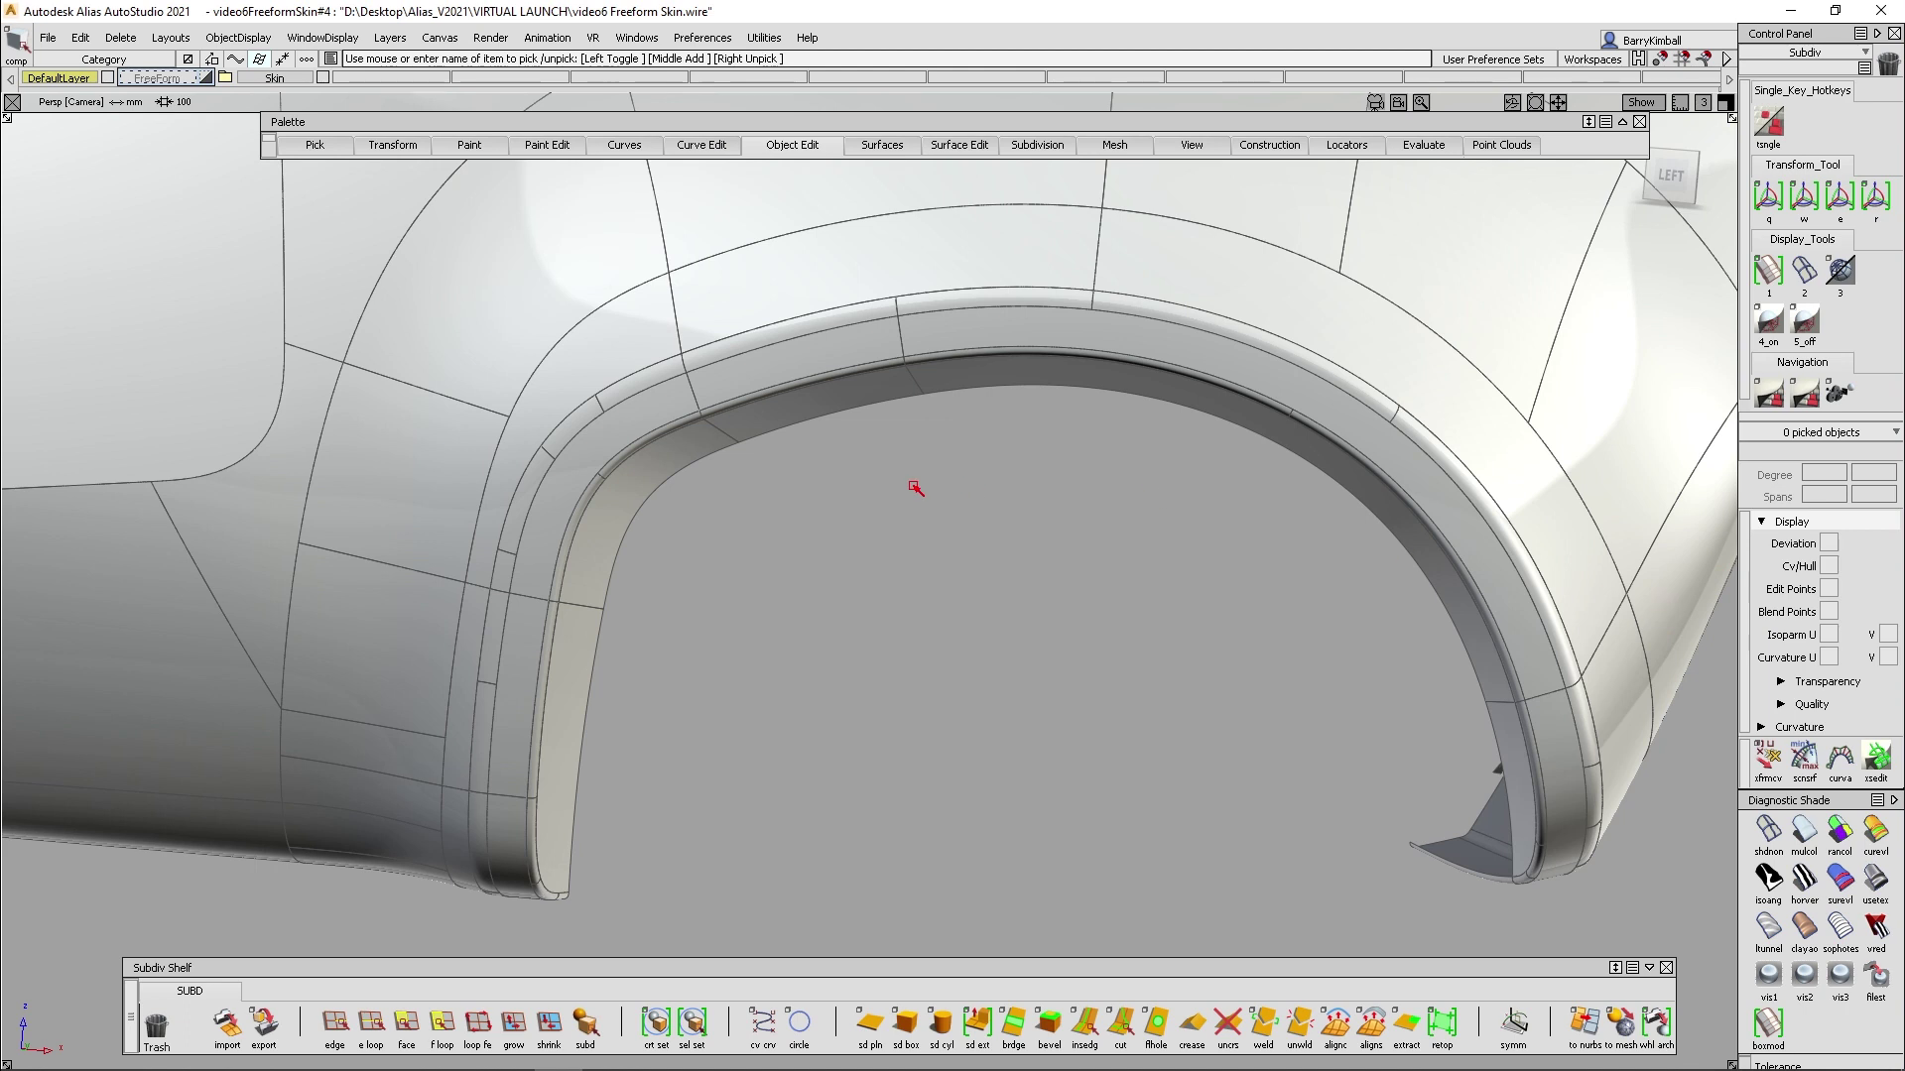
# Open the Skin layer folder and make its CURVES layer visible
pyautogui.click(225, 79)
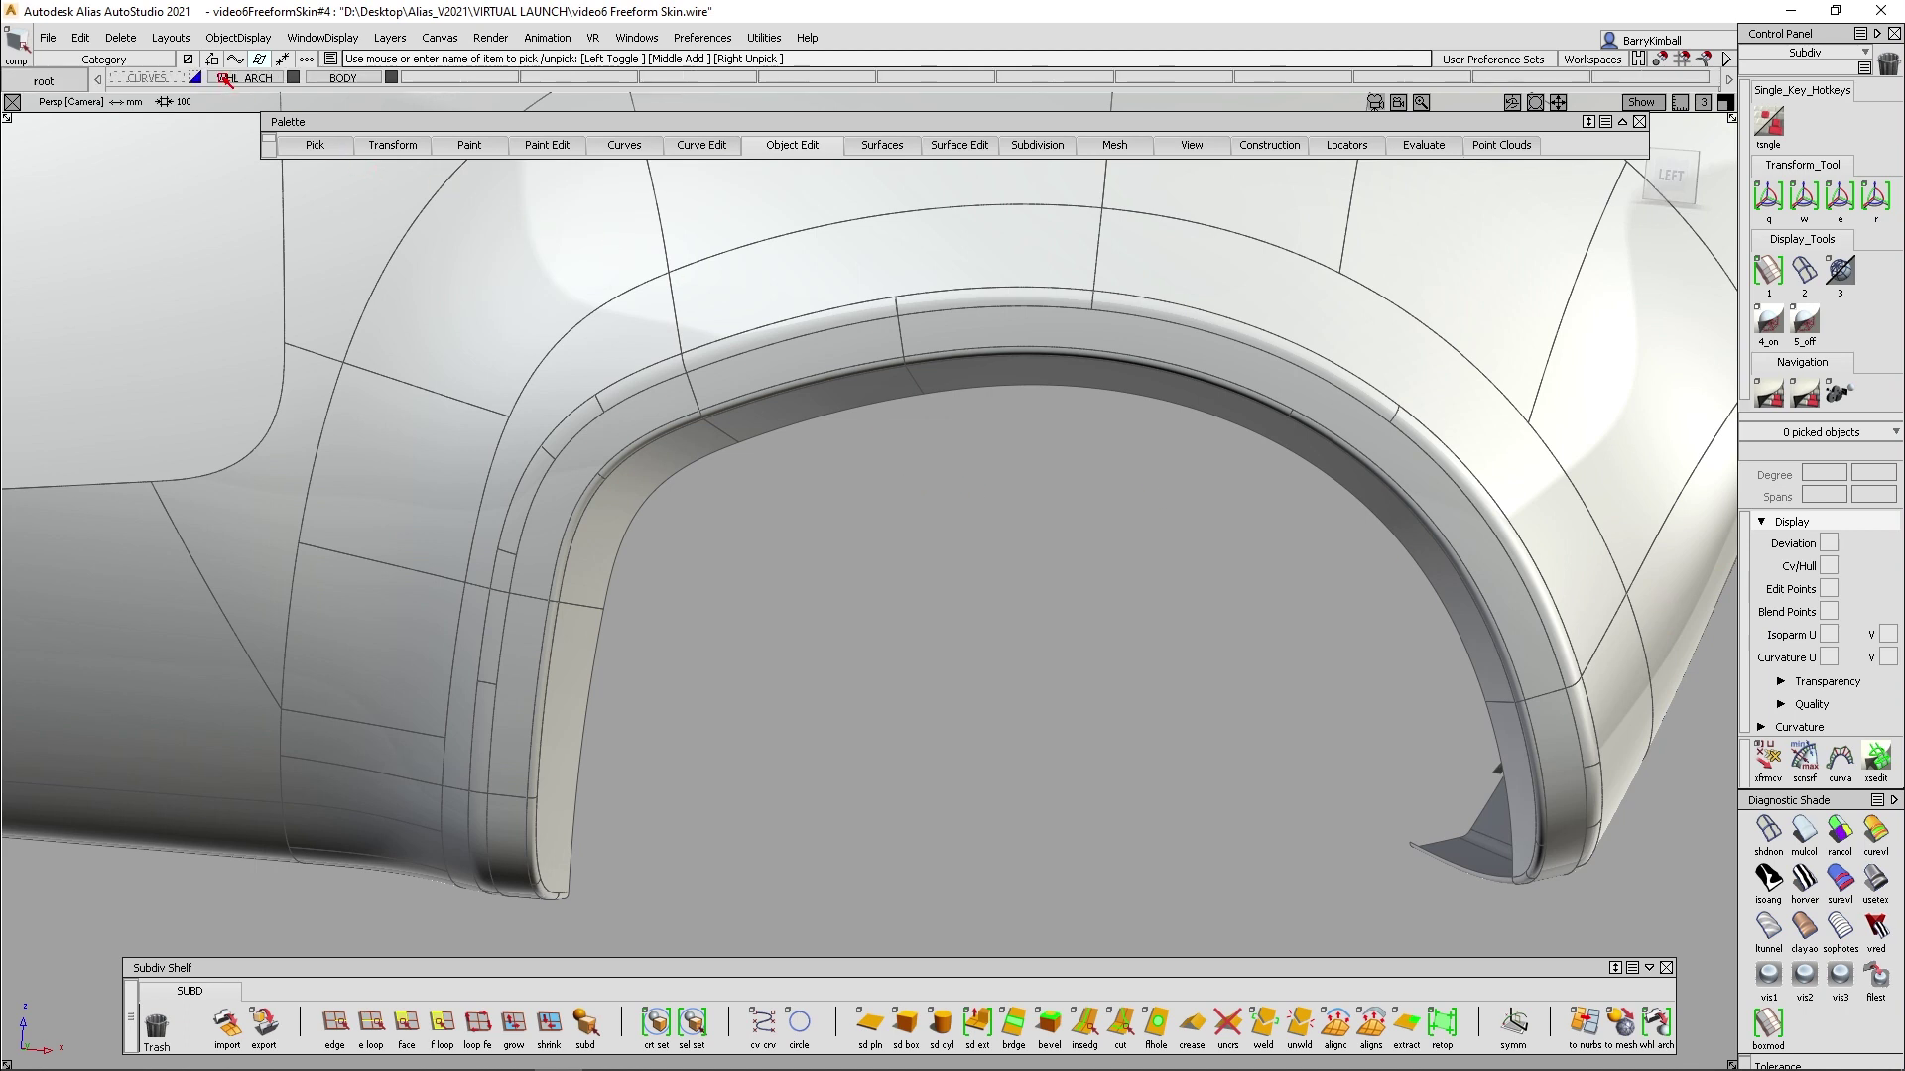
pyautogui.click(194, 77)
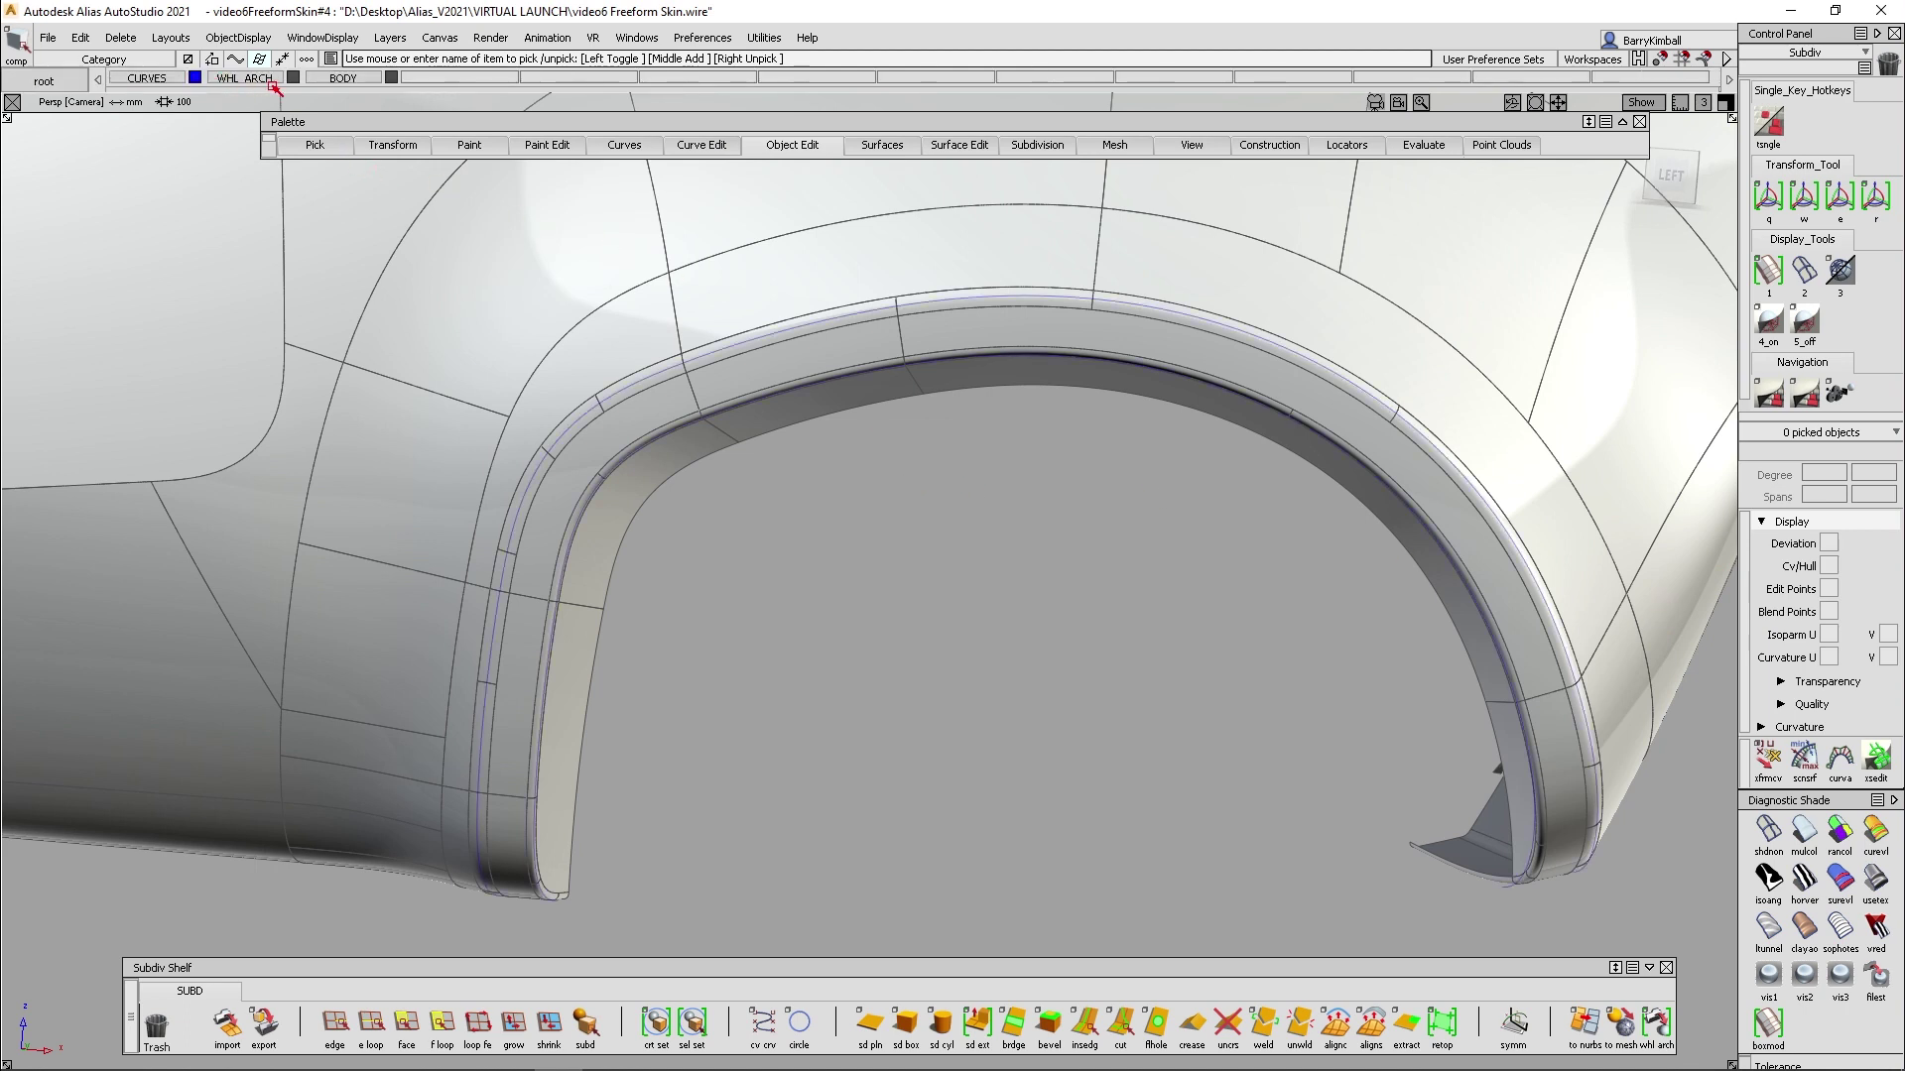
# Hide the WHL_ARCH layer so that only its curves remain along the arch opening
pyautogui.click(294, 78)
pyautogui.keyDown('alt'); pyautogui.keyDown('shift'); pyautogui.moveTo(943, 447); pyautogui.dragTo(710, 480); pyautogui.keyUp('shift'); pyautogui.keyUp('alt')
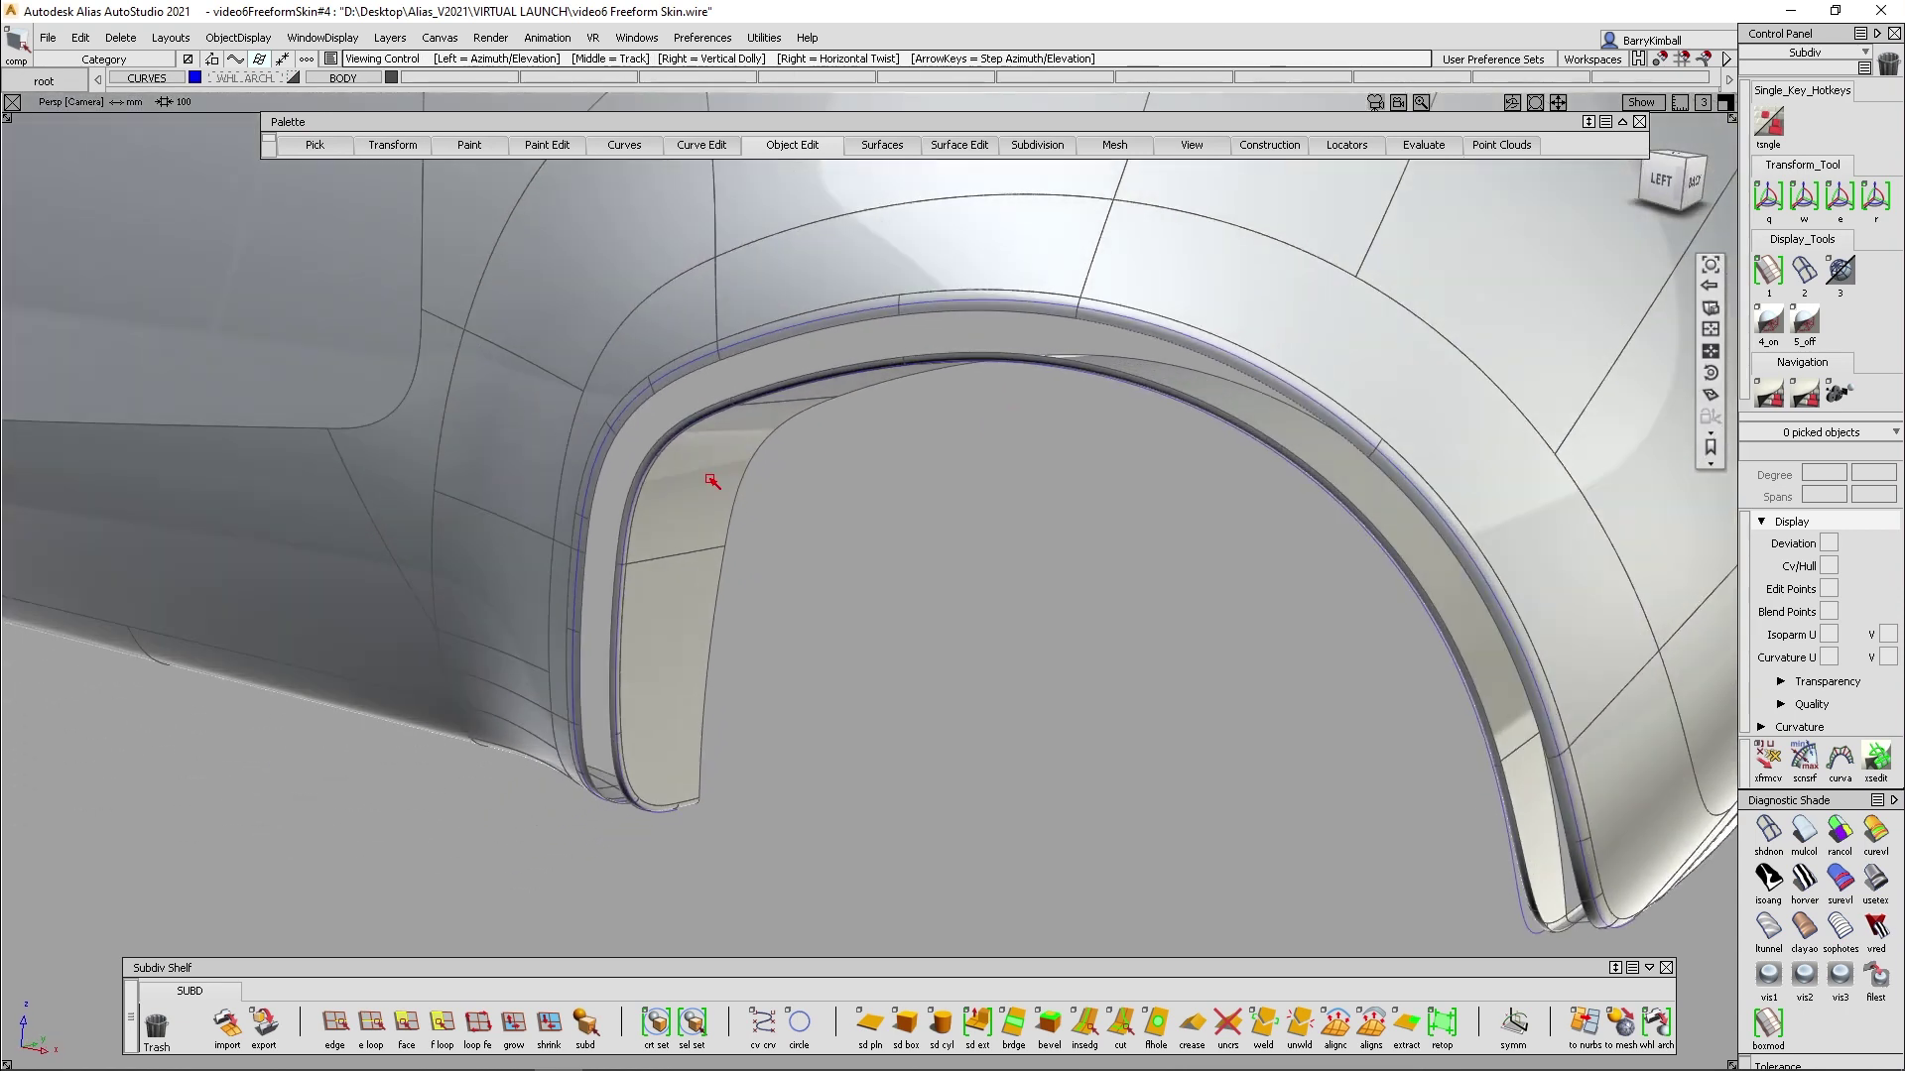
pyautogui.keyDown('alt'); pyautogui.keyDown('shift'); pyautogui.moveTo(766, 387); pyautogui.dragTo(869, 162); pyautogui.keyUp('shift'); pyautogui.keyUp('alt')
# Build a Skin surface between the outer and inner curves of the wheel arch lip
pyautogui.click(882, 145)
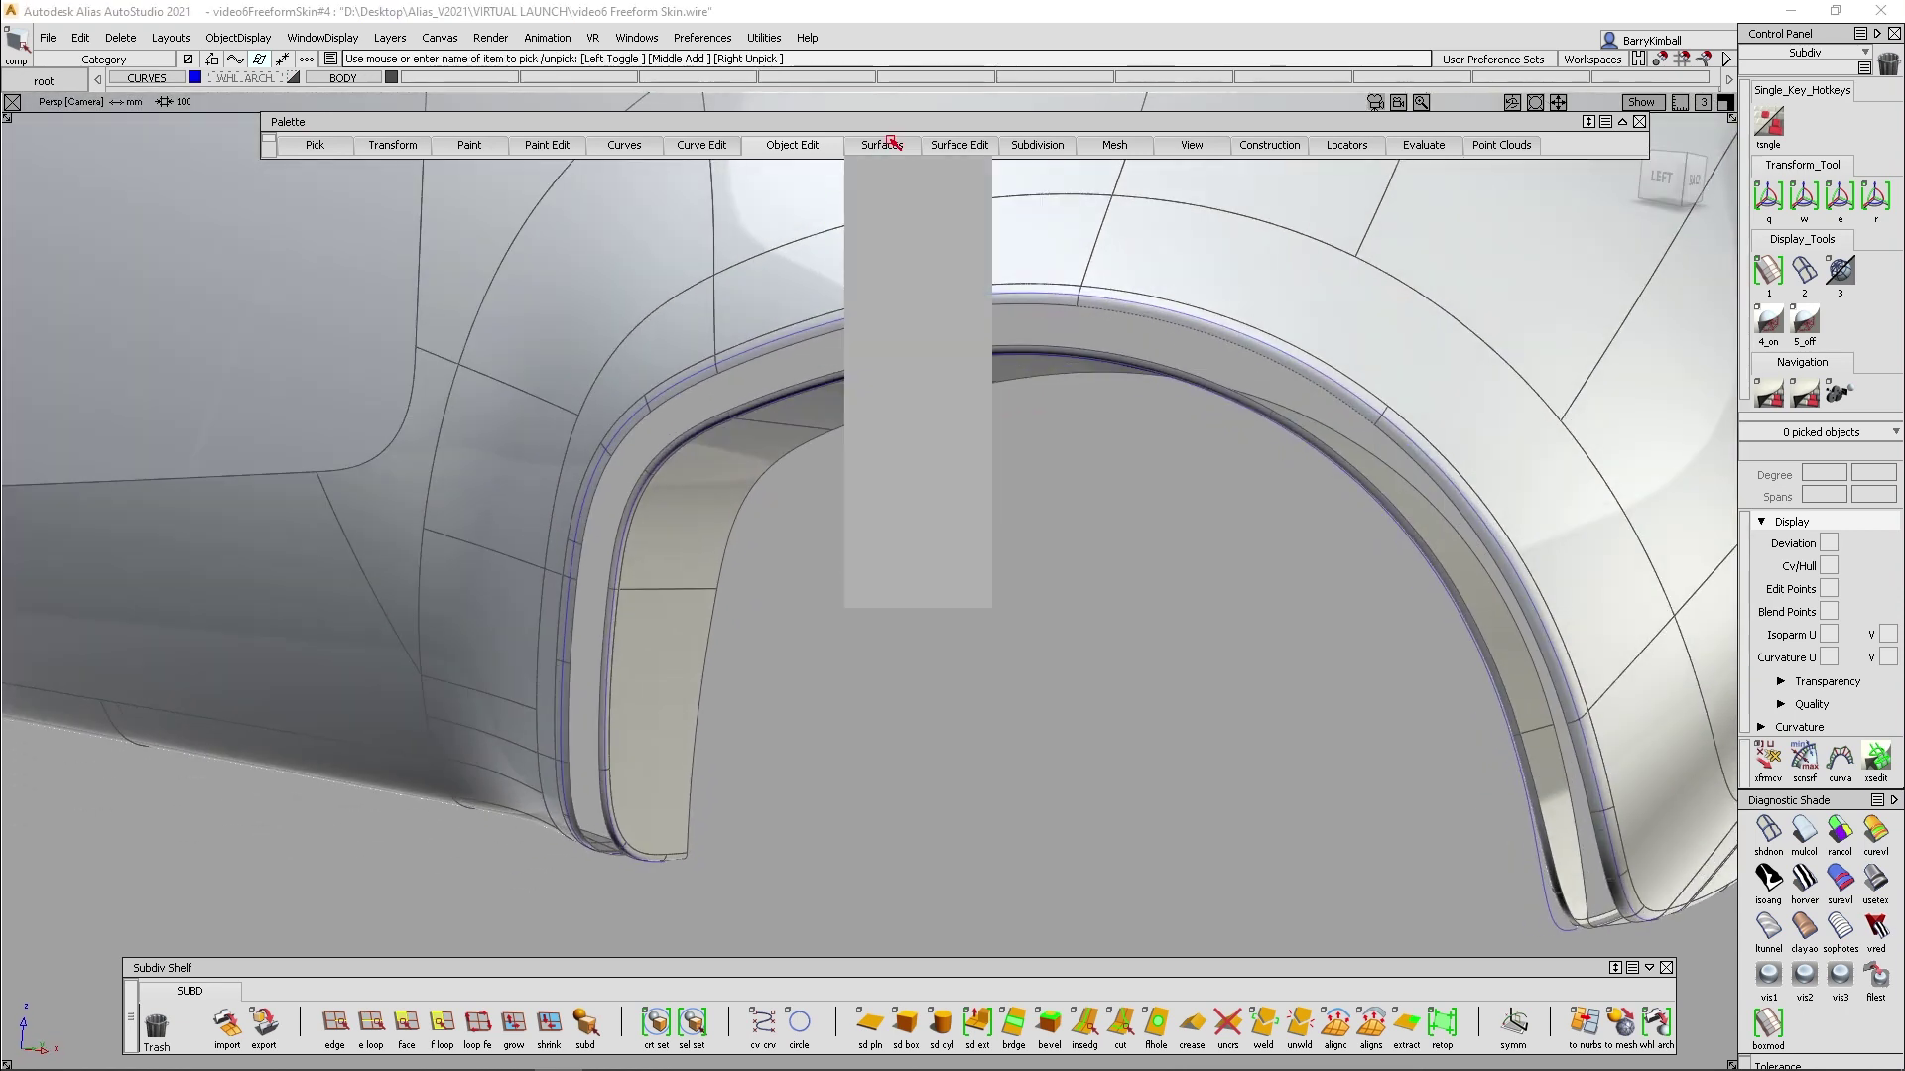
pyautogui.click(913, 240)
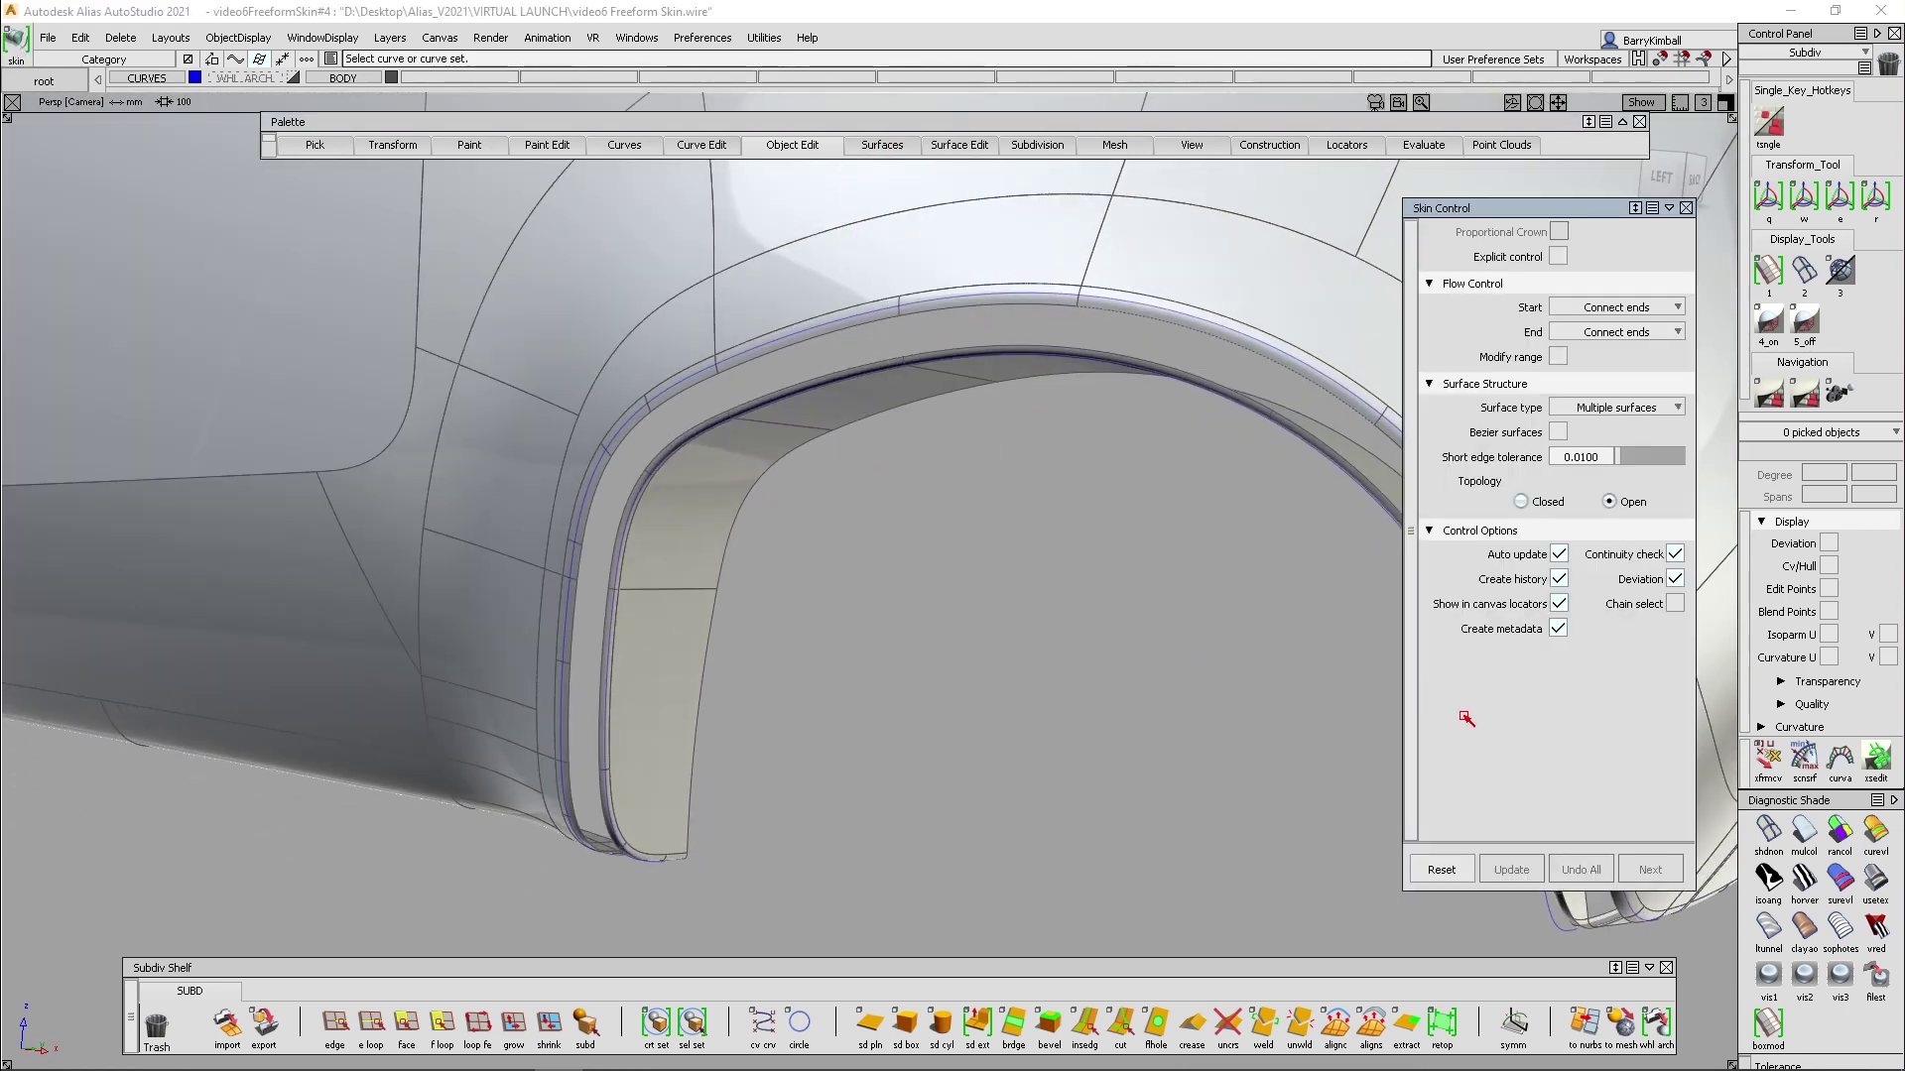
pyautogui.click(847, 320)
pyautogui.keyDown('alt'); pyautogui.keyDown('shift'); pyautogui.moveTo(847, 321); pyautogui.dragTo(849, 422); pyautogui.keyUp('shift'); pyautogui.keyUp('alt')
pyautogui.keyDown('alt'); pyautogui.keyDown('shift'); pyautogui.moveTo(849, 423); pyautogui.dragTo(322, 896, button='right'); pyautogui.keyUp('shift'); pyautogui.keyUp('alt')
pyautogui.click(251, 785)
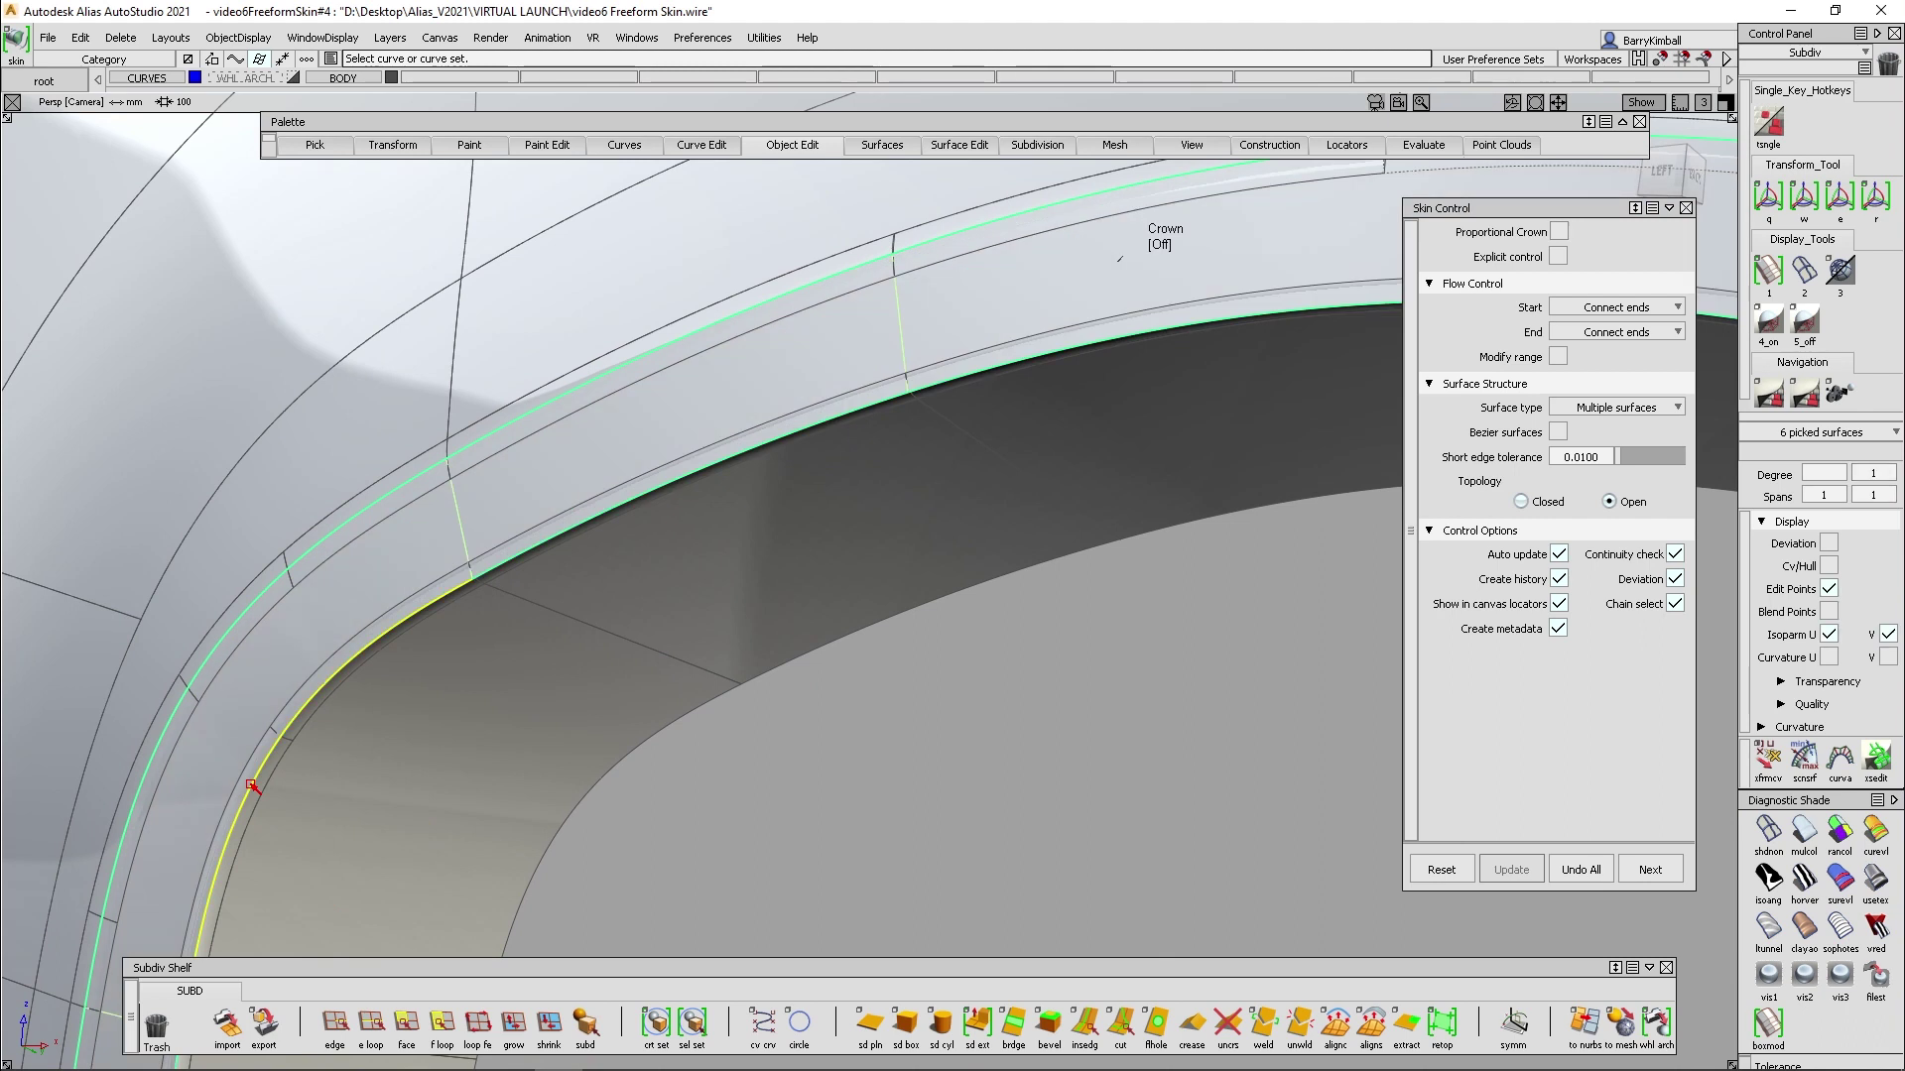
# Show the CVs and hulls of the new skin surfaces around the front of the arch
pyautogui.keyDown('alt'); pyautogui.keyDown('shift'); pyautogui.moveTo(255, 787); pyautogui.dragTo(681, 489, button='right'); pyautogui.keyUp('shift'); pyautogui.keyUp('alt')
pyautogui.keyDown('alt'); pyautogui.keyDown('shift'); pyautogui.moveTo(680, 489); pyautogui.dragTo(757, 429); pyautogui.keyUp('shift'); pyautogui.keyUp('alt')
pyautogui.keyDown('alt'); pyautogui.keyDown('shift'); pyautogui.moveTo(757, 430); pyautogui.dragTo(1089, 400, button='right'); pyautogui.keyUp('shift'); pyautogui.keyUp('alt')
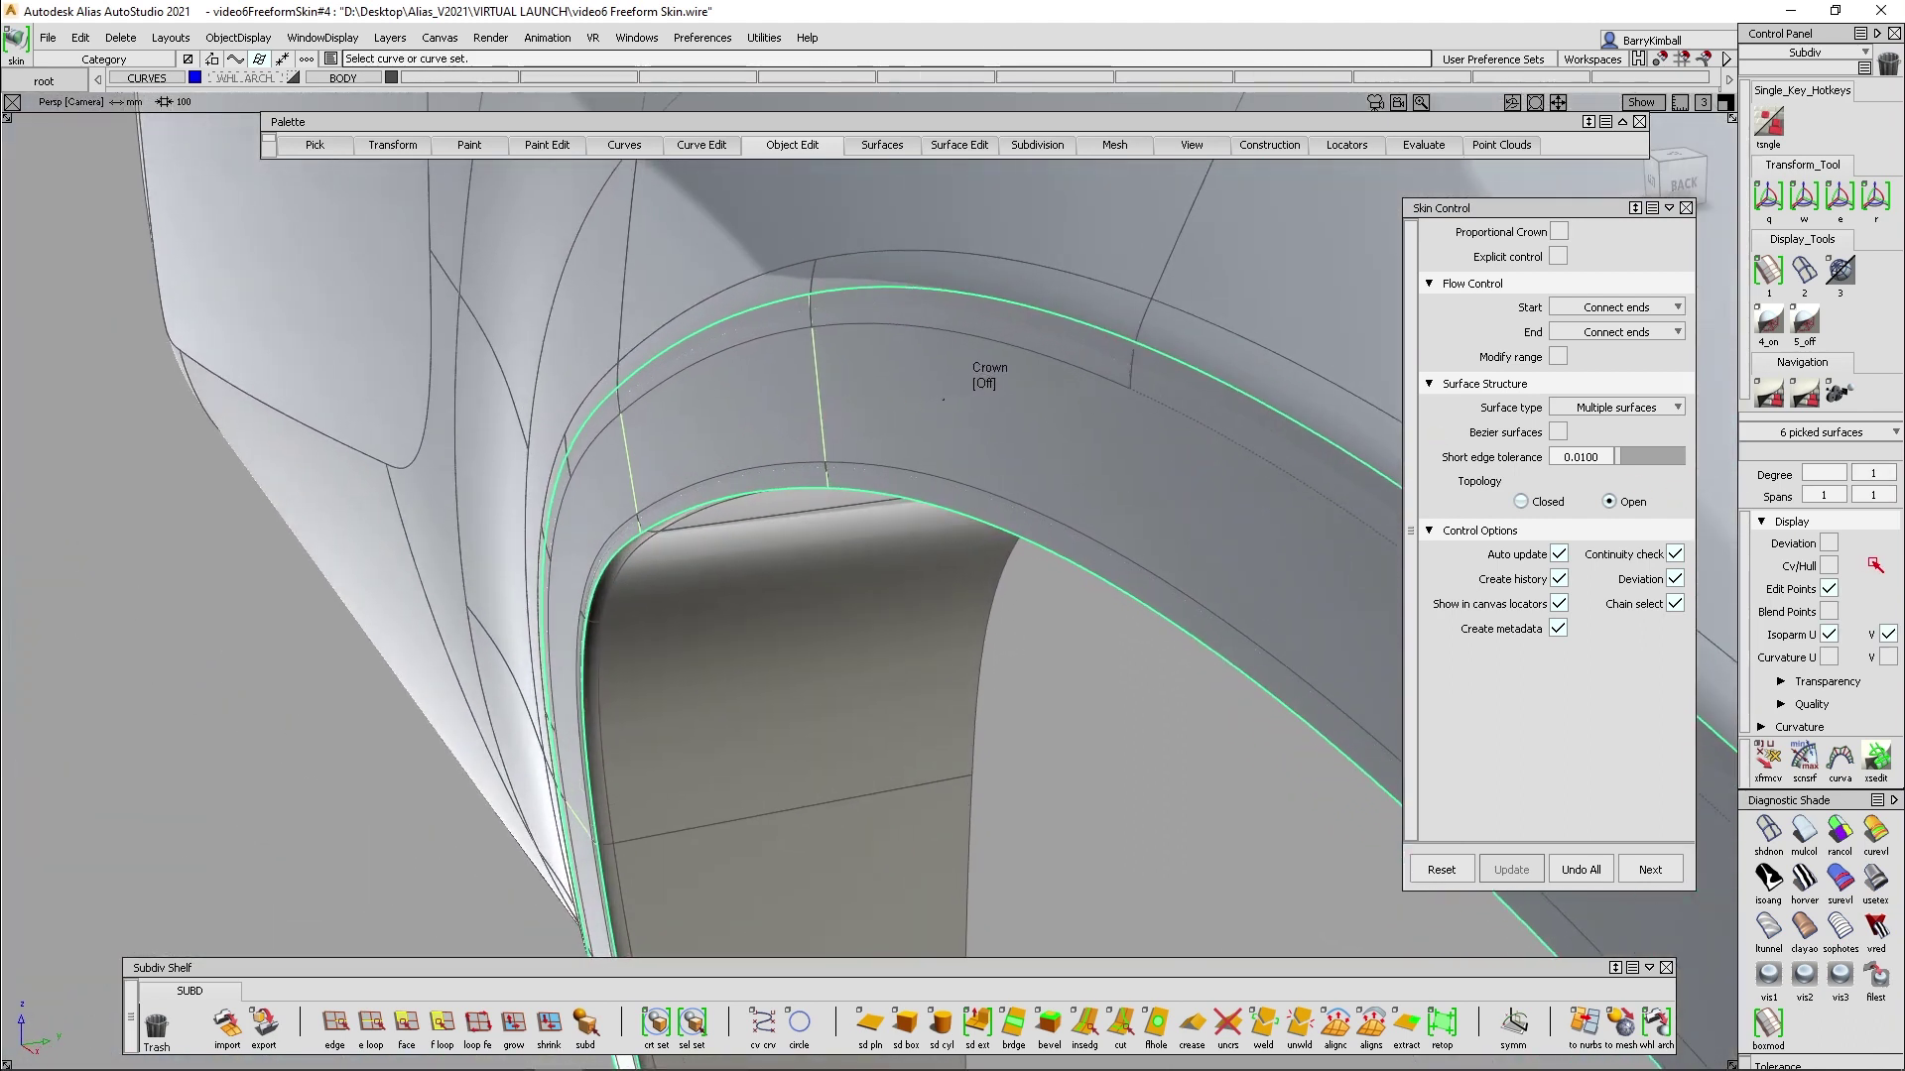
pyautogui.click(1829, 568)
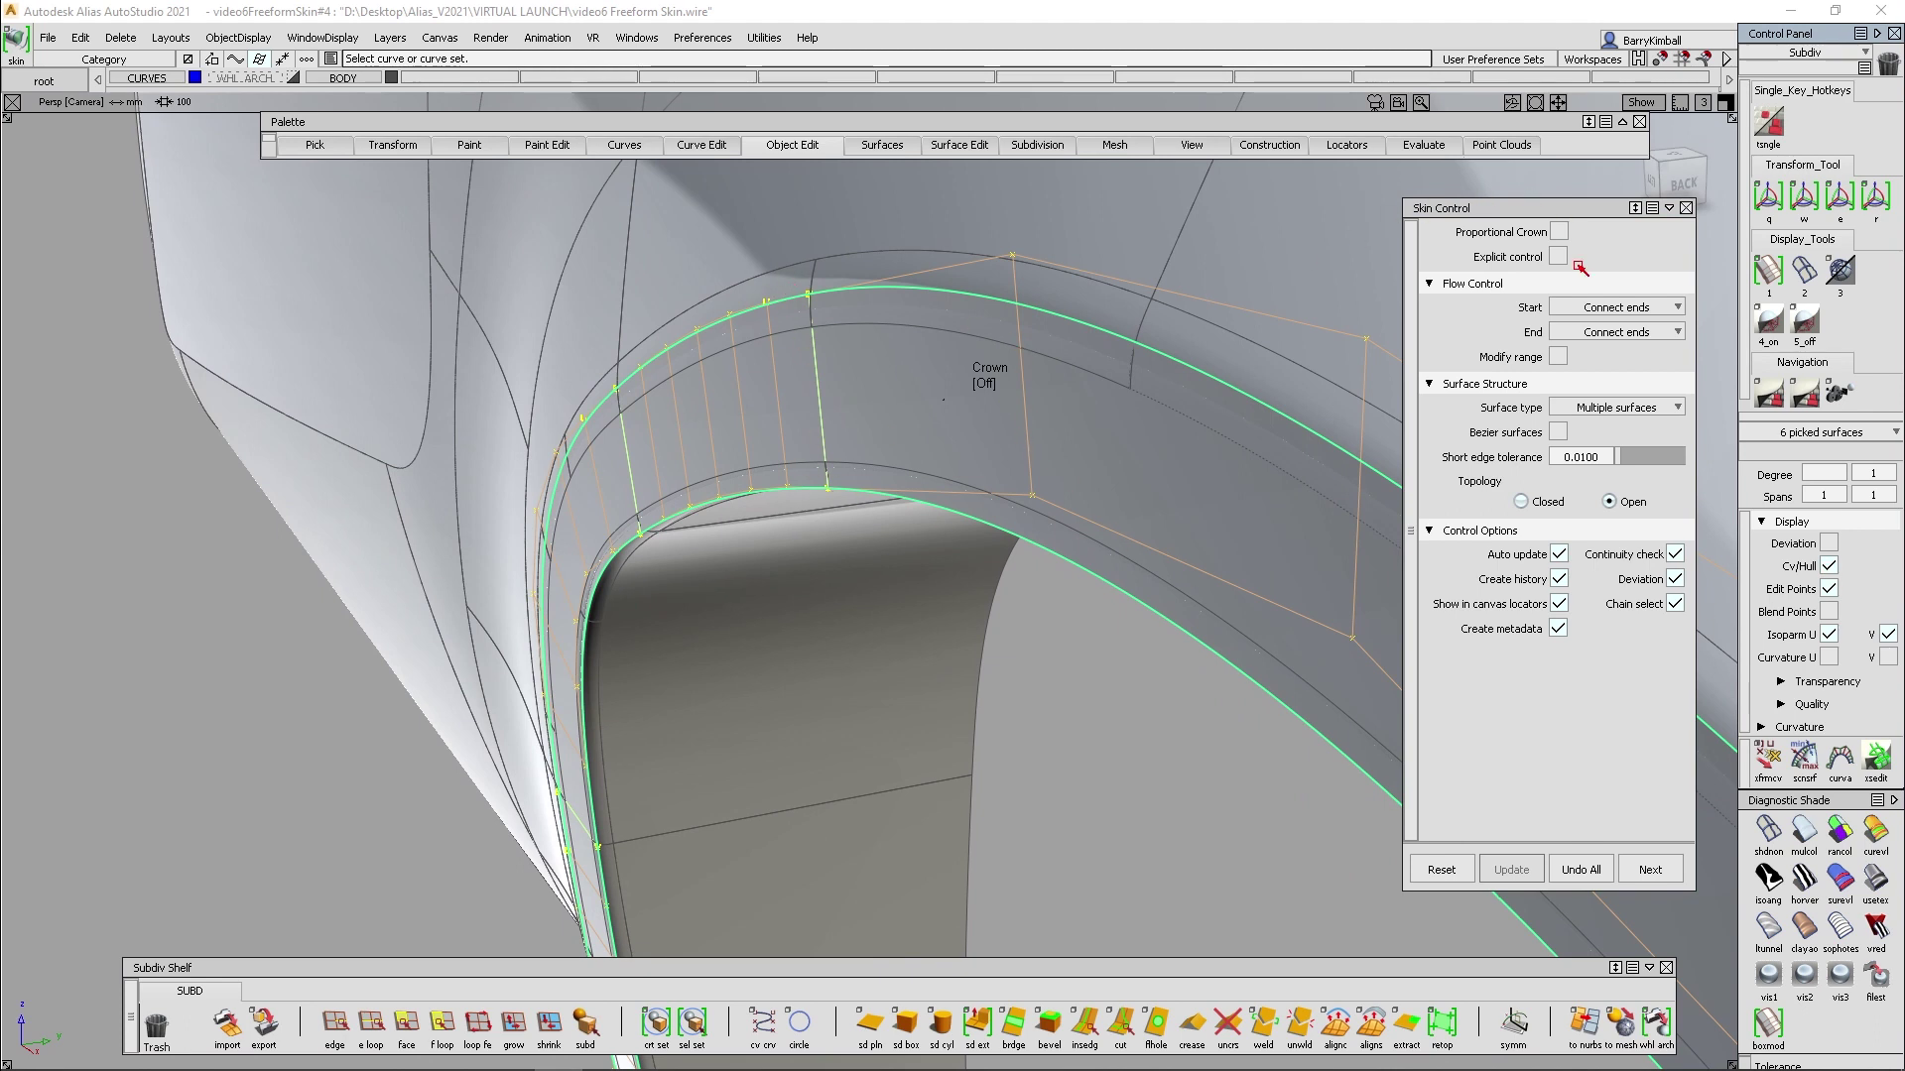
# Turn on the skin's proportional crown, flip its direction, set the crown value to 0.03 and display the U curvature combs
pyautogui.click(1559, 233)
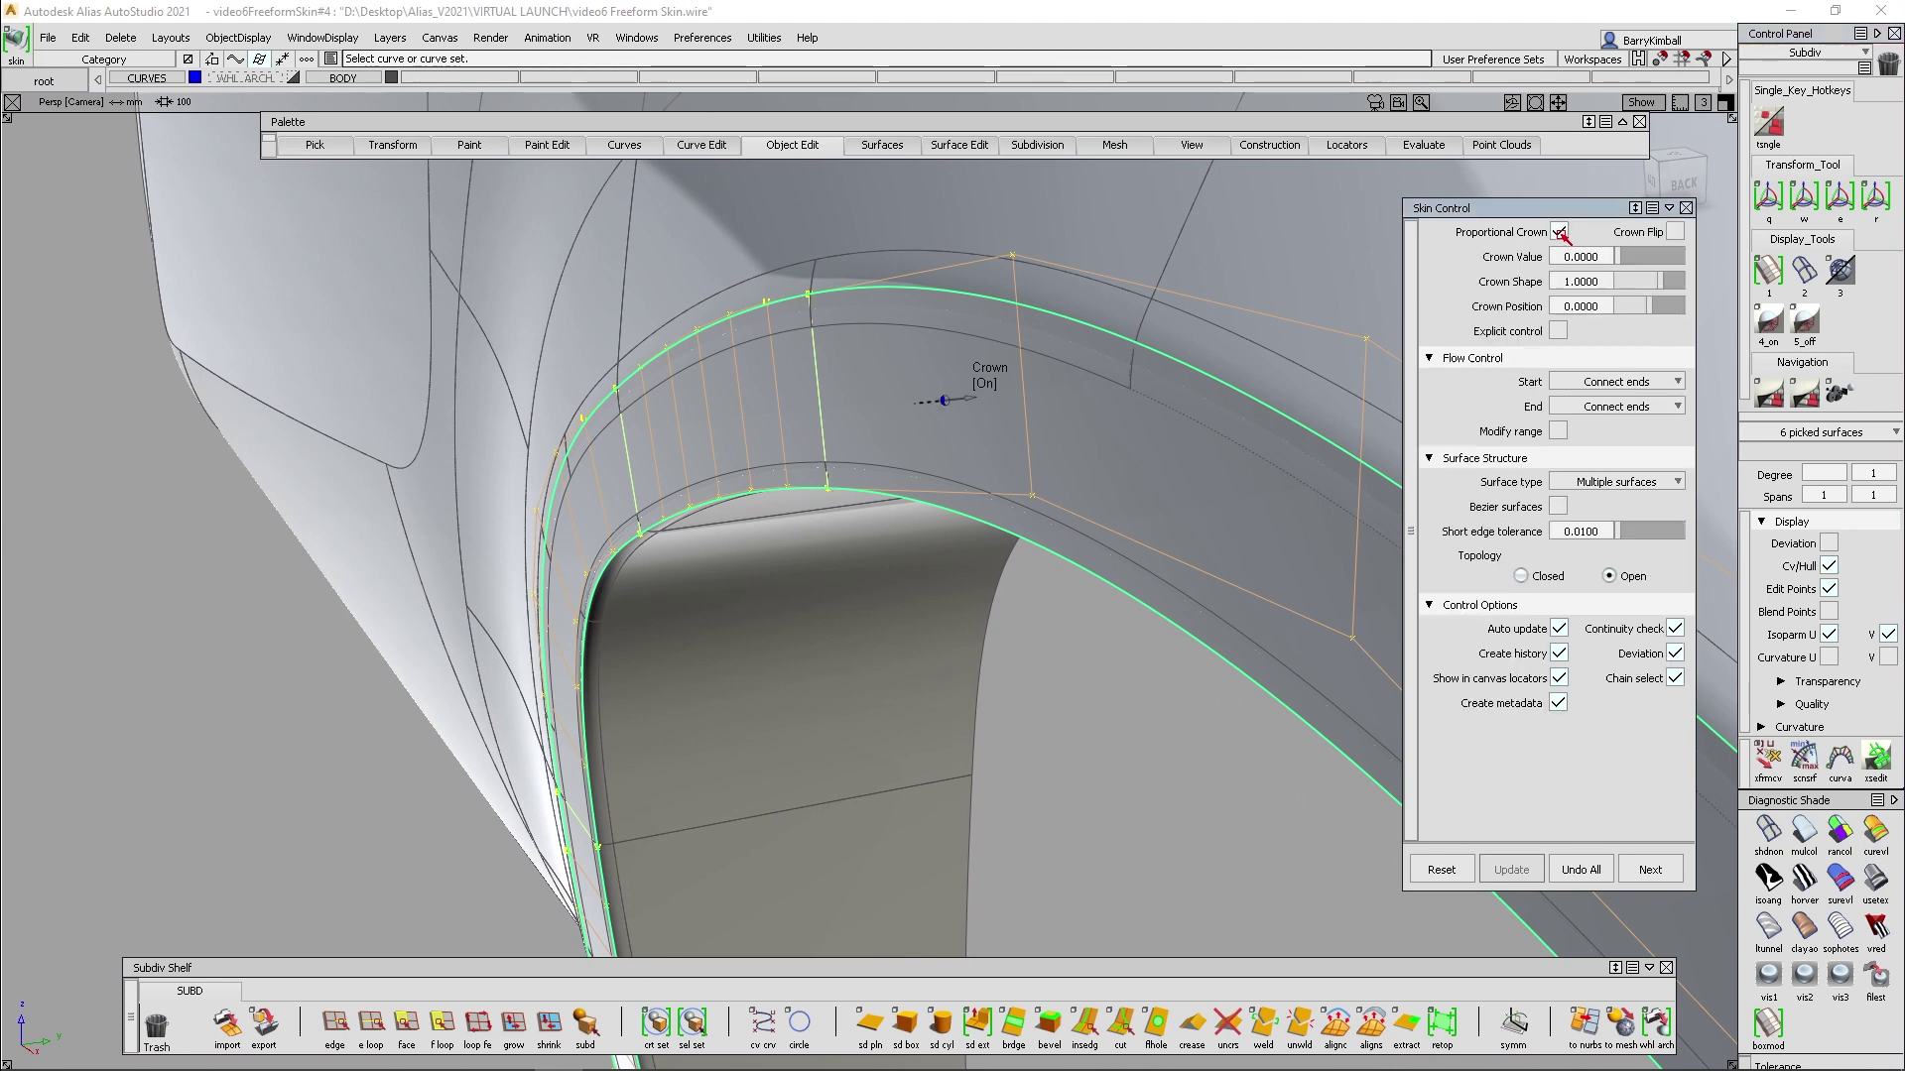
pyautogui.click(973, 398)
pyautogui.moveTo(974, 400); pyautogui.dragTo(907, 417)
pyautogui.click(1828, 657)
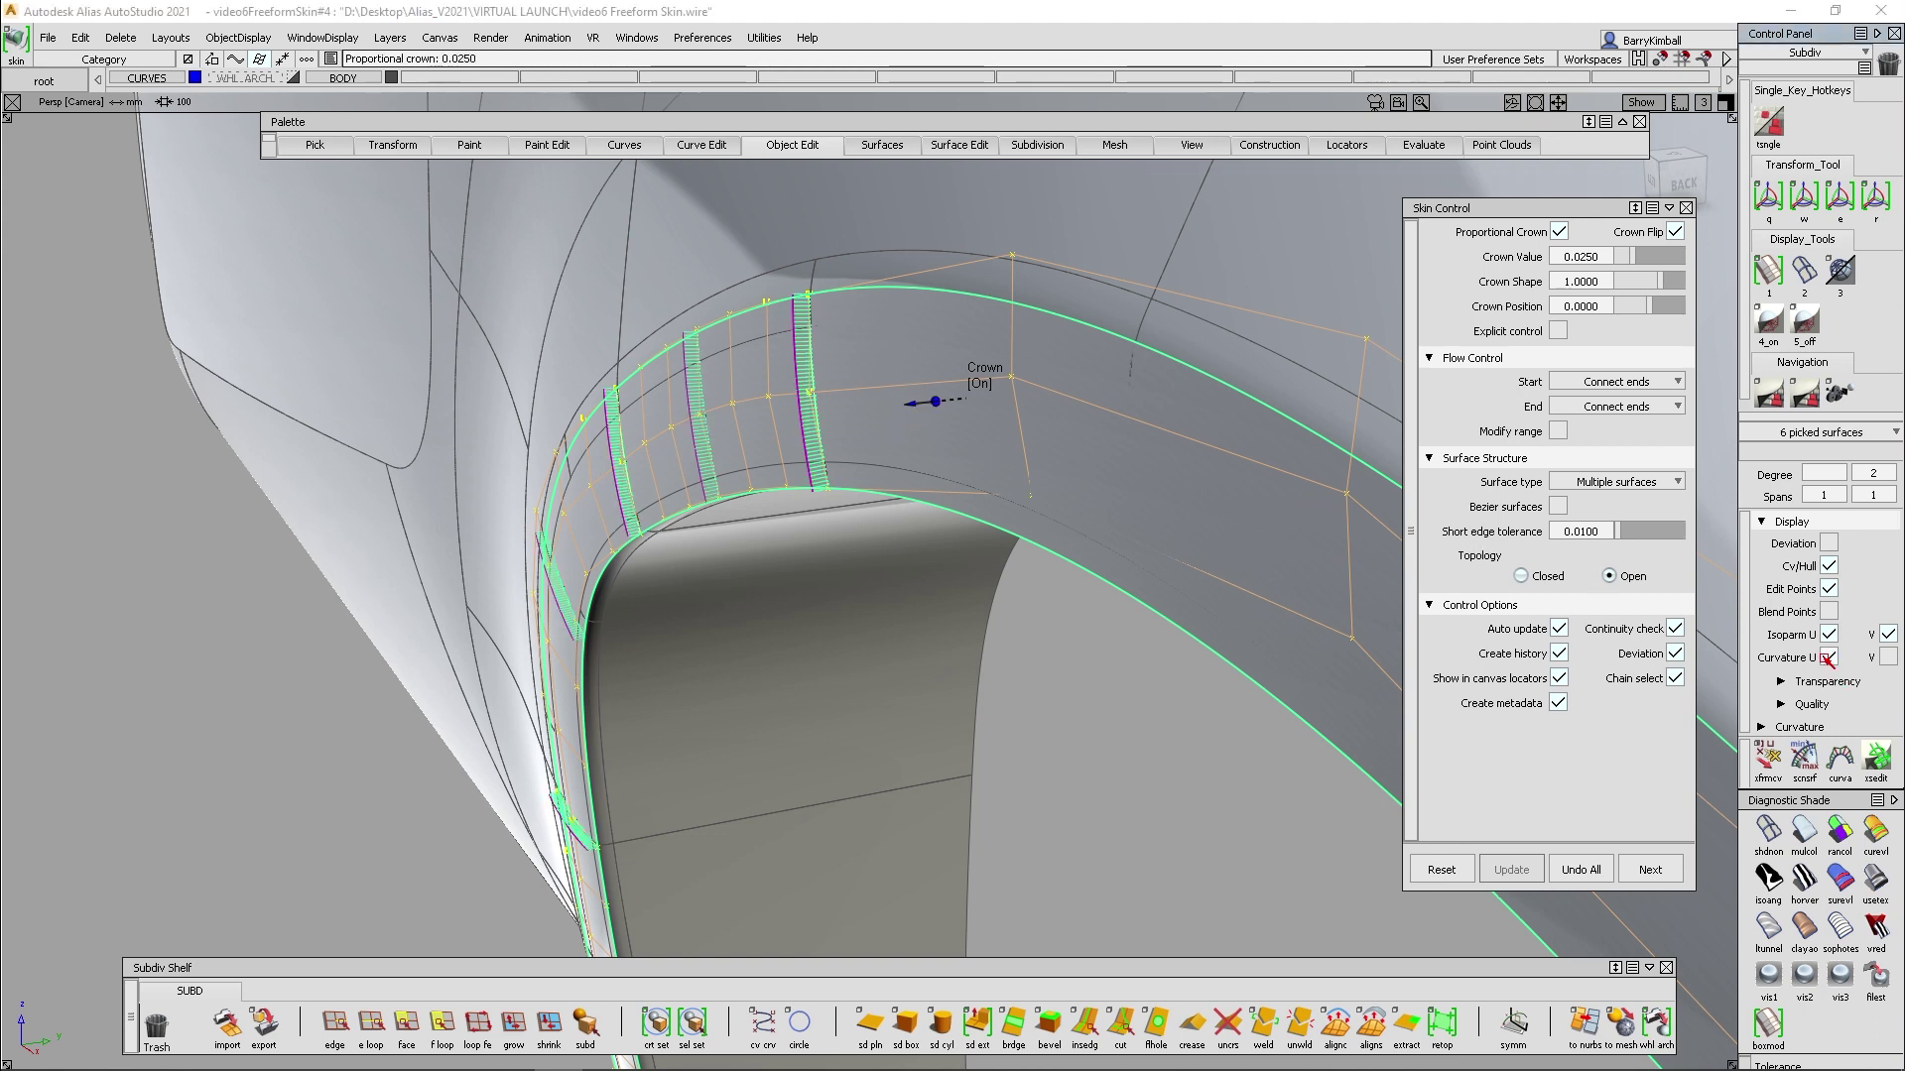
pyautogui.moveTo(900, 404); pyautogui.dragTo(893, 413)
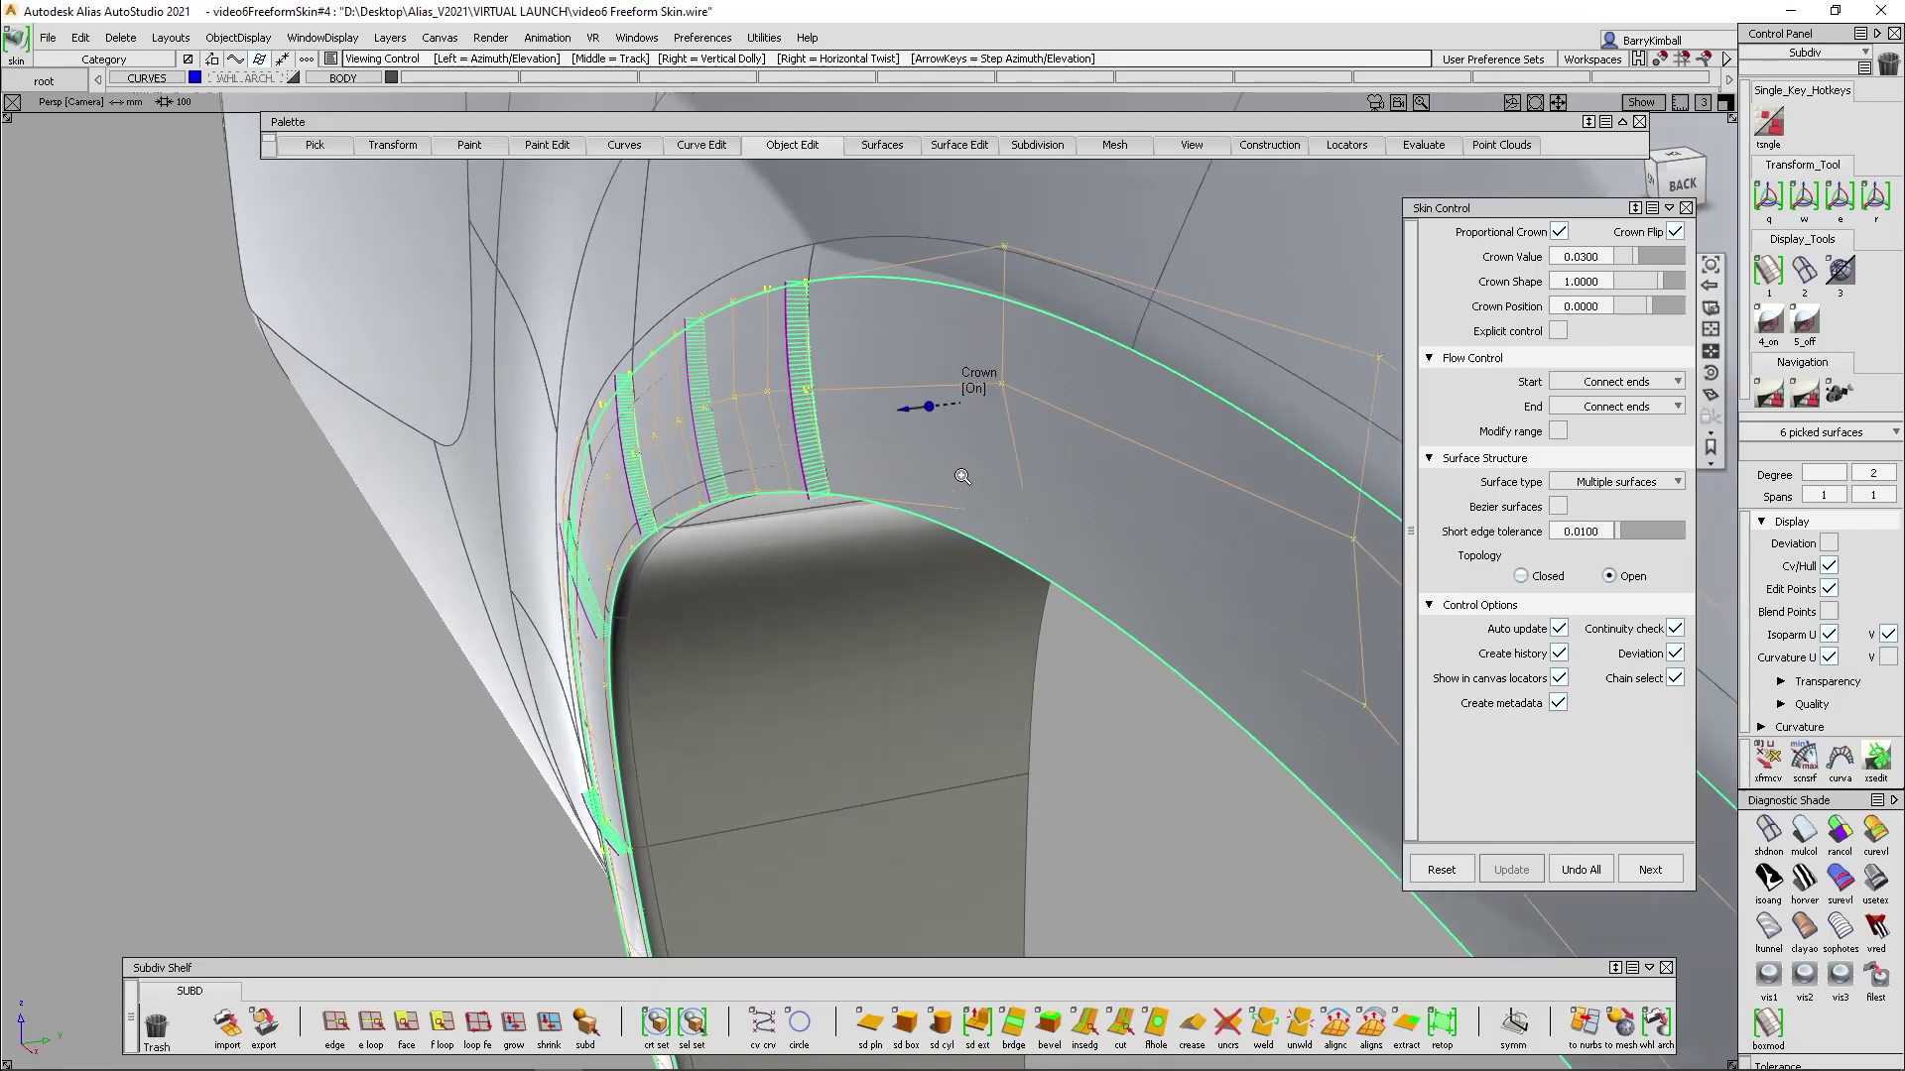
# Try crown positions of -0.6 and 0.5 on the arch skin, ending with a crown position of -0.4
pyautogui.keyDown('alt'); pyautogui.keyDown('shift'); pyautogui.moveTo(962, 476); pyautogui.dragTo(926, 493); pyautogui.keyUp('shift'); pyautogui.keyUp('alt')
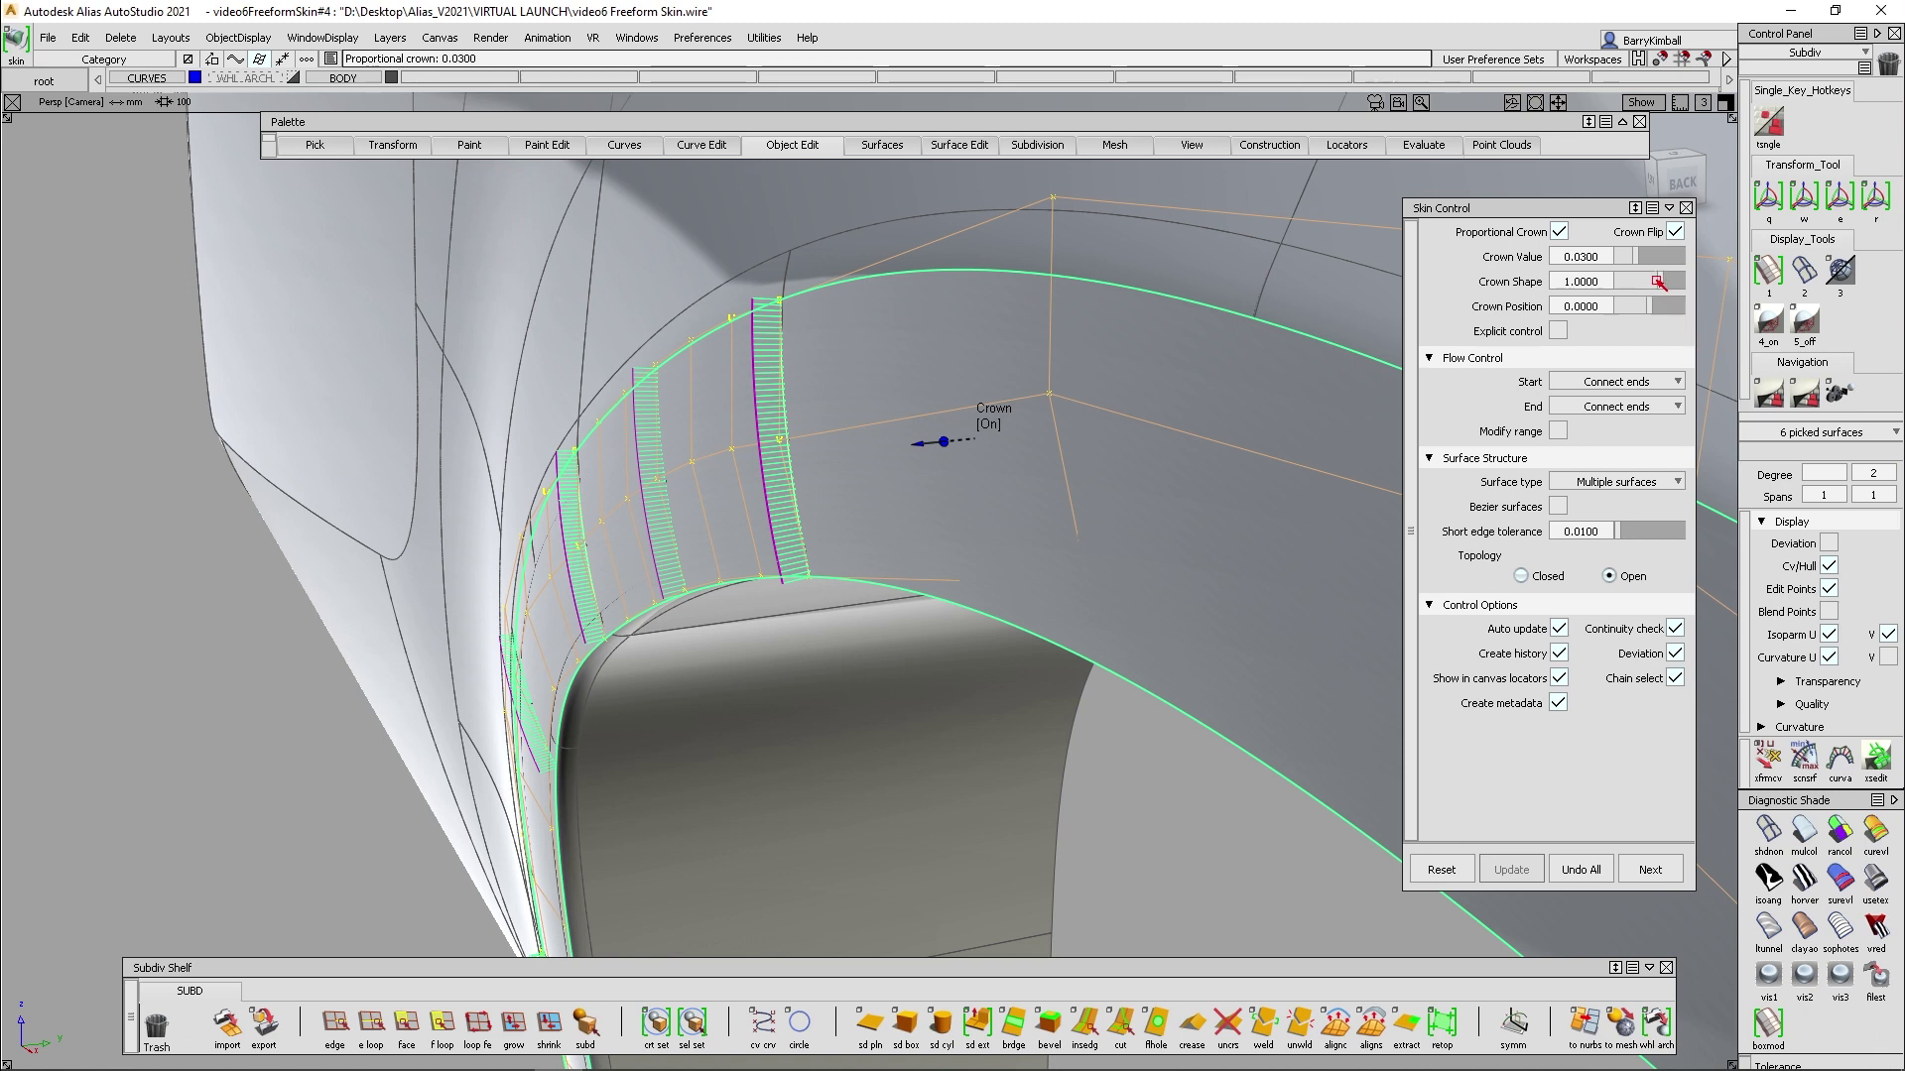
pyautogui.moveTo(1659, 285); pyautogui.dragTo(1663, 293)
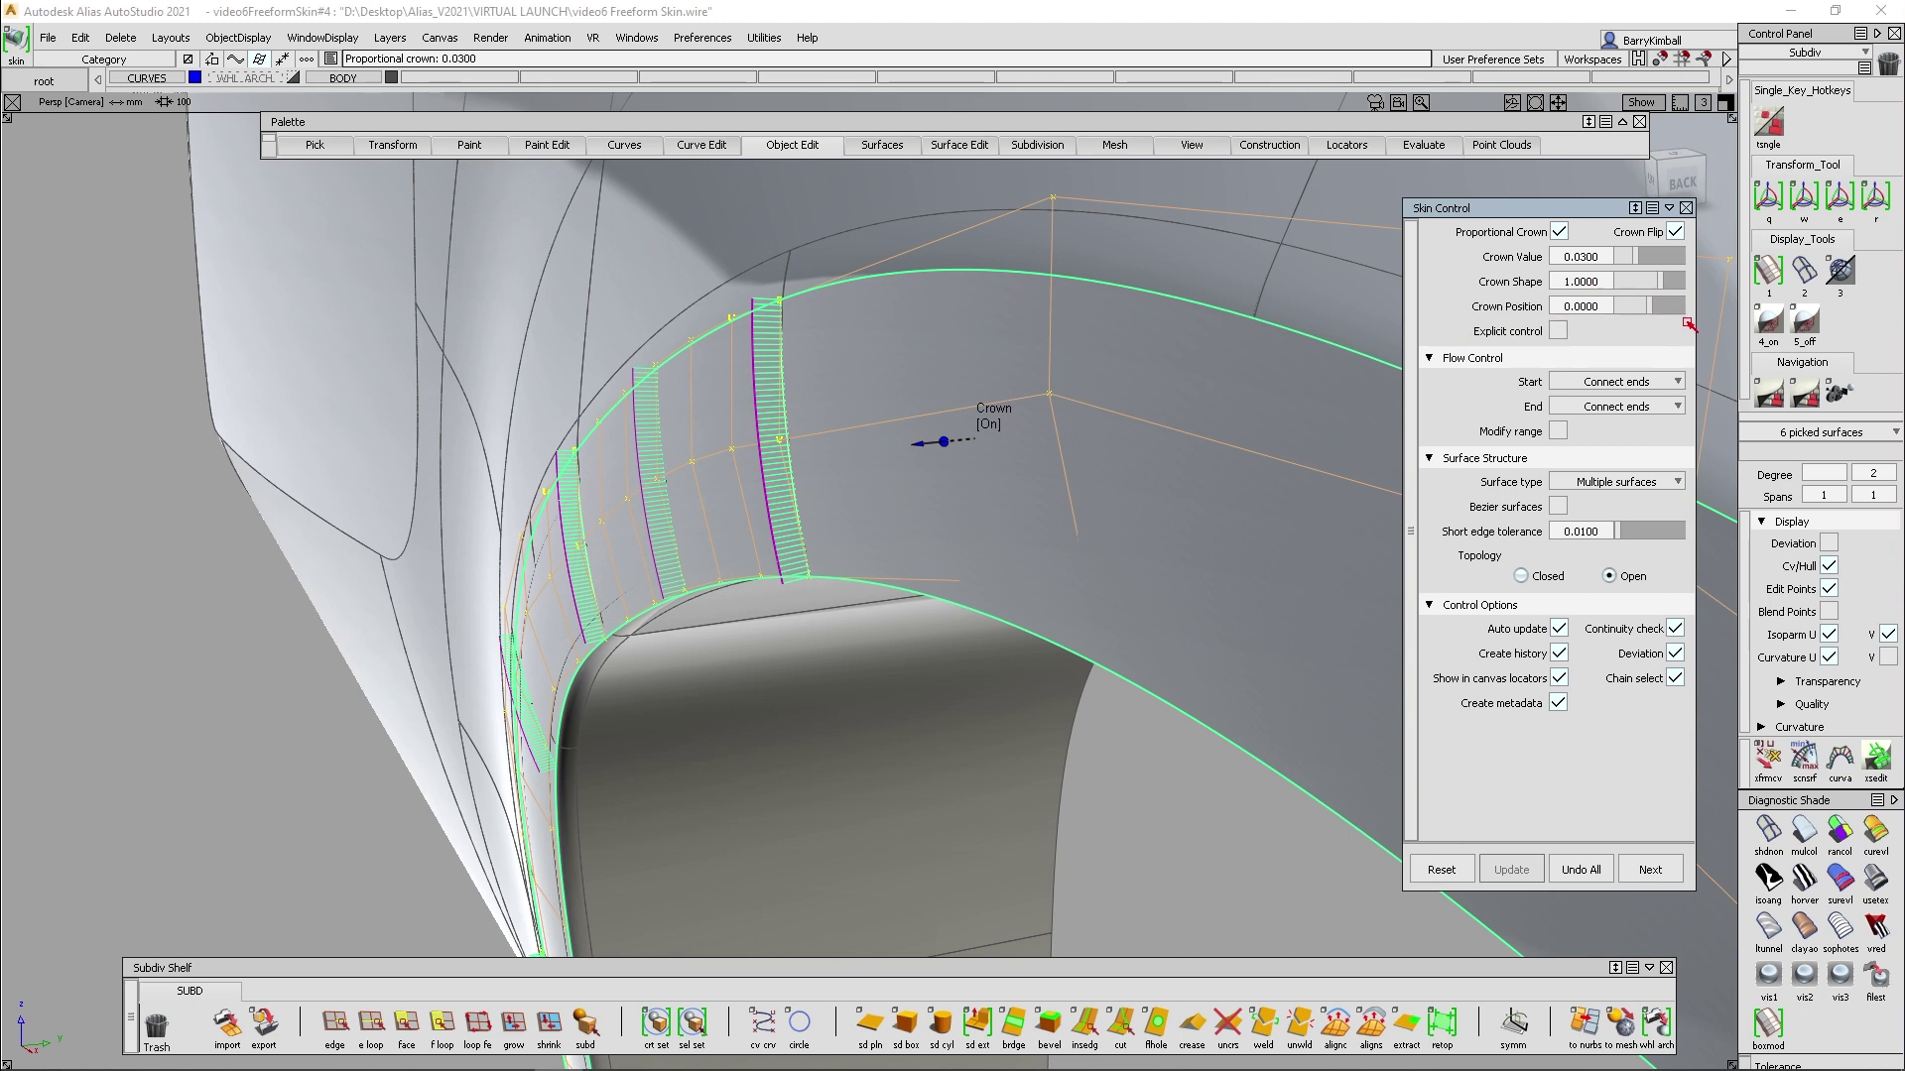
pyautogui.moveTo(1644, 306); pyautogui.dragTo(1630, 308)
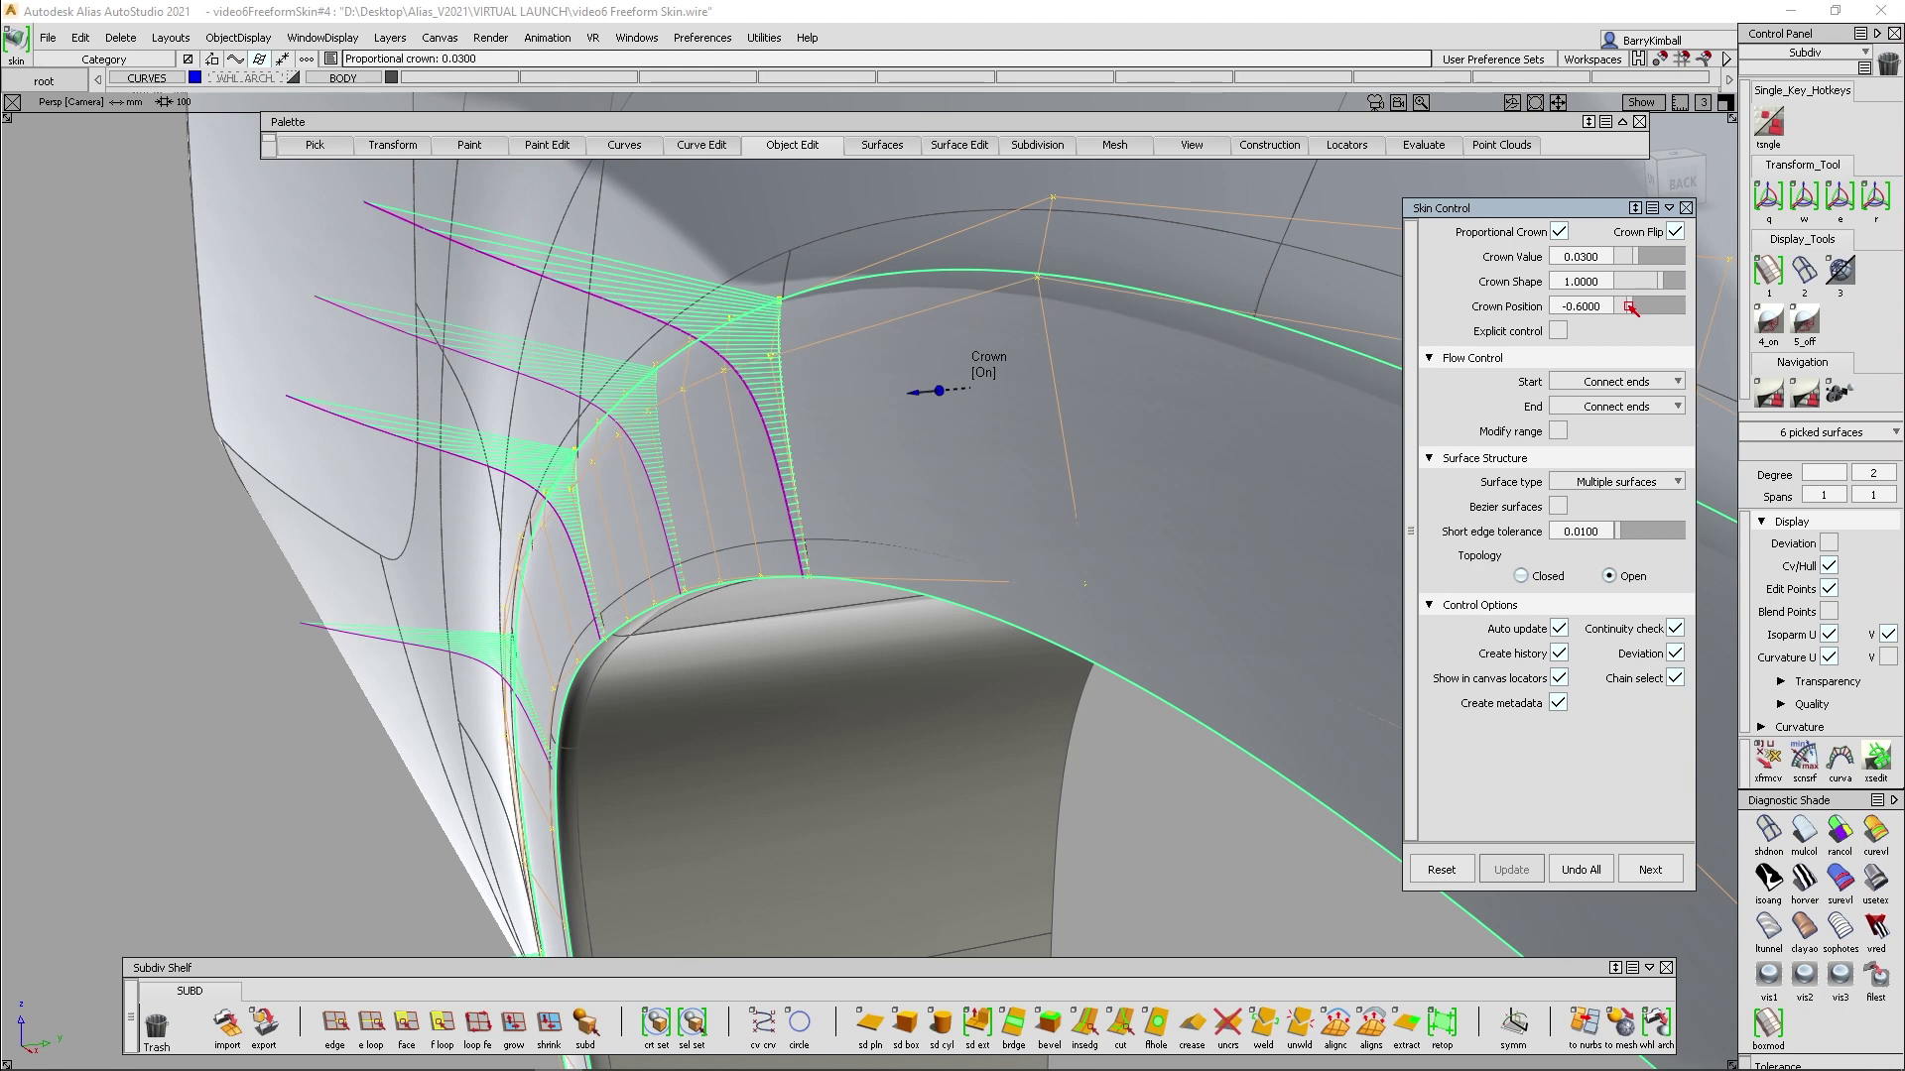
pyautogui.moveTo(1630, 308); pyautogui.dragTo(1665, 316)
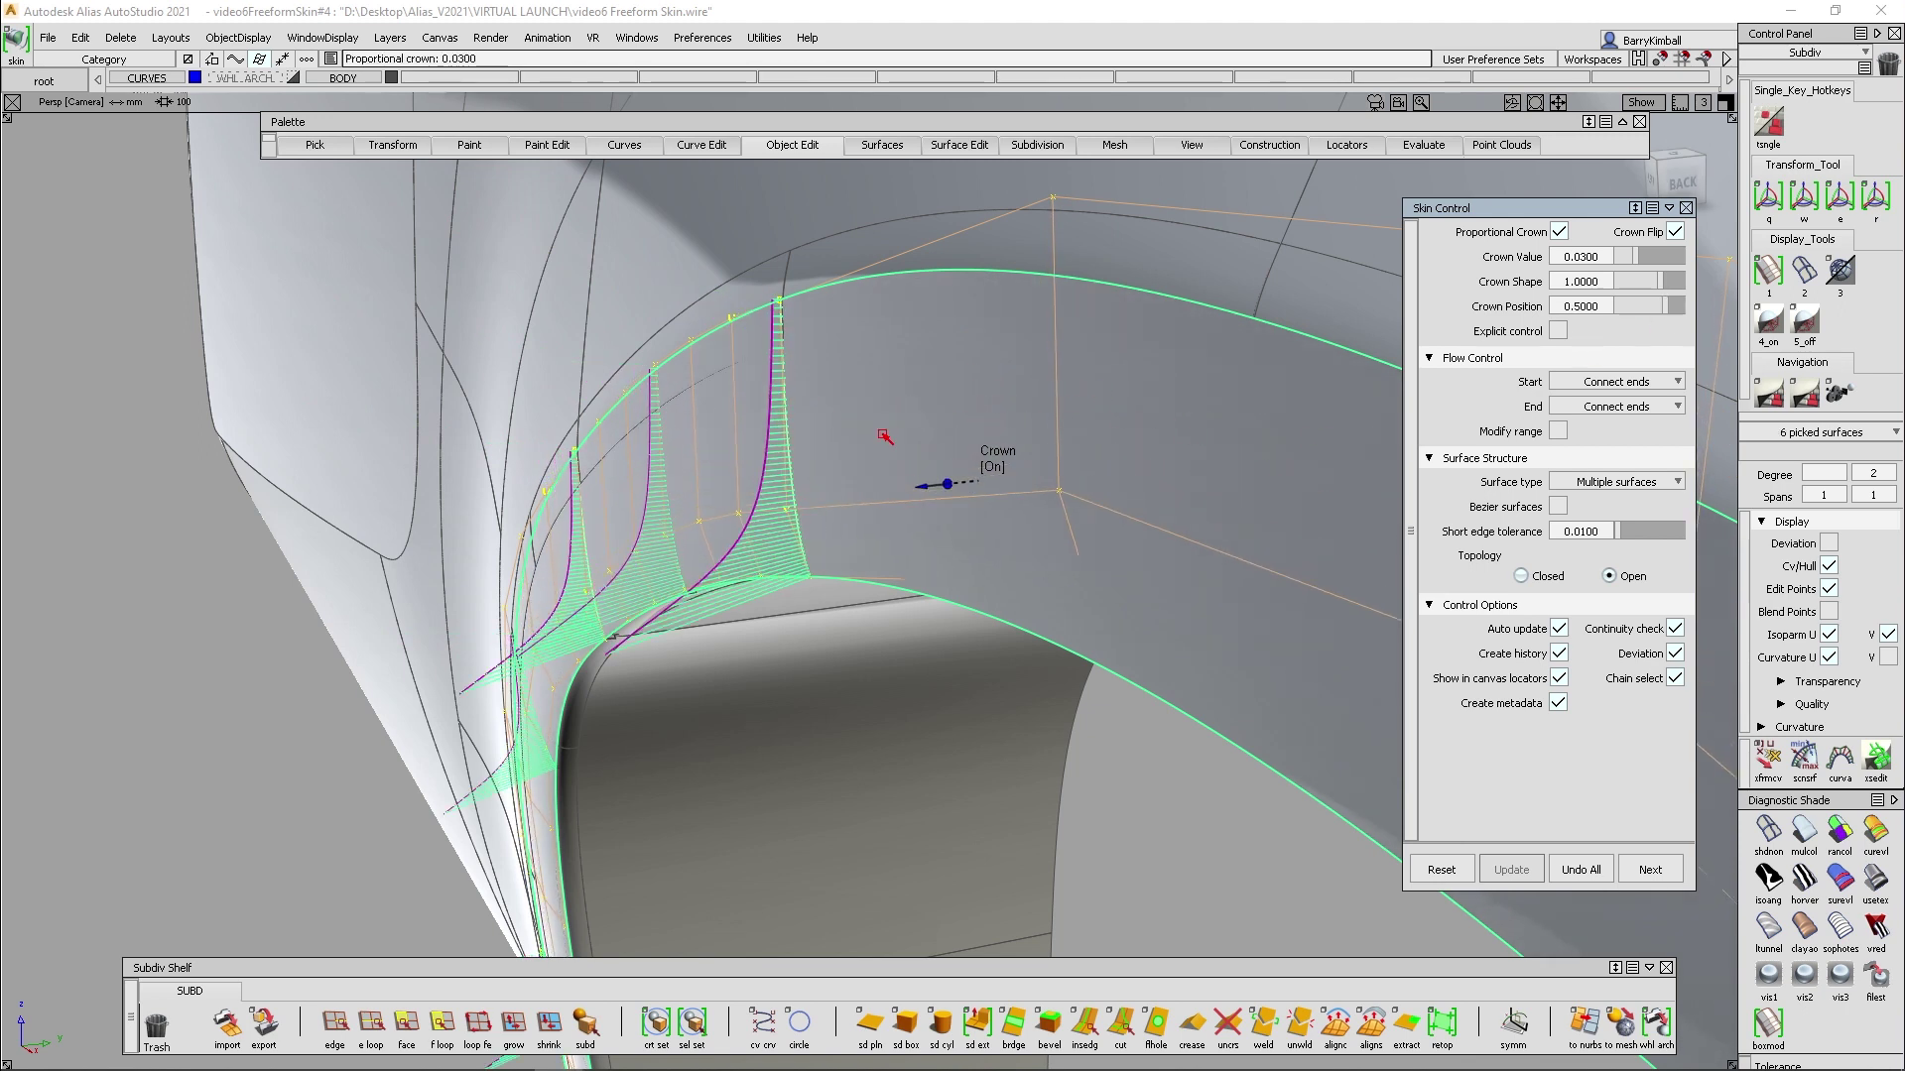
pyautogui.moveTo(1675, 306); pyautogui.dragTo(1637, 314)
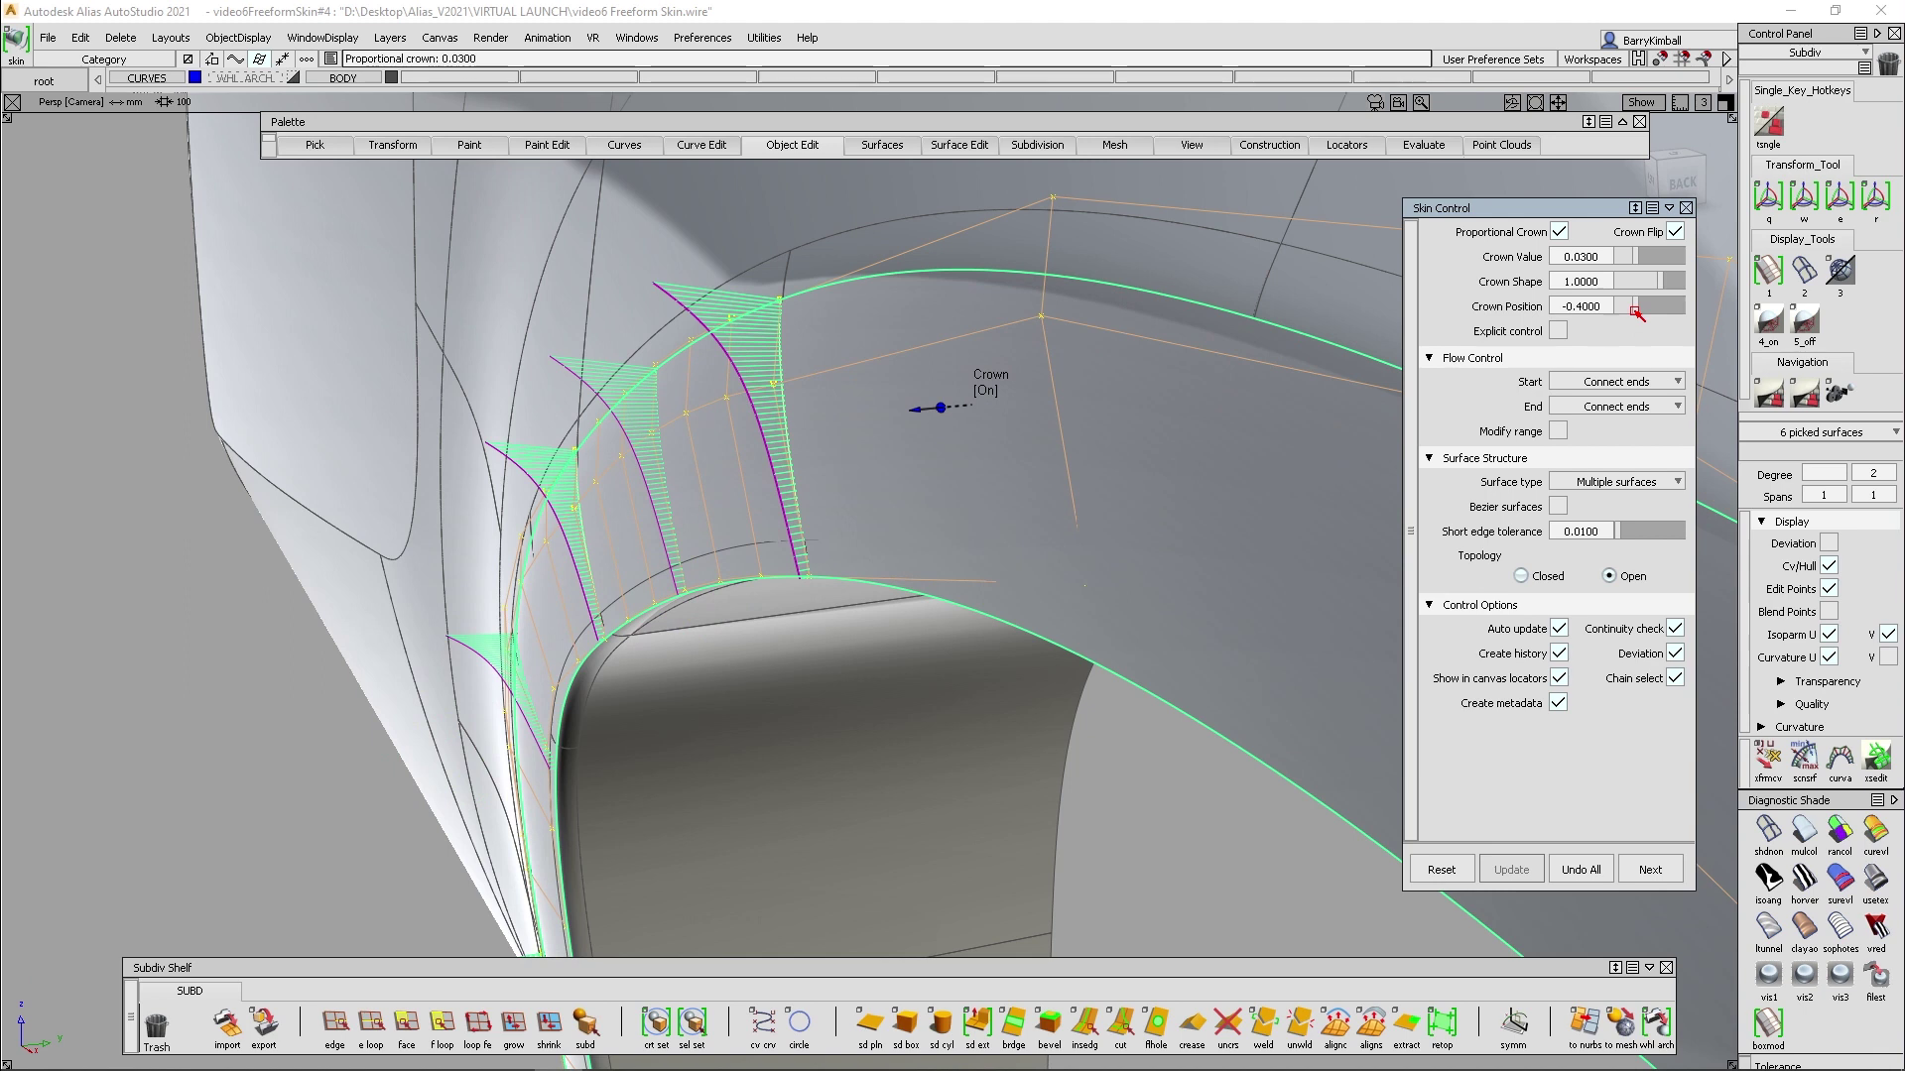